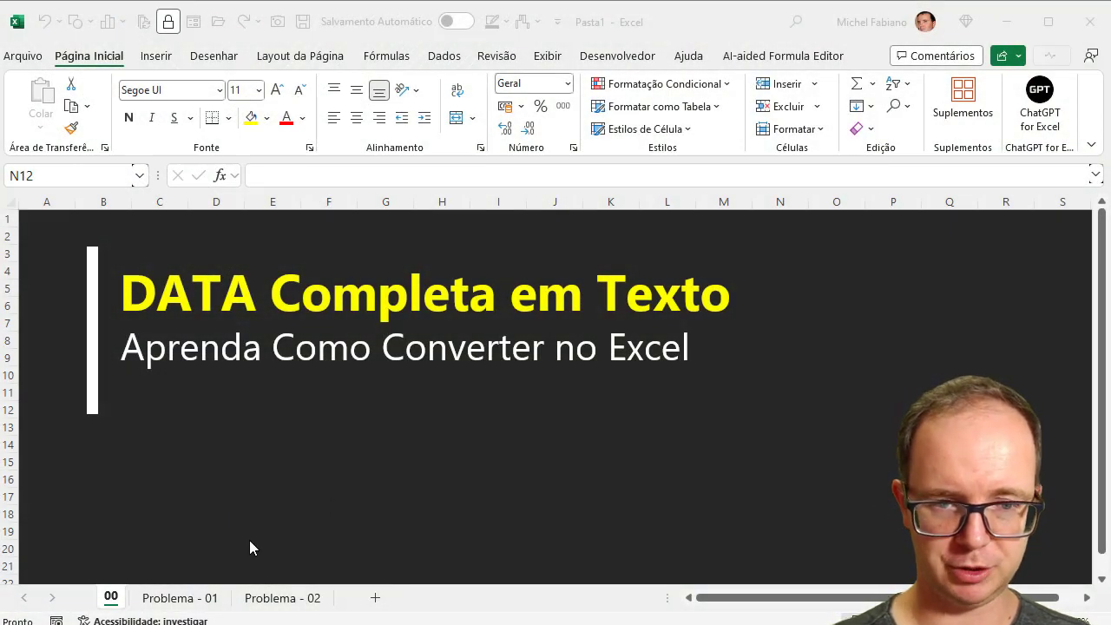
Switch to the Problema - 01 sheet and inspect text date B3 and empty Dia cell C3
click(170, 603)
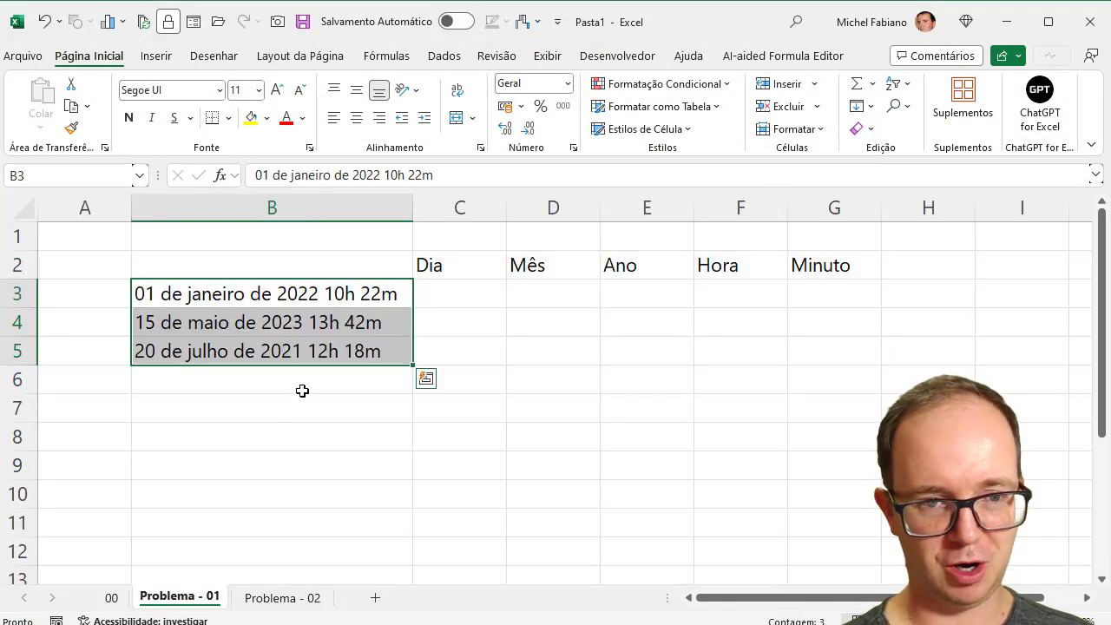
click(342, 292)
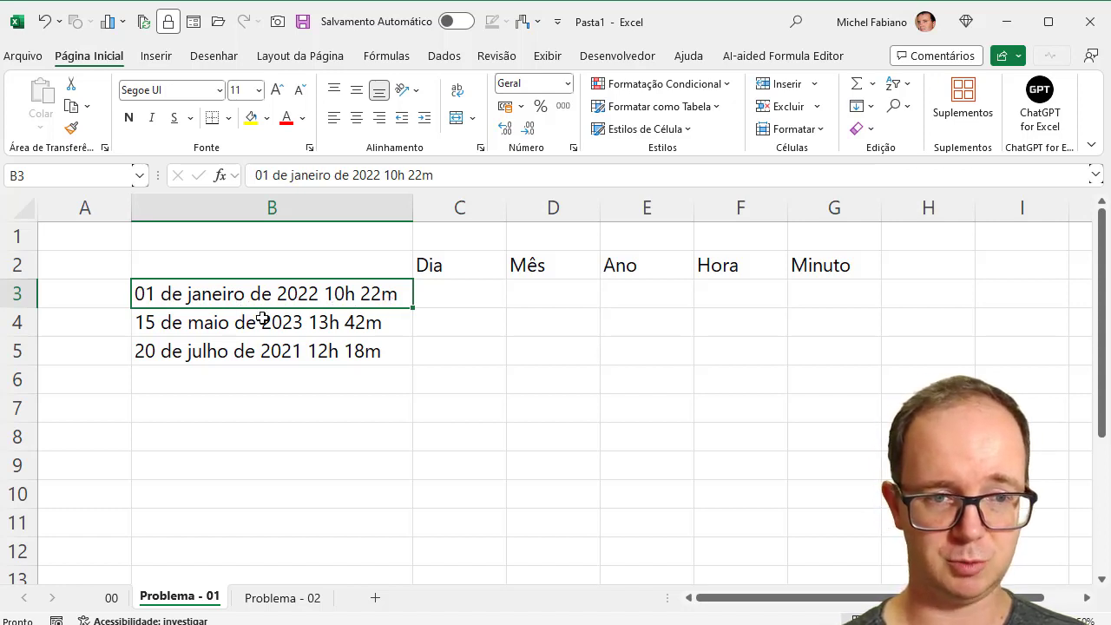
click(476, 302)
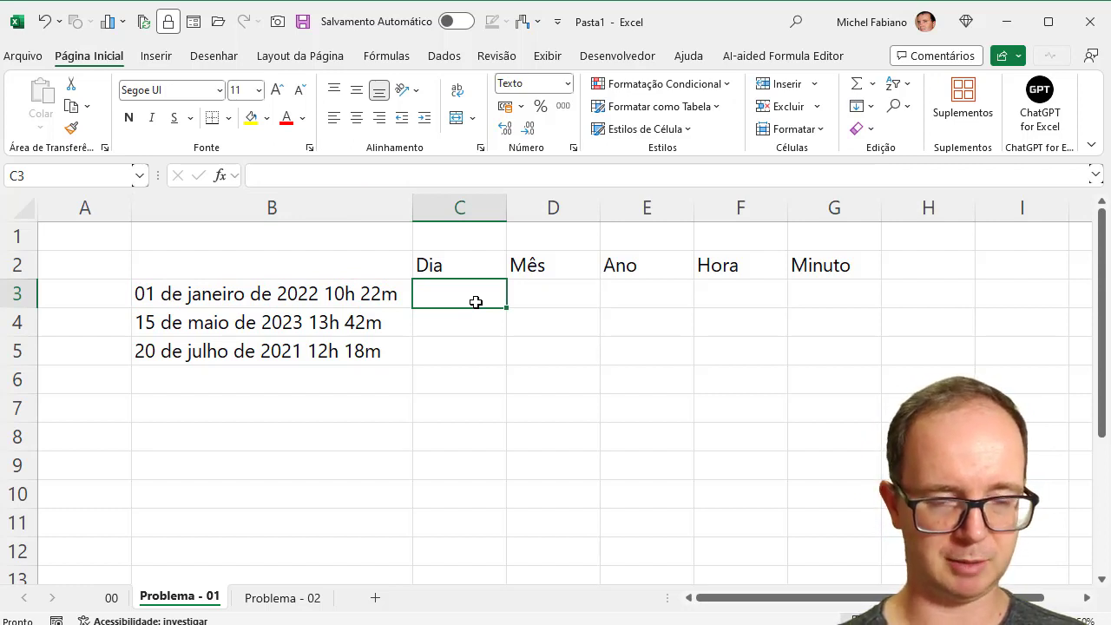
Apply the Texto number format to the empty Dia cells C3:C5
click(167, 295)
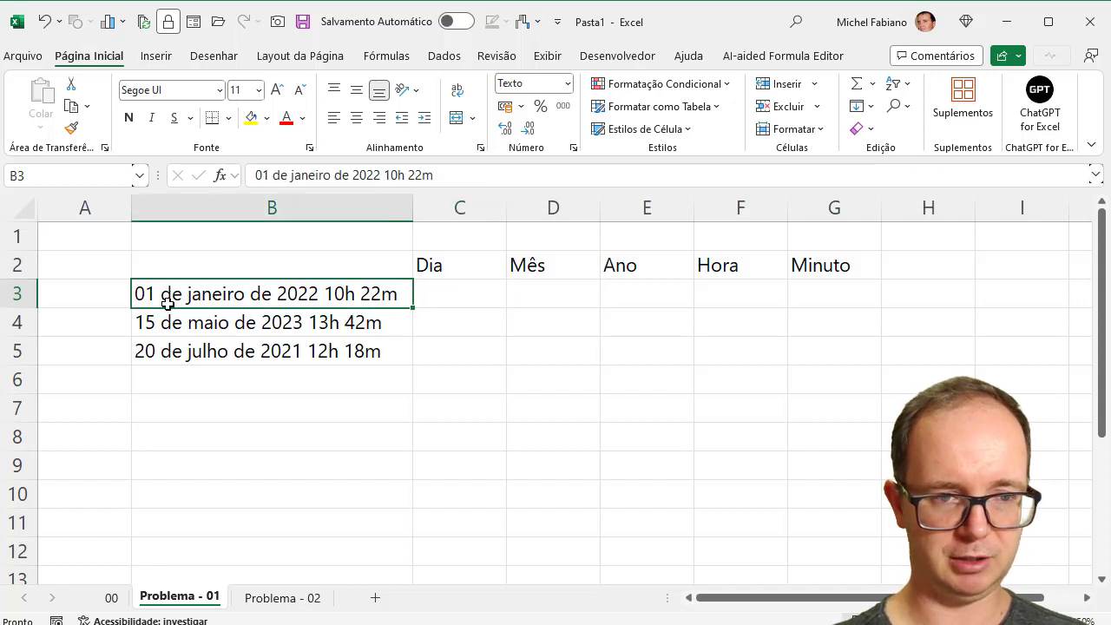
drag(168, 303, 165, 346)
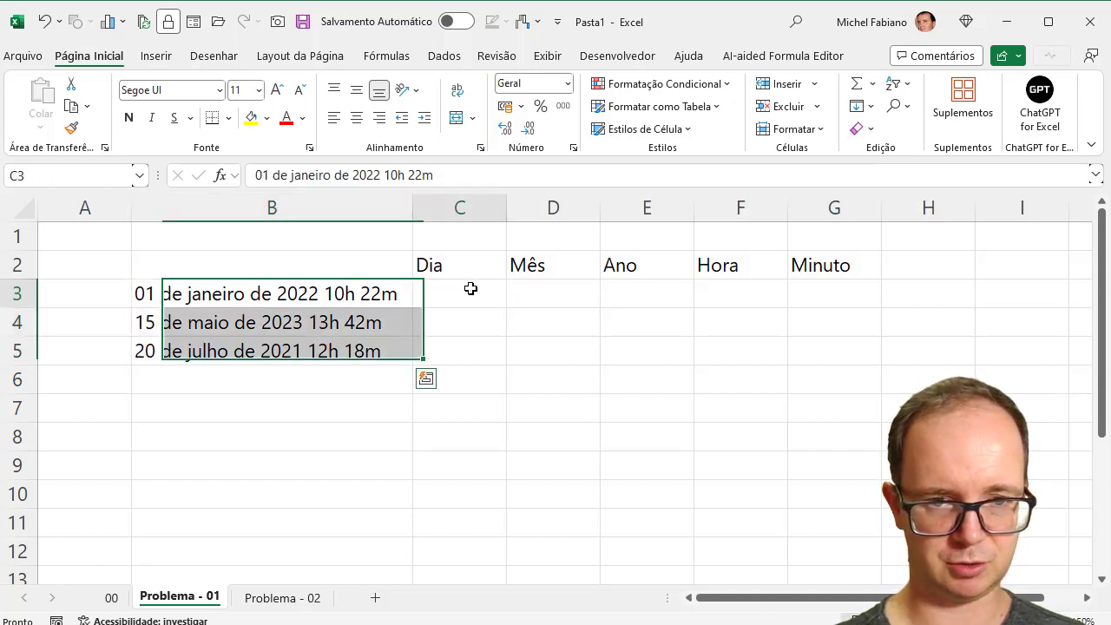
drag(471, 288, 468, 348)
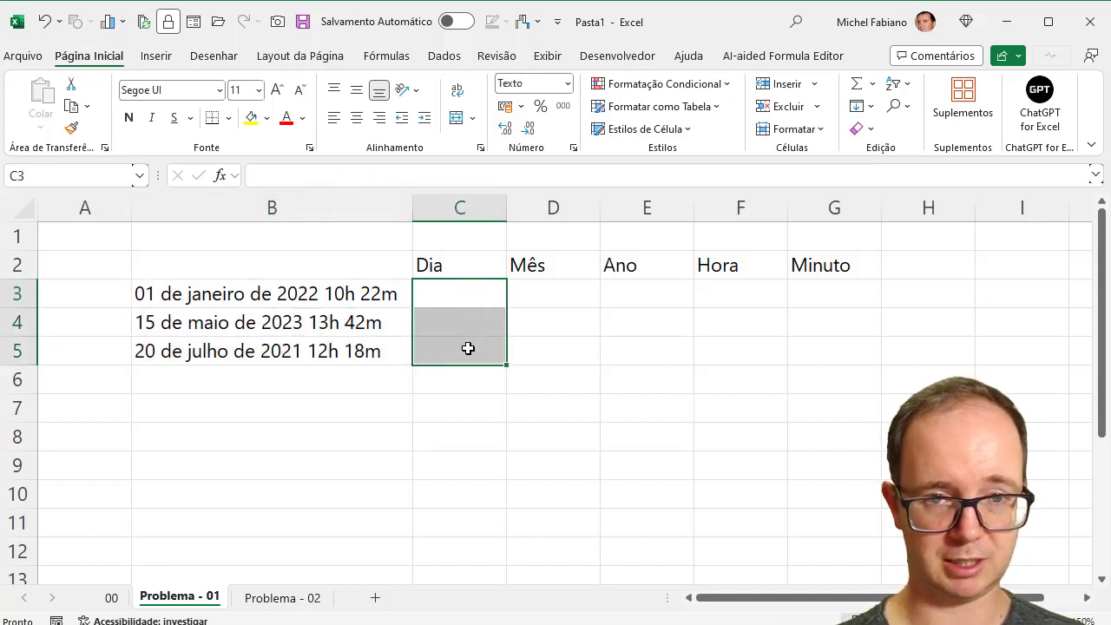
click(569, 84)
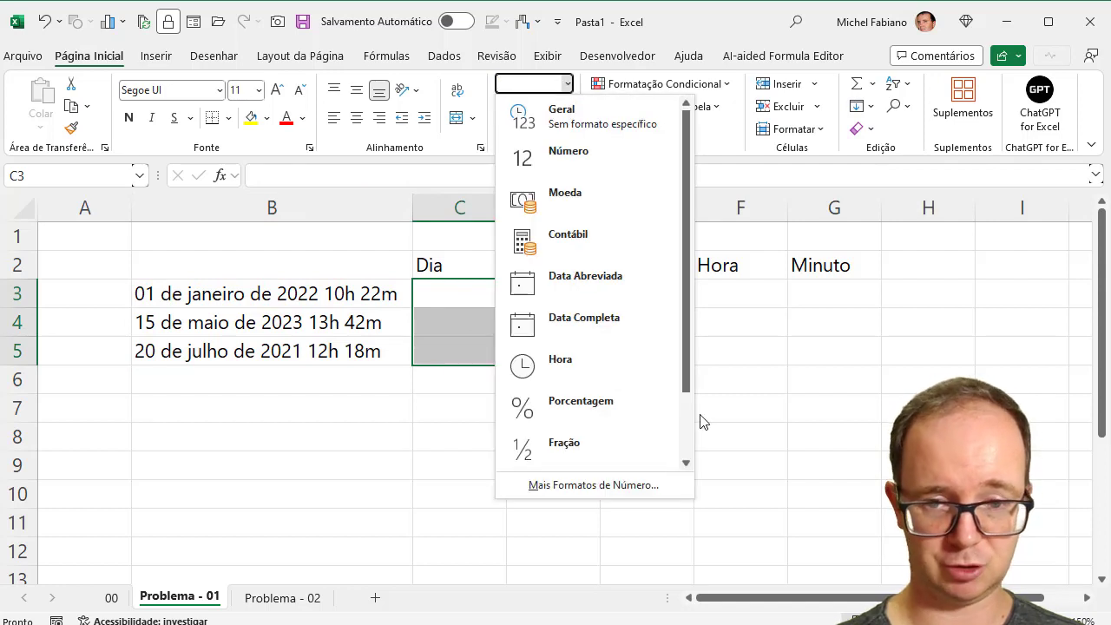
scroll(690, 443, down, 2)
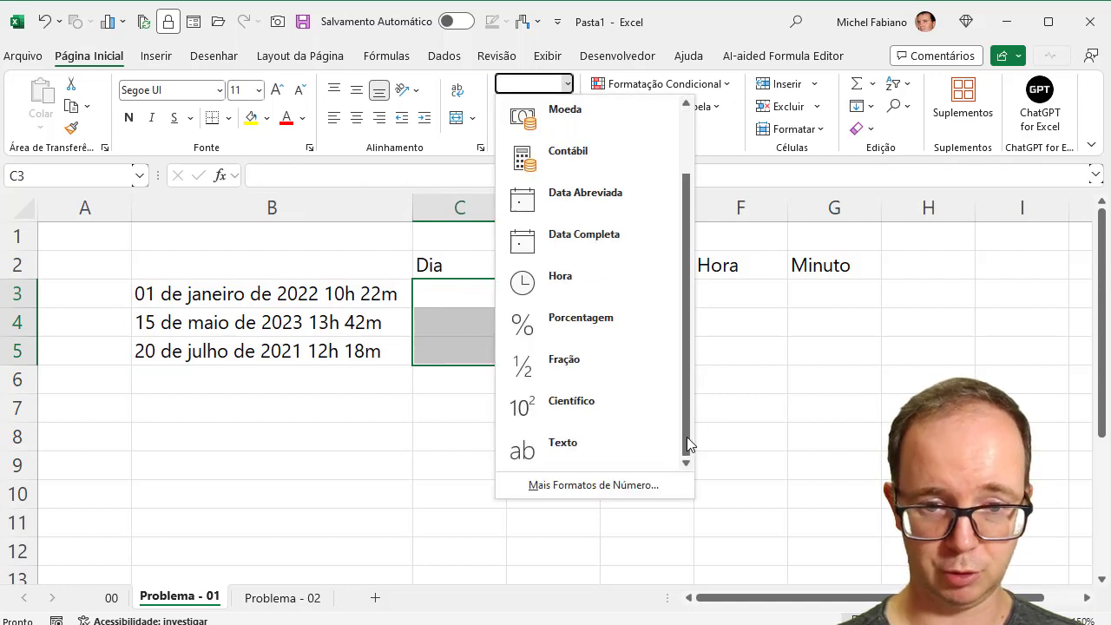
click(585, 453)
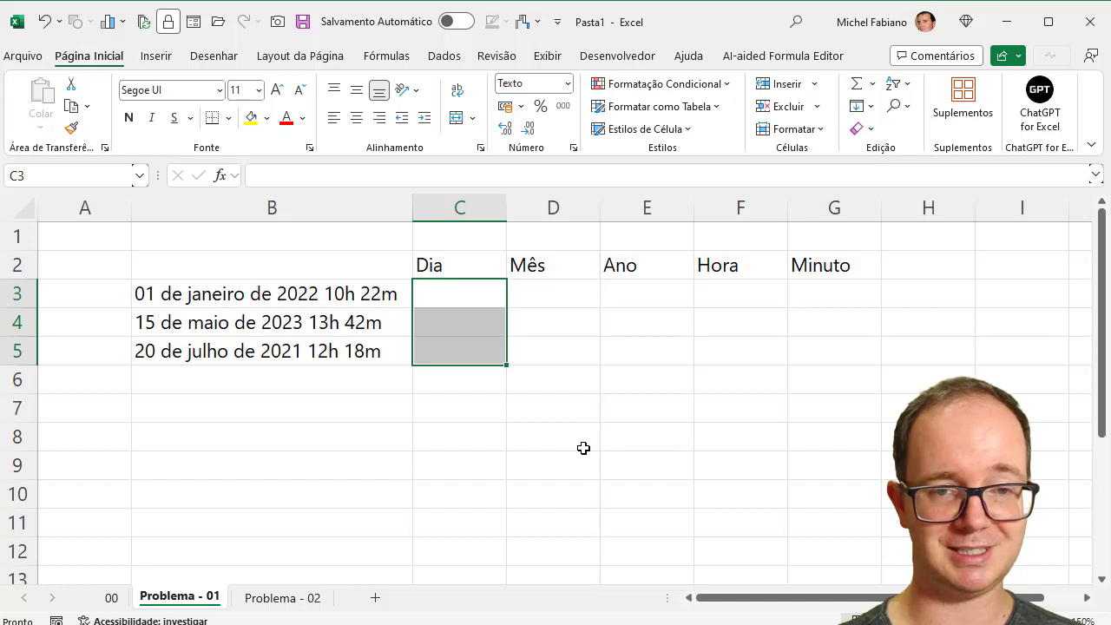
Enter 01 in C3 and Flash Fill the Dia column to 01, 15, 20
click(465, 293)
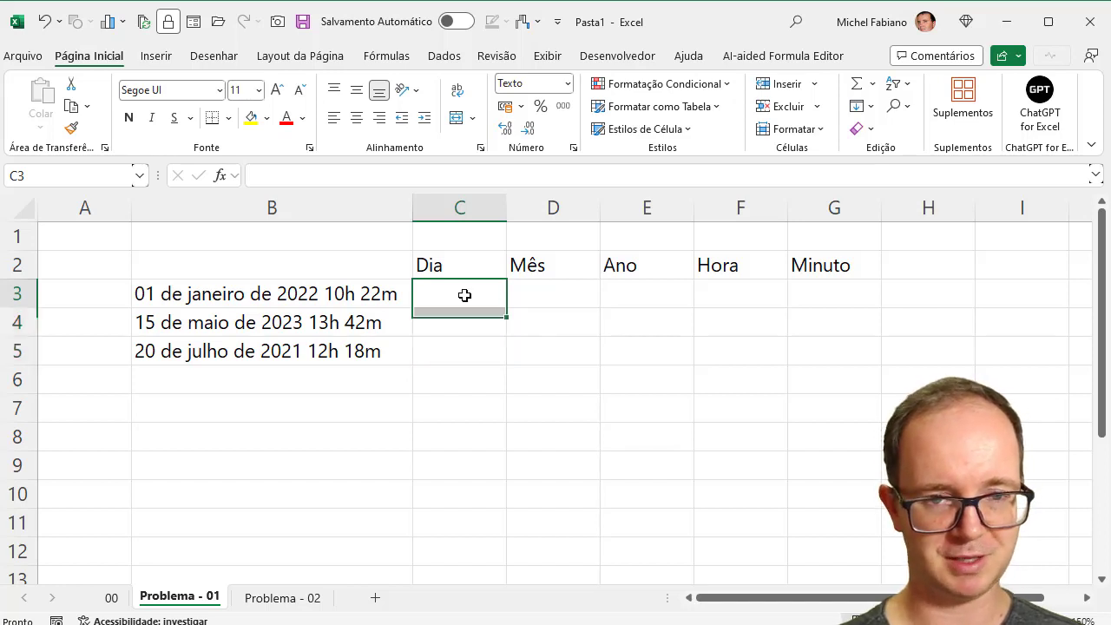
text(01)
key(Return)
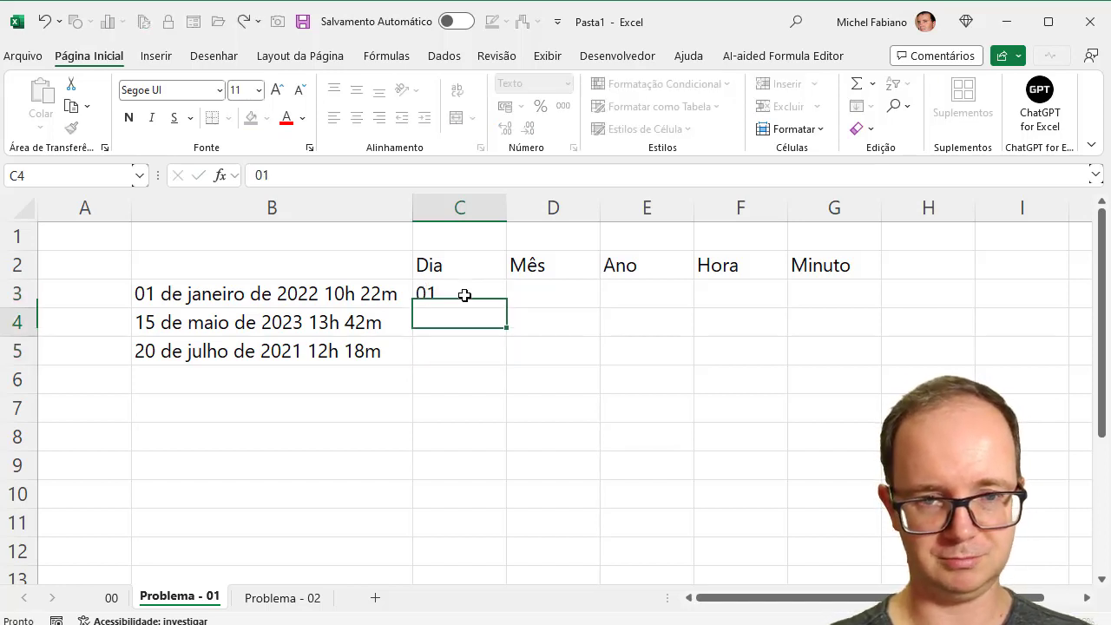
click(465, 295)
drag(465, 296, 462, 341)
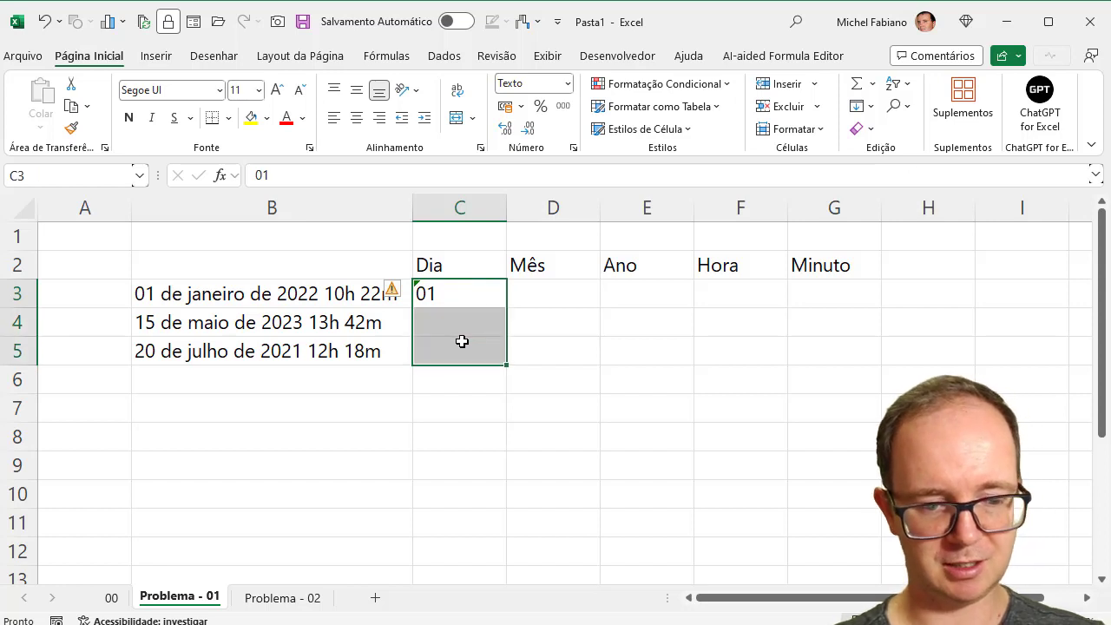
key(ctrl+e)
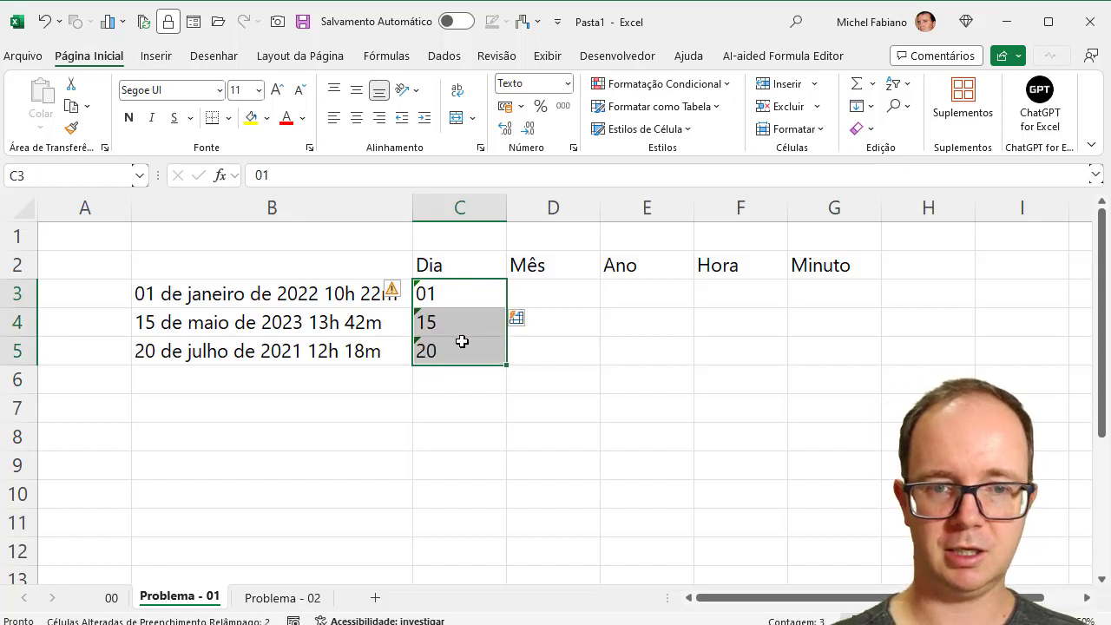
Enter janeiro in D3 and Flash Fill Mês to janeiro, maio, julho
click(555, 296)
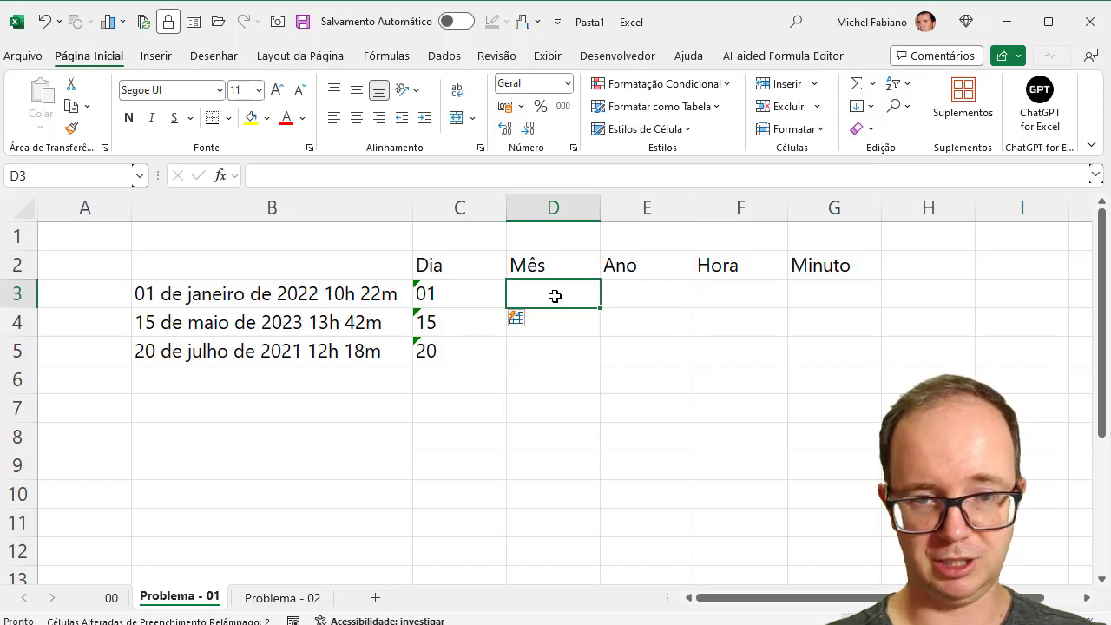
text(janeiro)
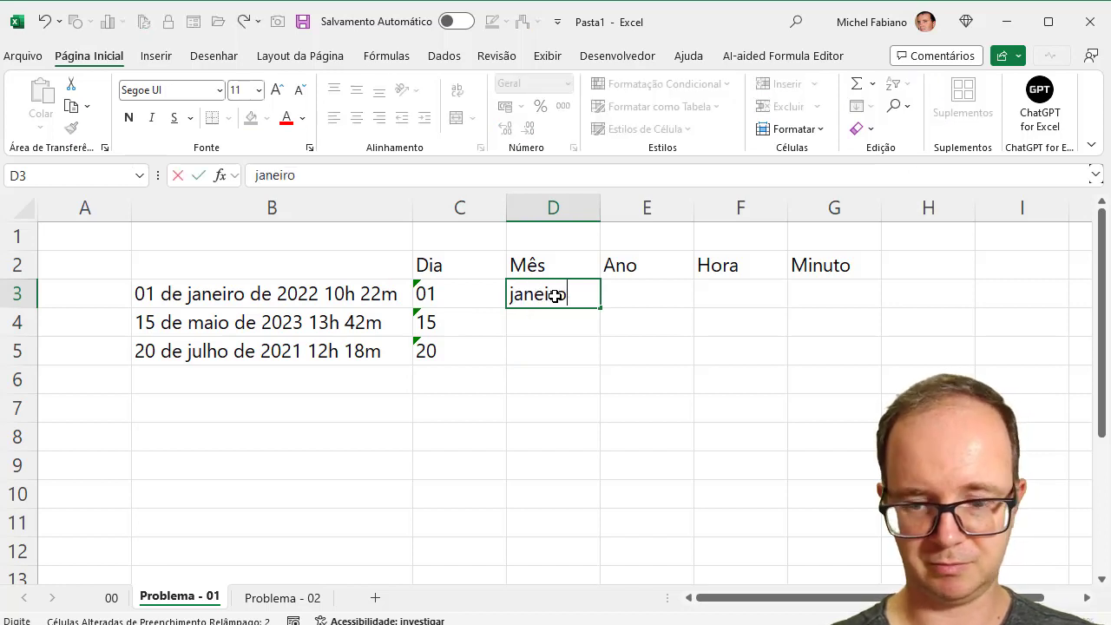
key(Return)
key(Up)
key(shift+Down)
key(shift+Down)
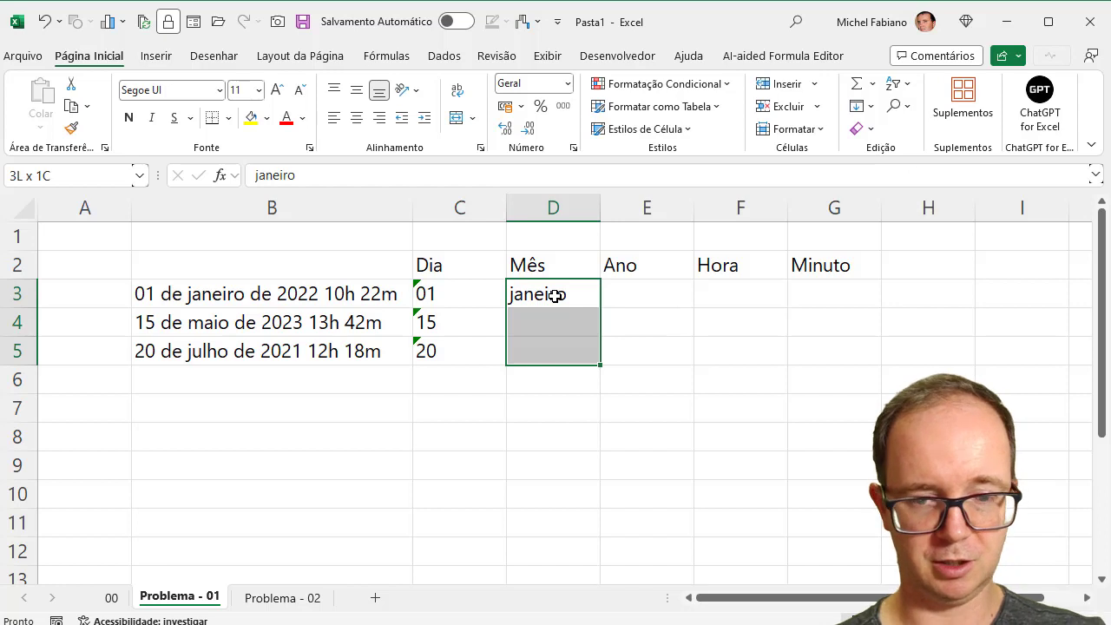
key(ctrl+e)
Enter 2022 in E3 and Flash Fill Ano to 2022, 2023, 2021
click(642, 296)
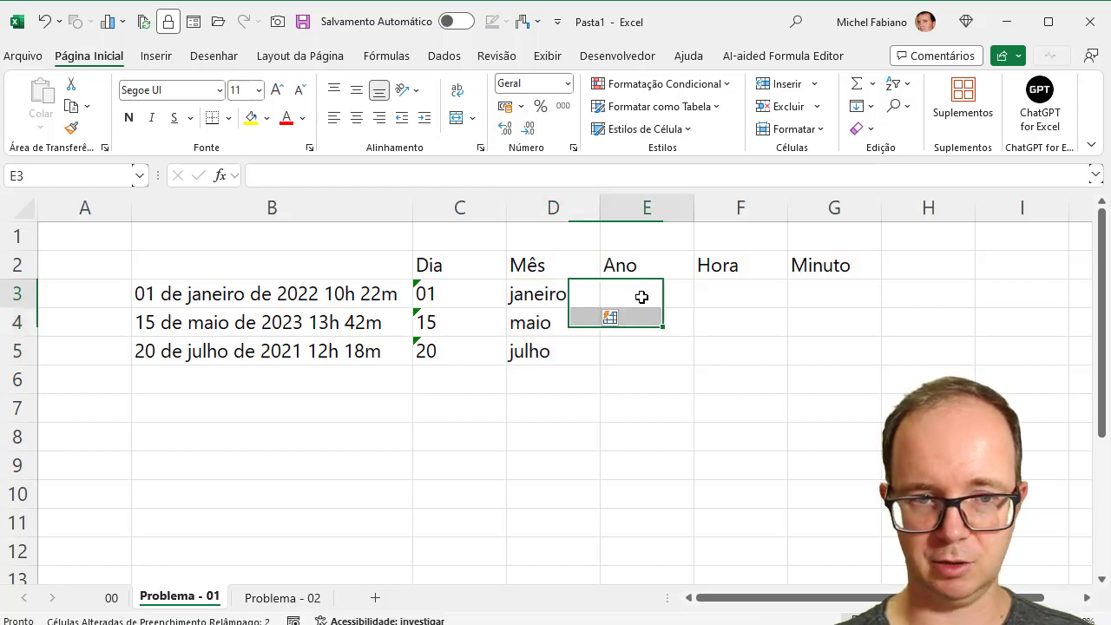
text(2022)
key(Return)
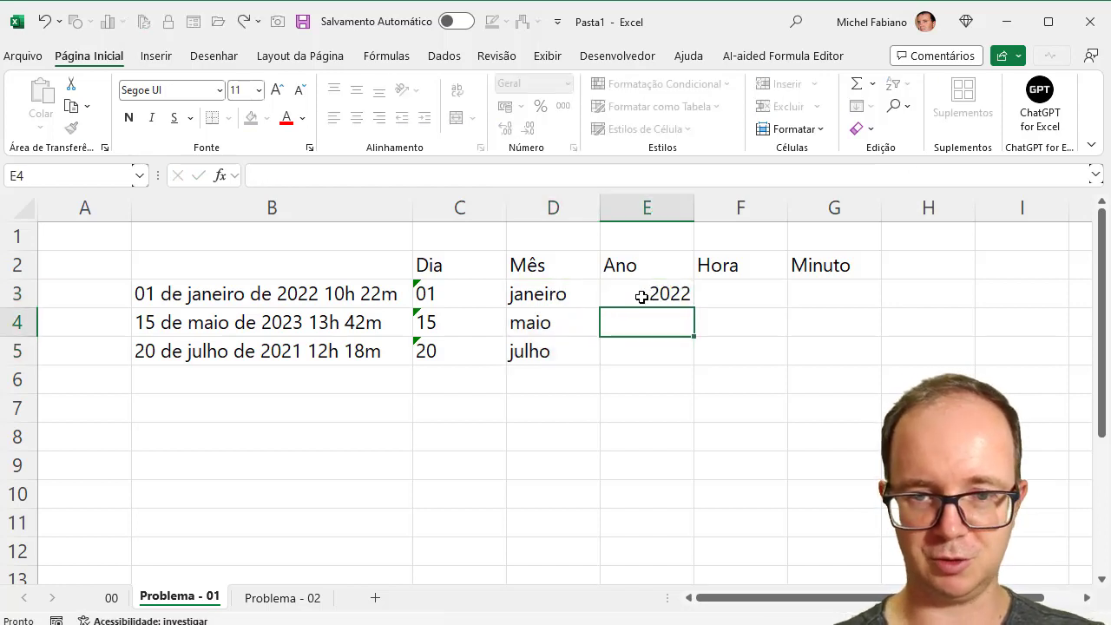
key(Up)
key(shift+Down)
key(shift+Down)
key(ctrl+e)
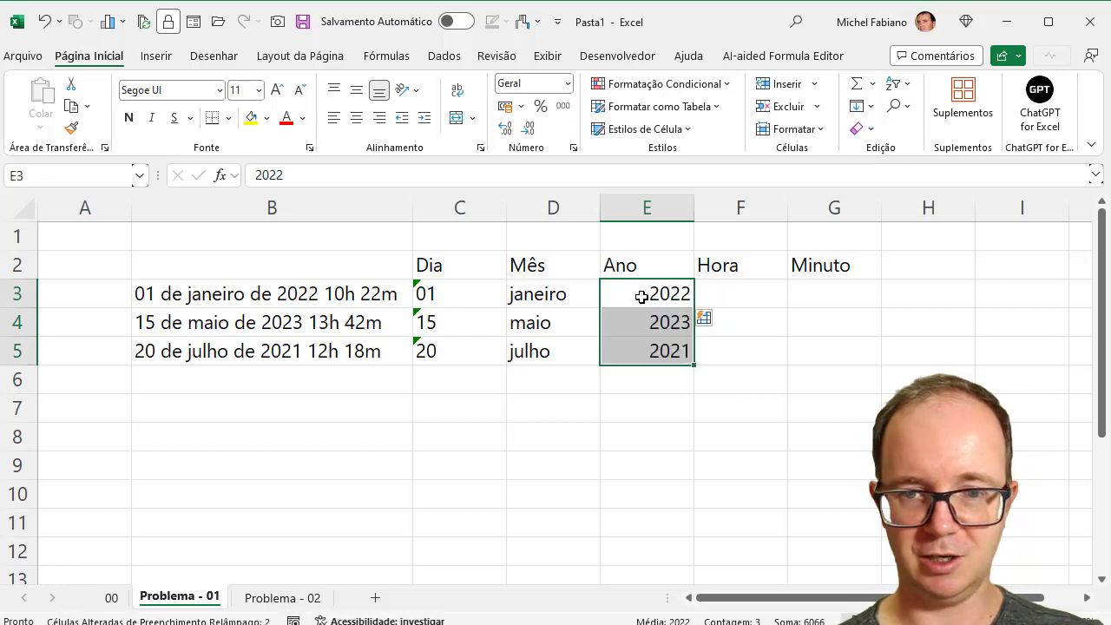
Enter 10 in F3 and Flash Fill Hora to 10, 13, 12
click(751, 283)
text(10)
key(Return)
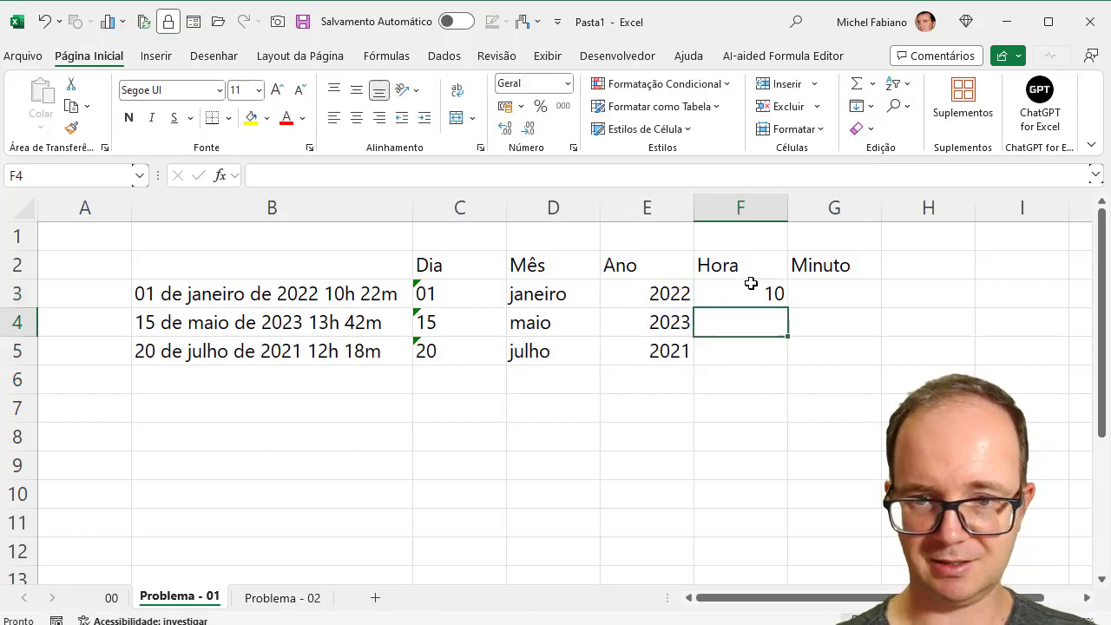
key(Up)
key(shift+Down)
key(shift+Down)
key(ctrl+e)
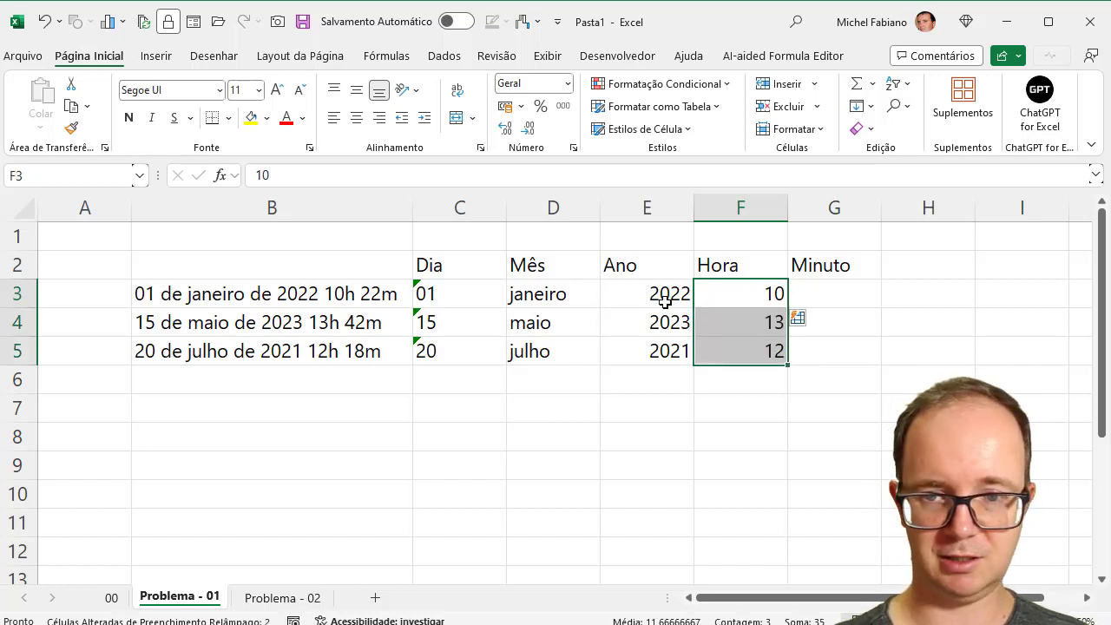
Enter 22 in G3 and Flash Fill the Minuto column G3:G5
click(820, 293)
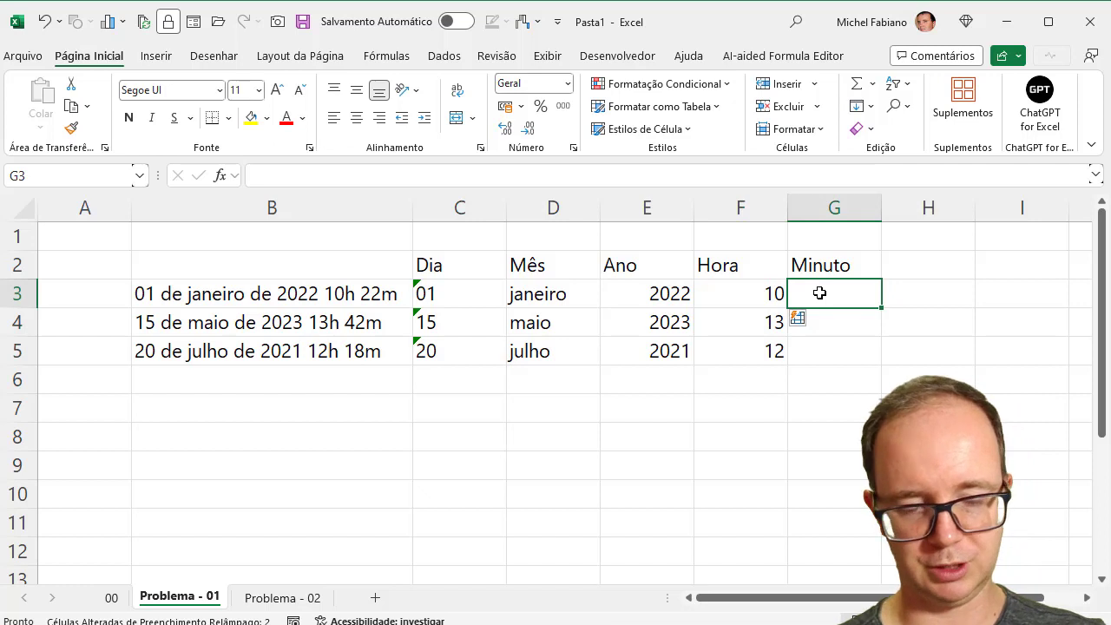
text(22)
key(Up)
key(Down)
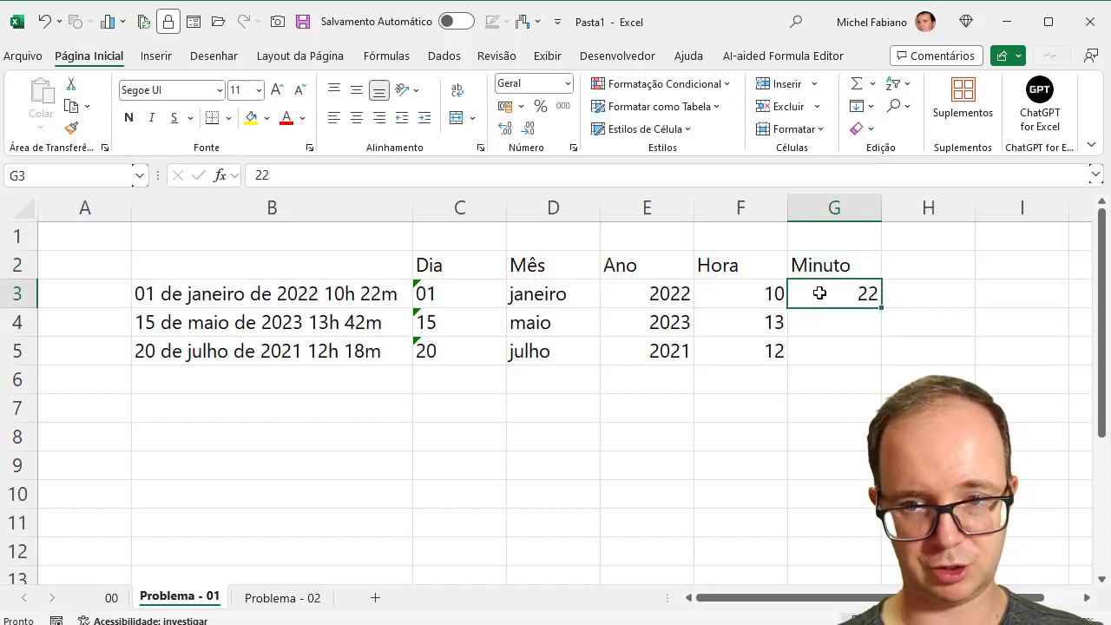
key(shift+Down)
key(shift+Down)
key(ctrl+e)
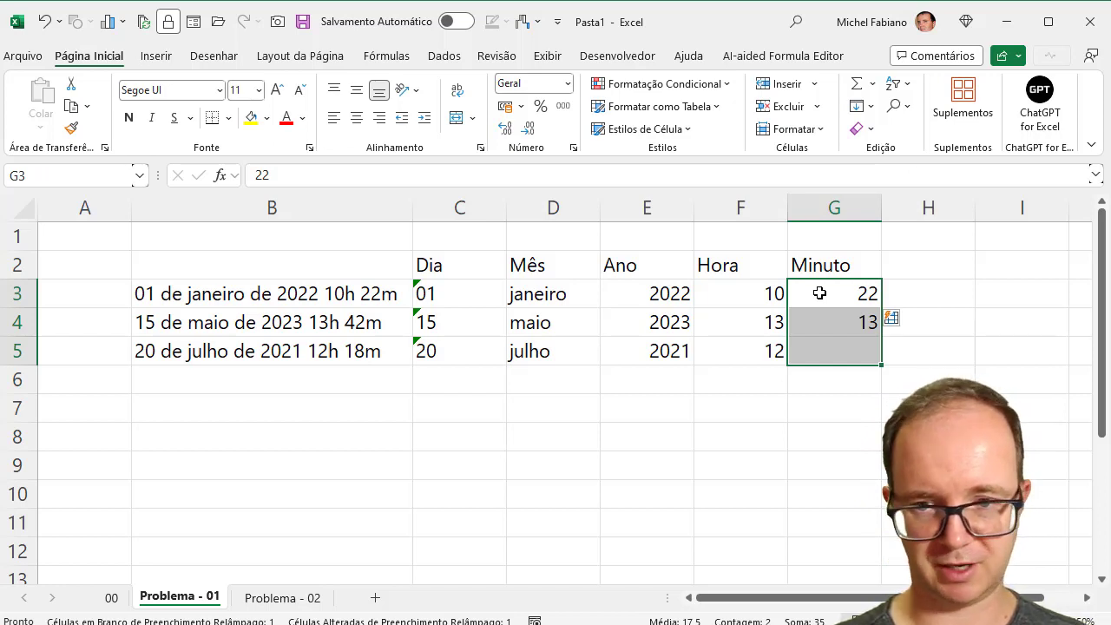
Change G3 to 22m so Flash Fill gives 42m and 18m, then select G3:G5
click(819, 293)
double_click(821, 294)
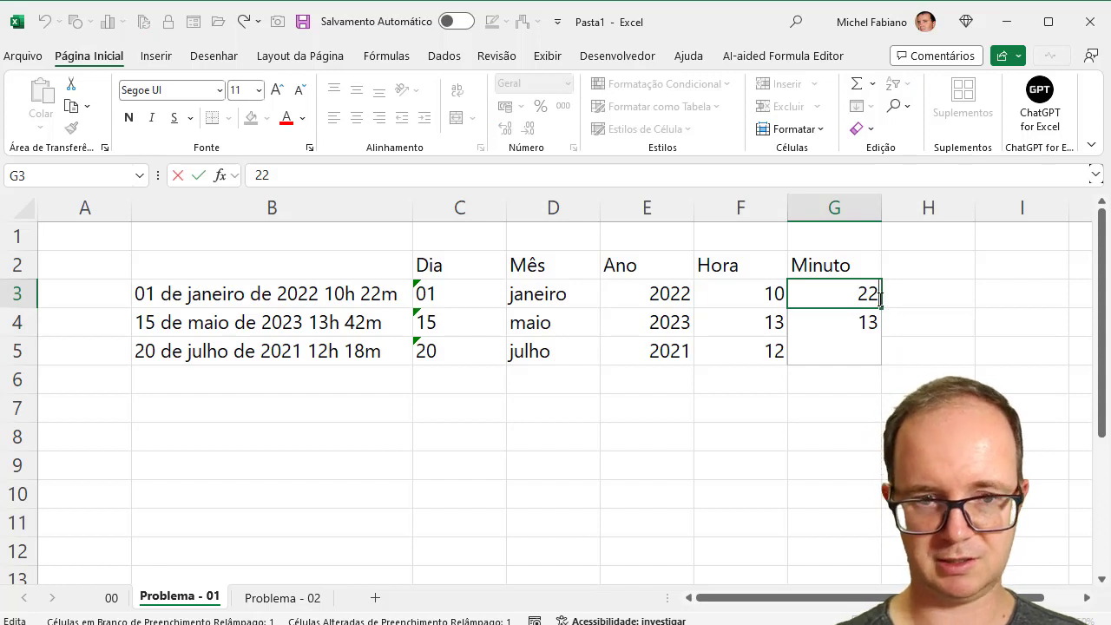
text(m)
key(Return)
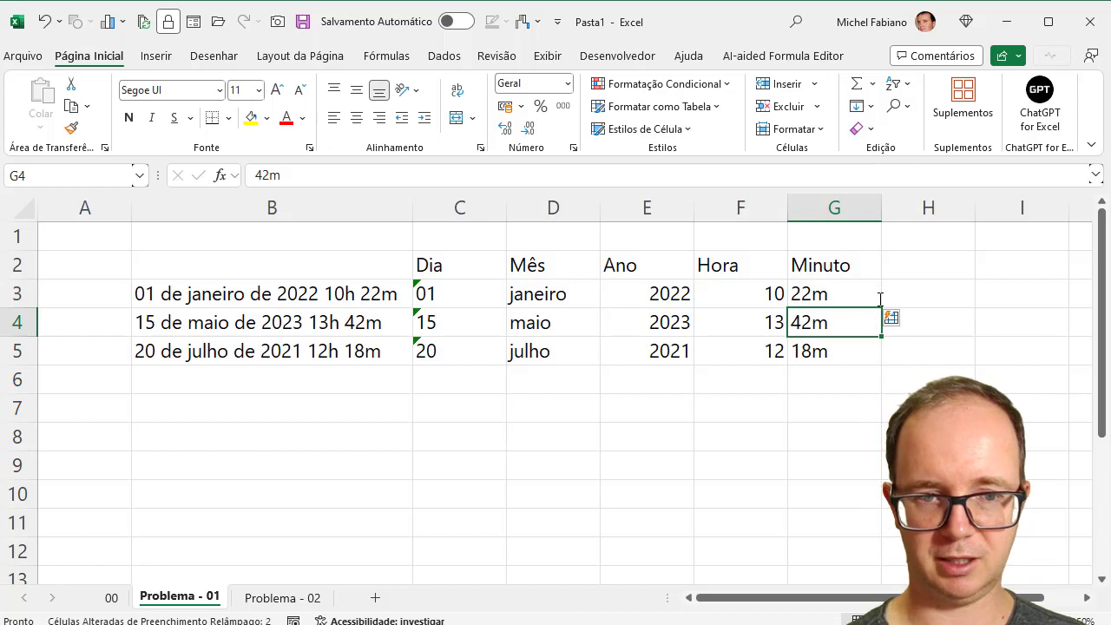
key(Down)
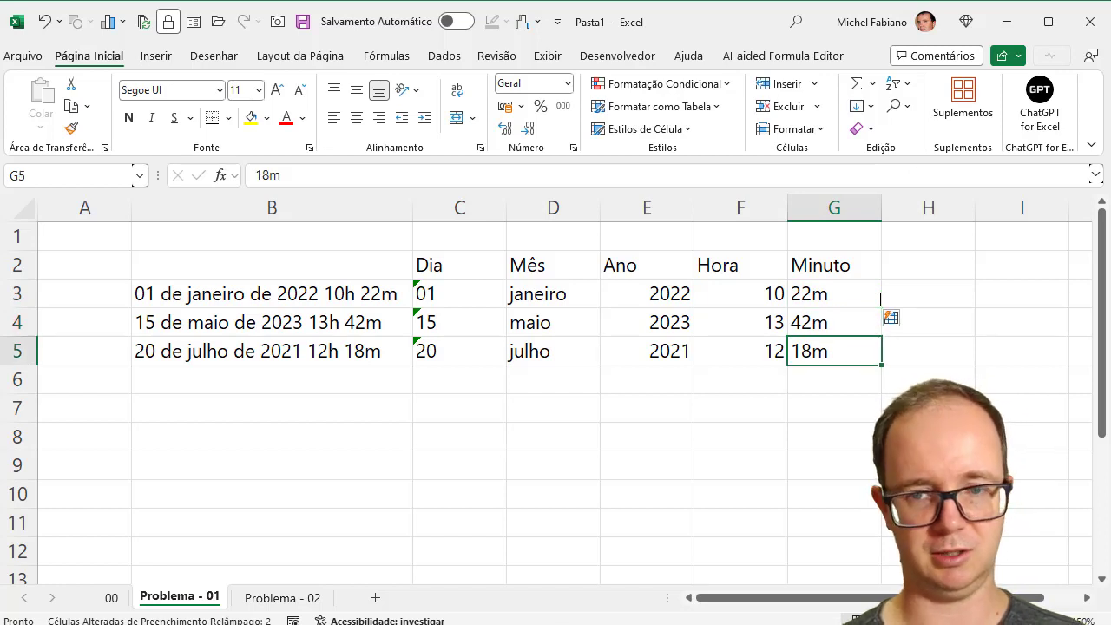
click(843, 291)
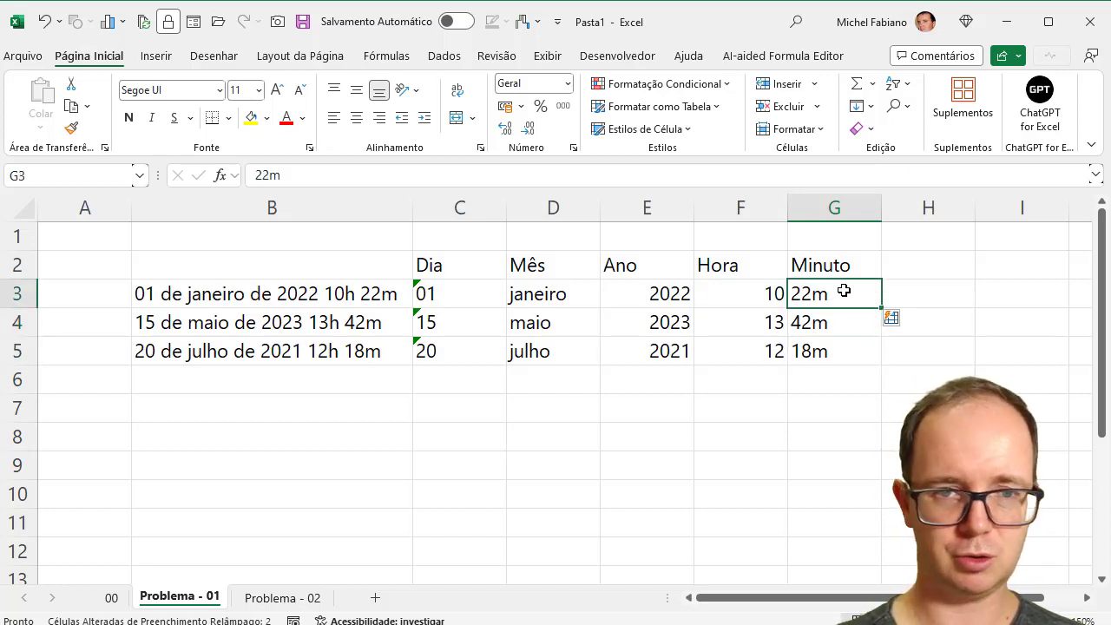
drag(844, 290, 832, 345)
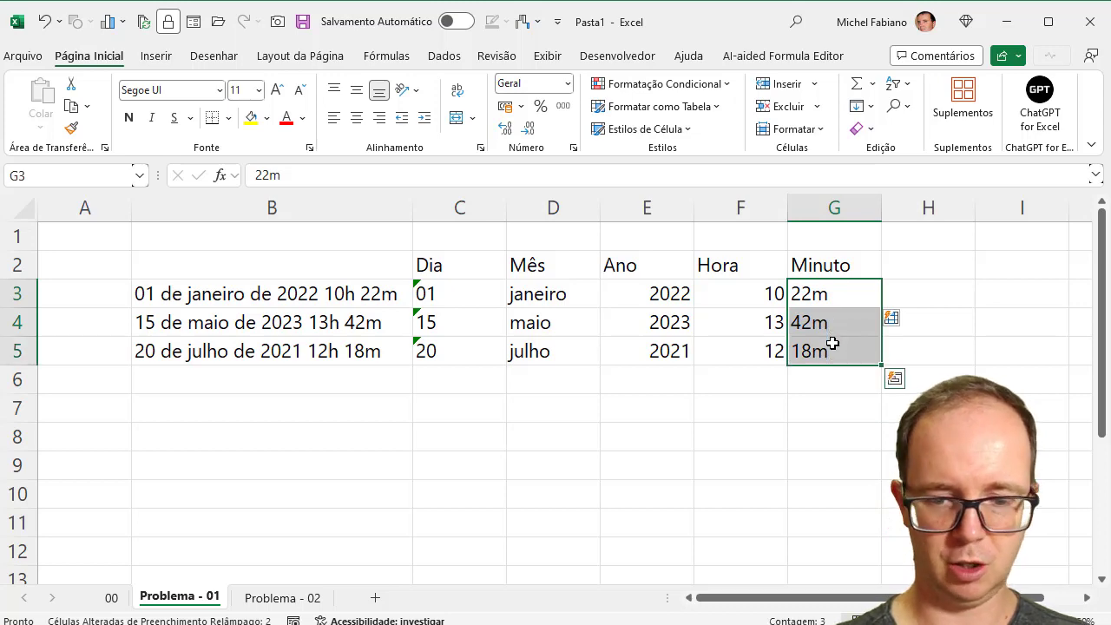
key(ctrl+l)
Replace every 'm' in the Minuto cells with nothing, leaving 22, 42 and 18
click(378, 87)
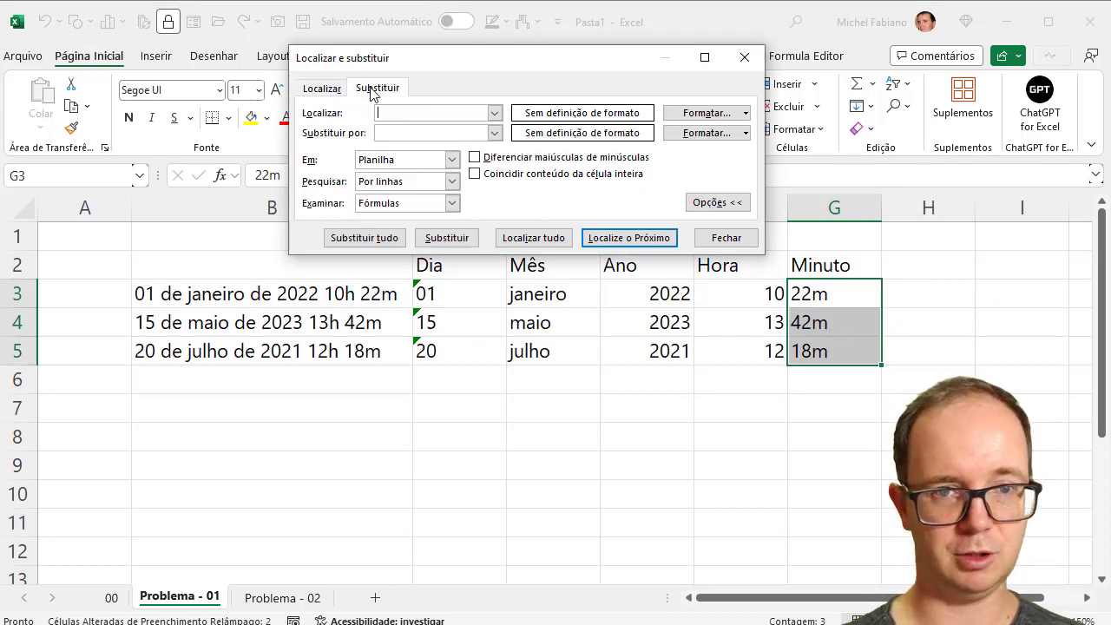
click(384, 110)
text(m)
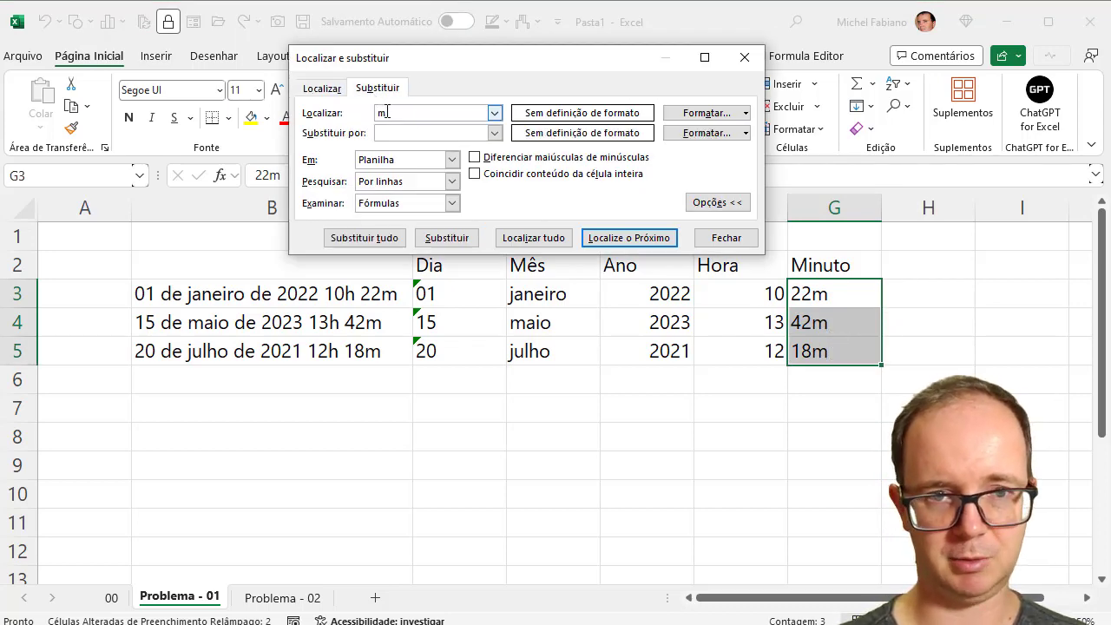
click(369, 238)
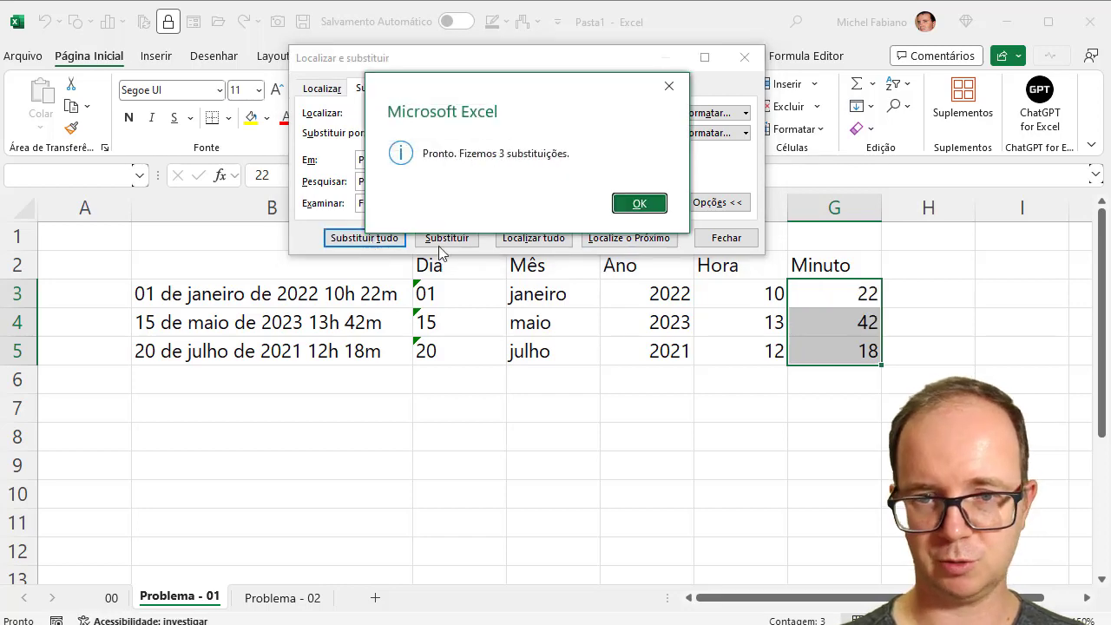
click(632, 204)
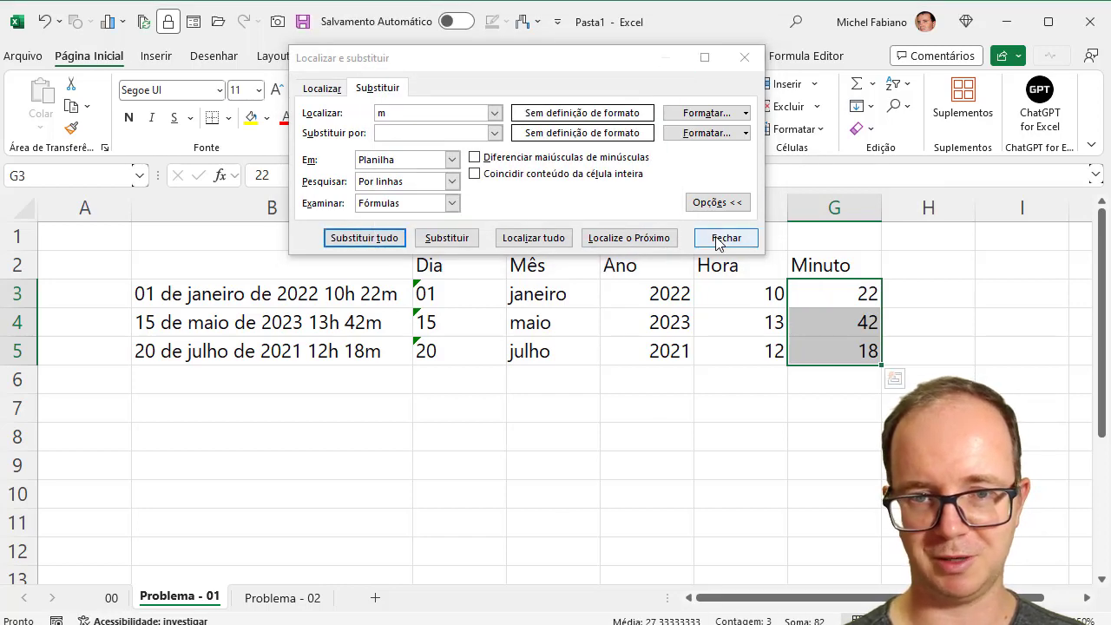
click(722, 238)
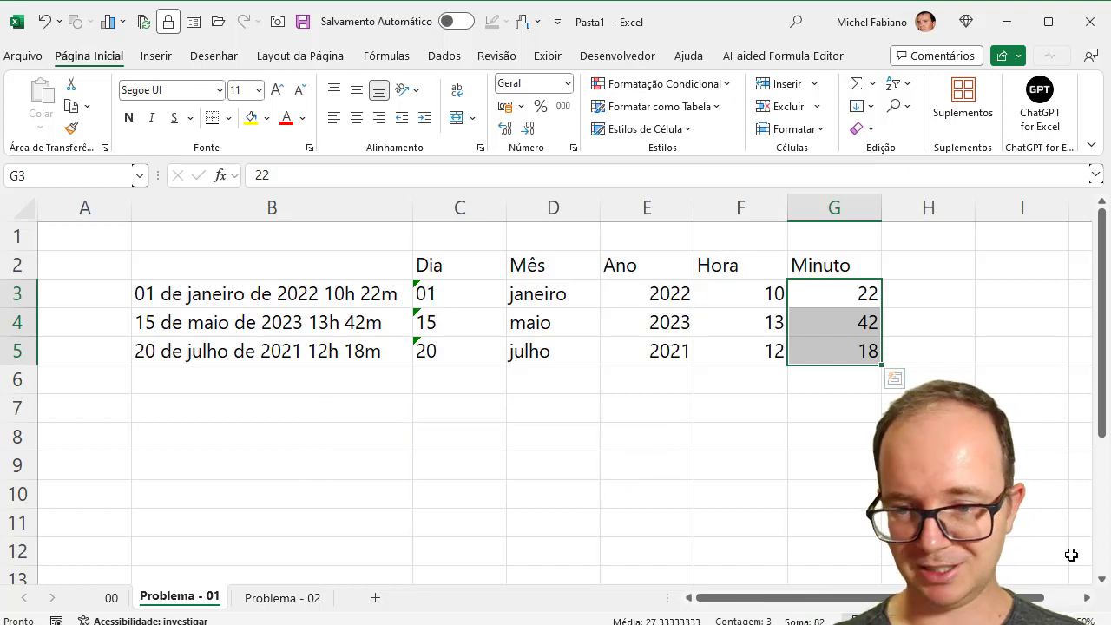
Add the headings DATA in I2 and TEMPO in J2
scroll(725, 344, right, 3)
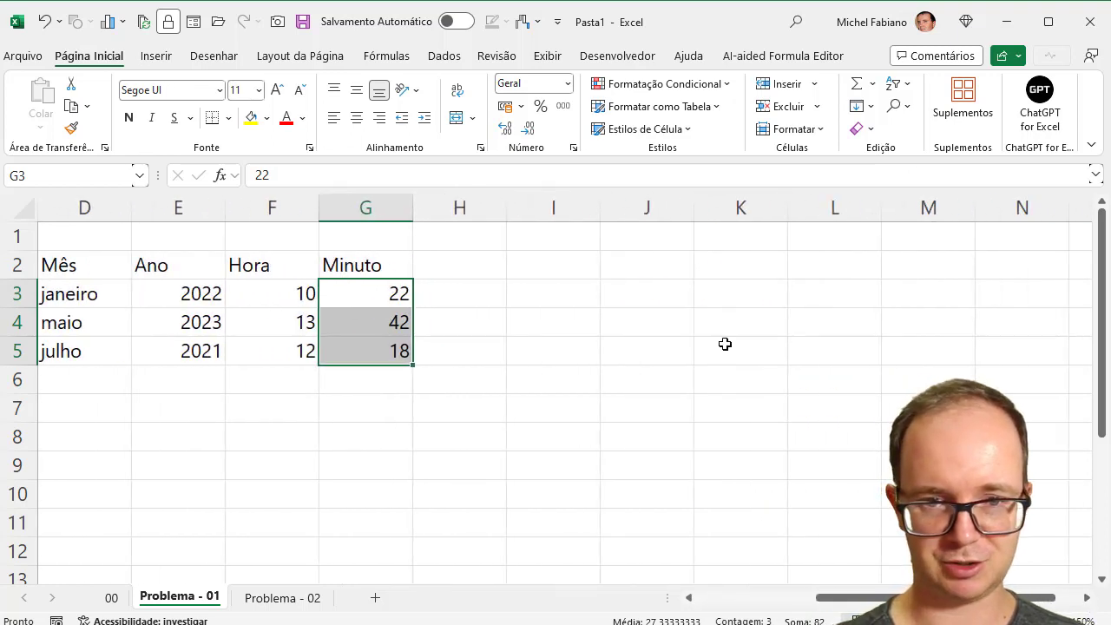
click(559, 267)
text(DATA)
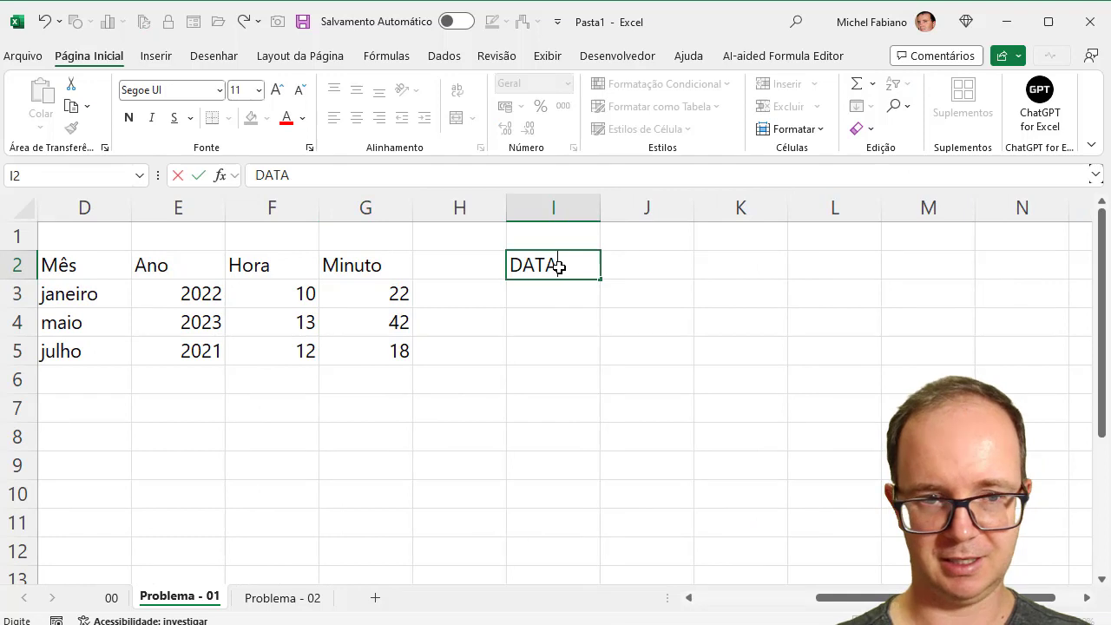
key(Tab)
text(TEM)
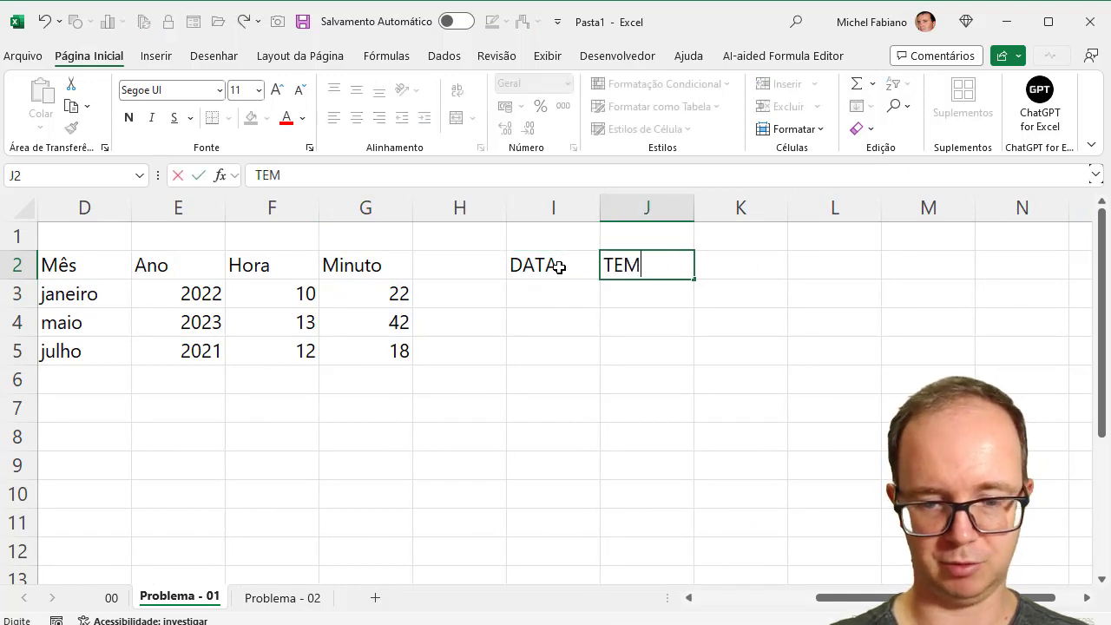
text(PO)
key(Return)
Enter =TEMPO(F3;G3;) in J3 so it shows 10:22 AM
key(Left)
key(Left)
key(Left)
key(Left)
key(Left)
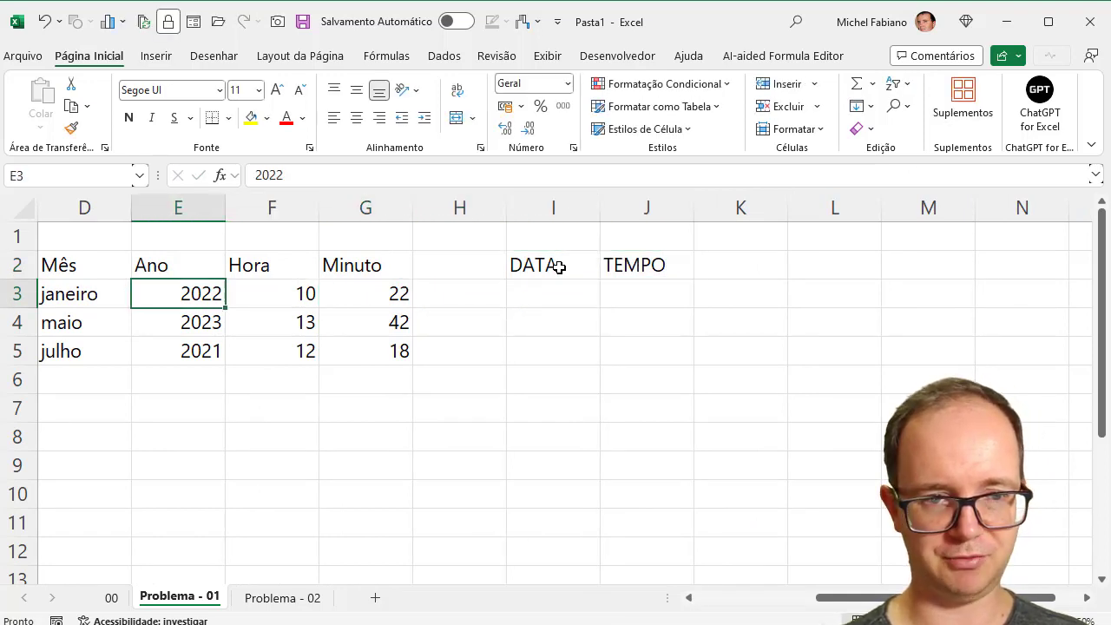
key(Left)
key(Left)
key(Right)
key(Right)
key(Right)
key(Right)
key(Right)
key(Right)
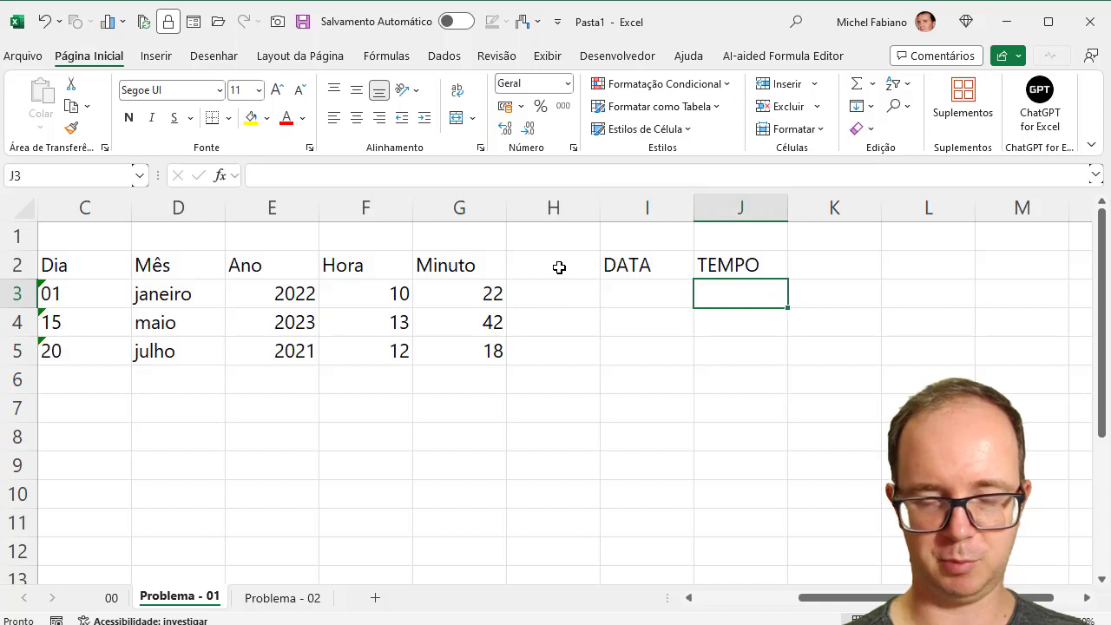
text(=tempo)
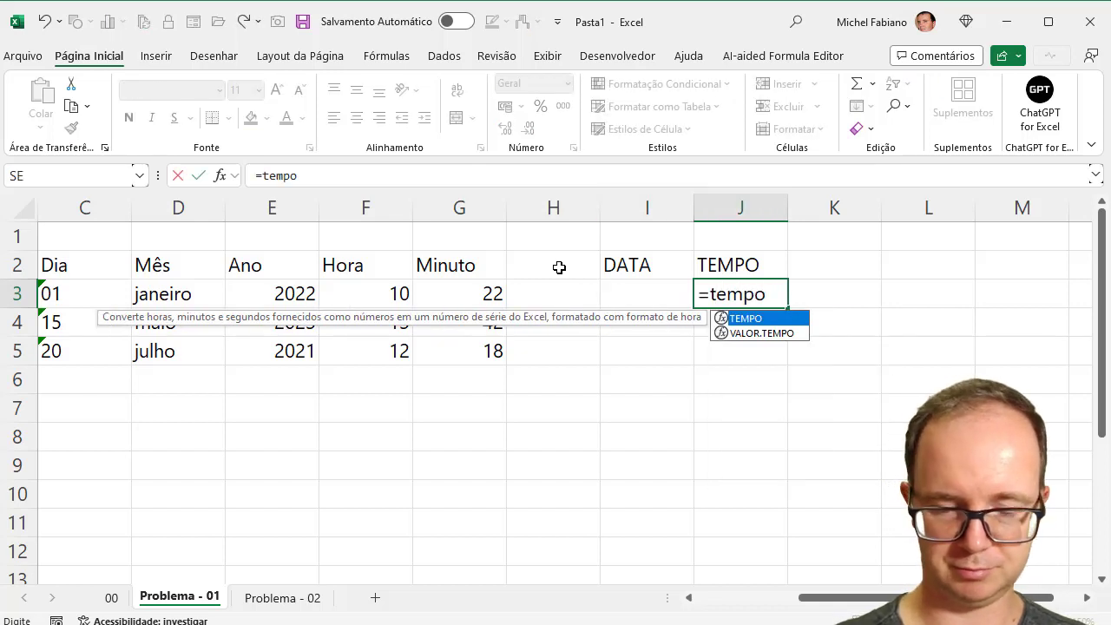
text(()
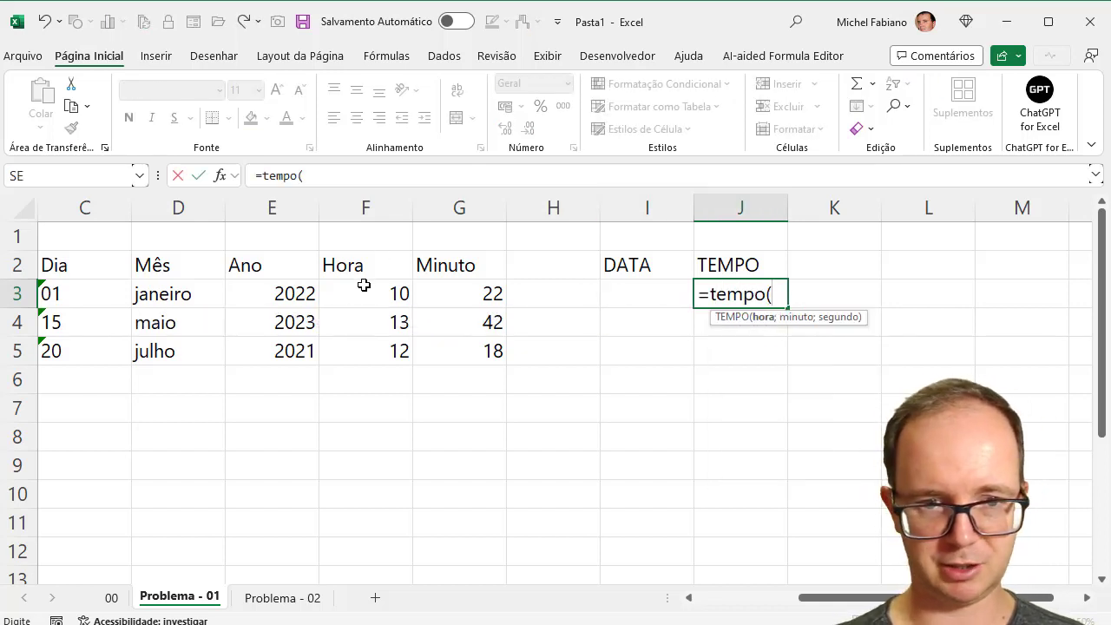
click(363, 291)
text(;)
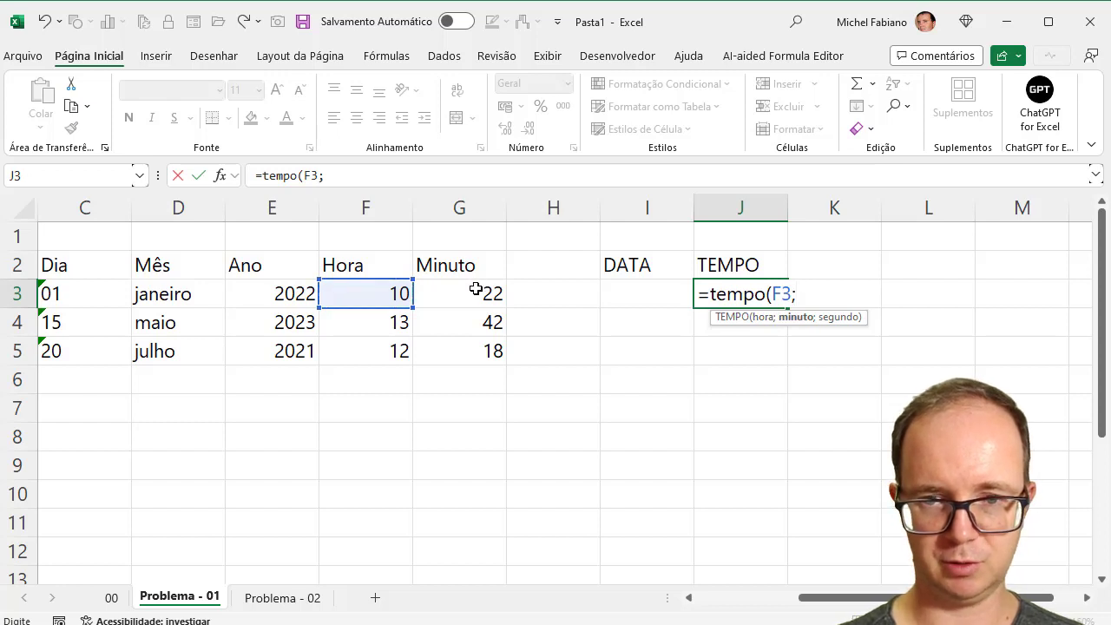
click(476, 290)
text())
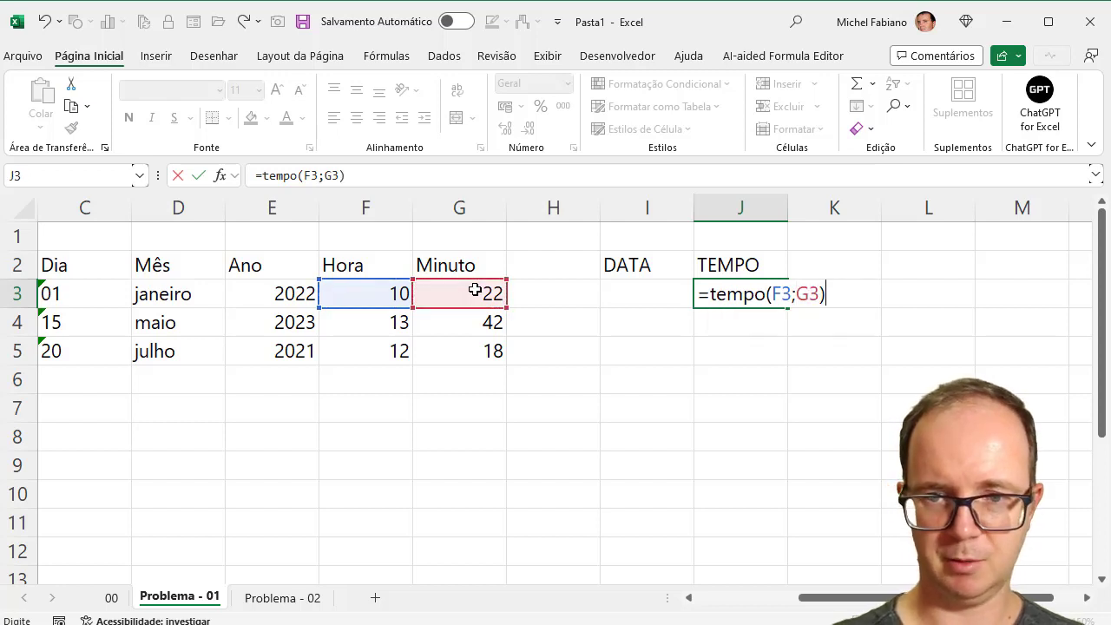
key(Return)
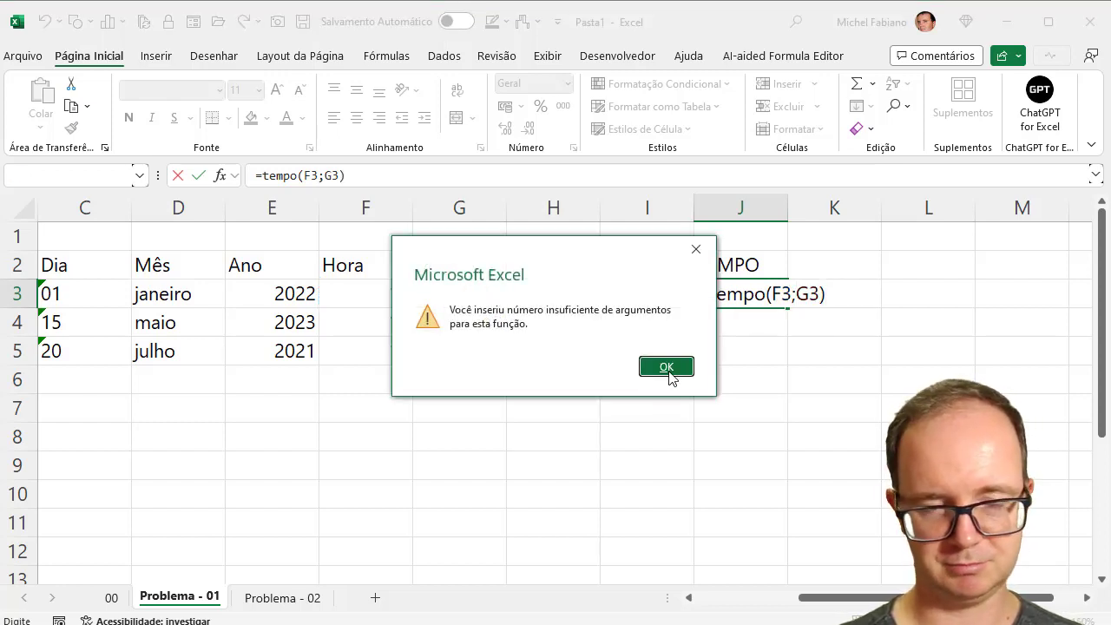
click(666, 367)
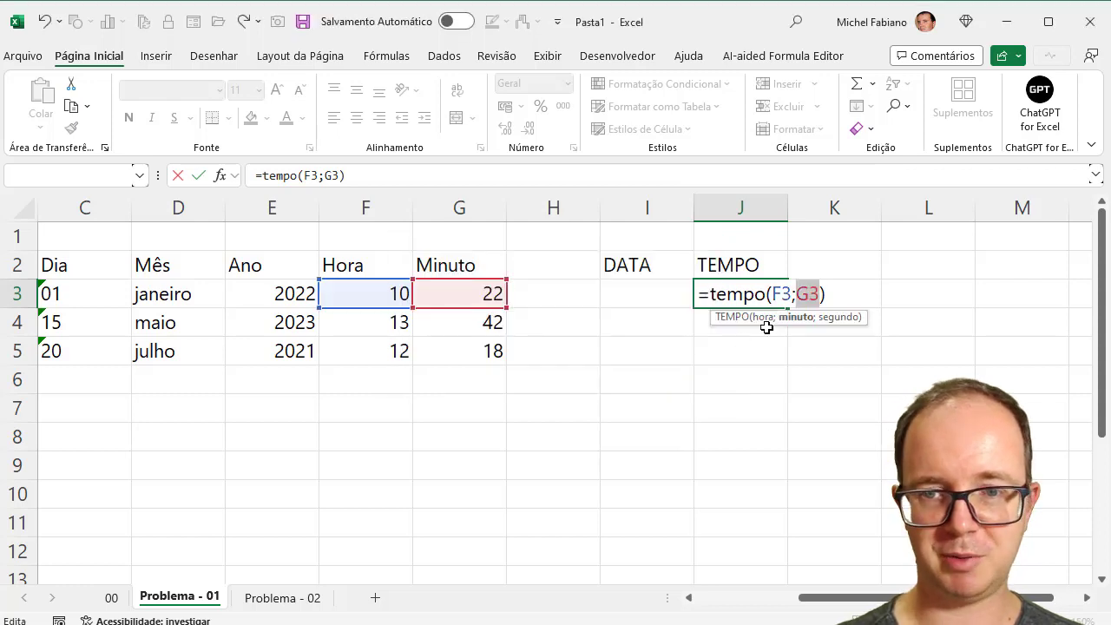
click(820, 296)
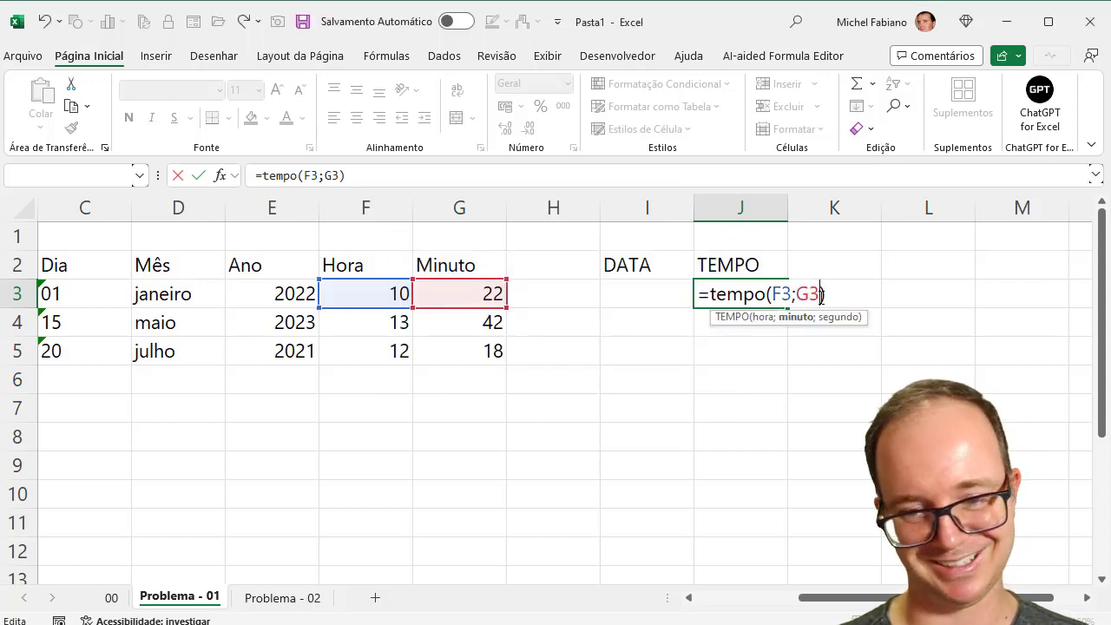
text(;00)
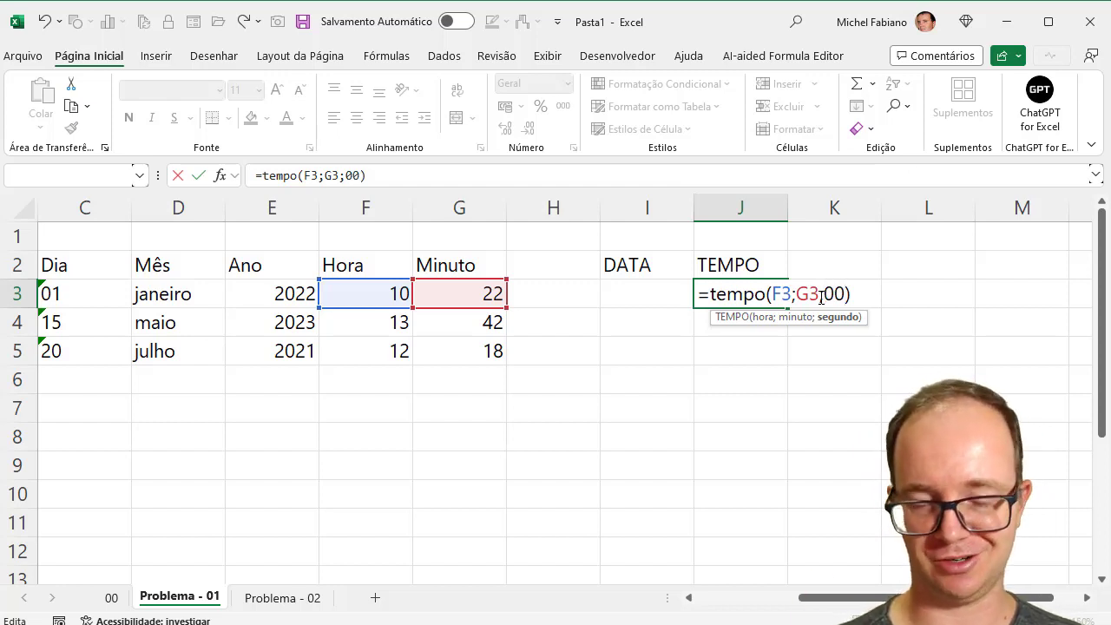
key(Return)
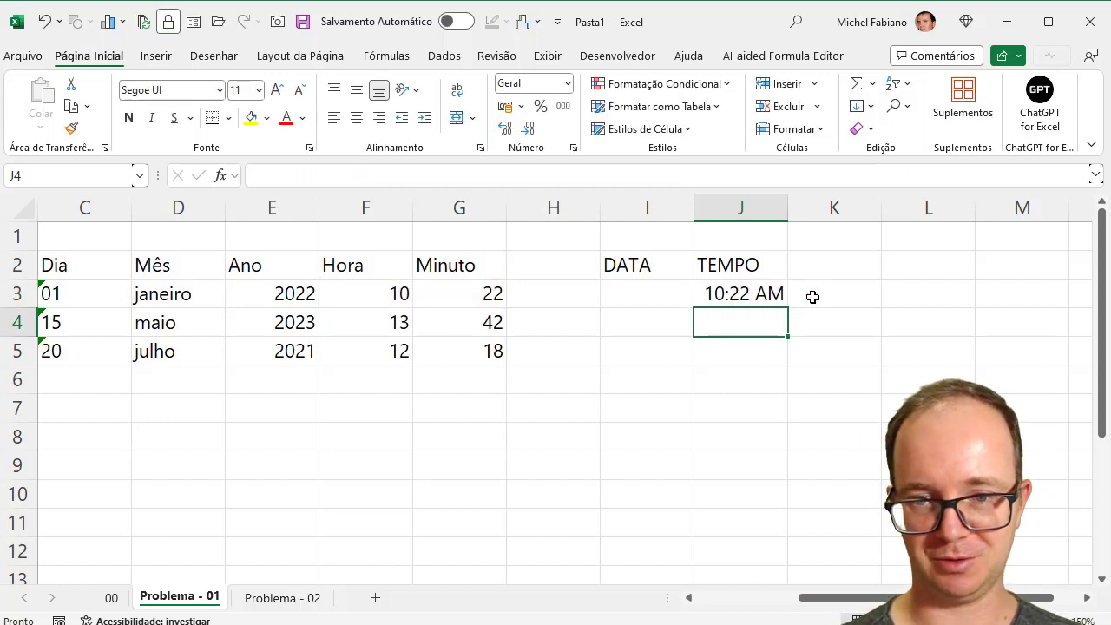
Fill J3's TEMPO formula down to J5 (1:42 PM, 12:18 PM), then select the Mês entries
click(768, 293)
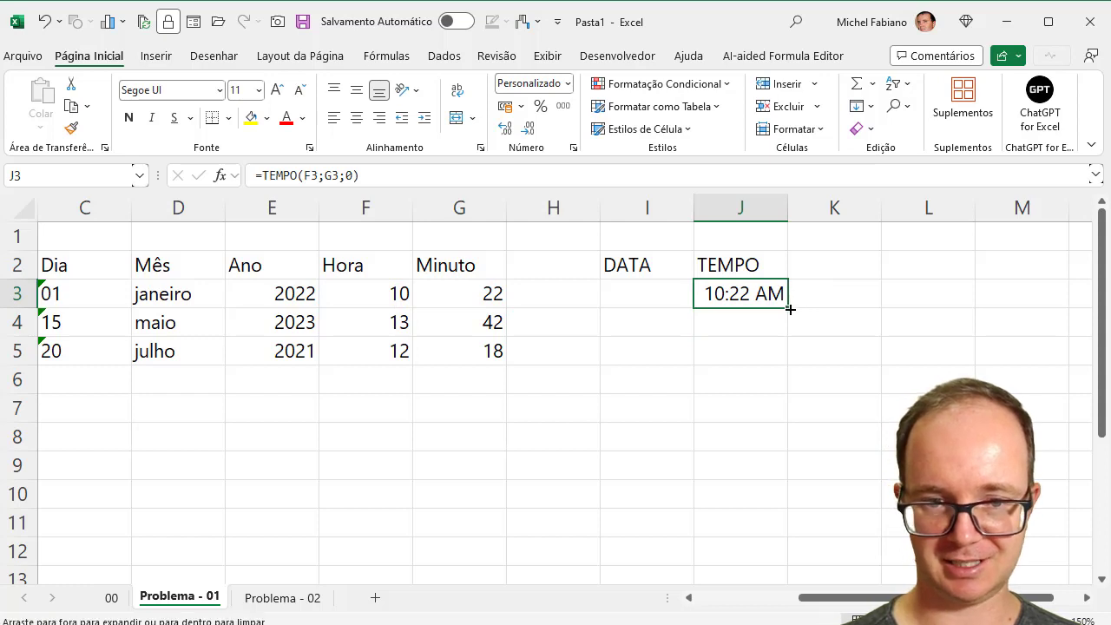
drag(790, 306, 788, 368)
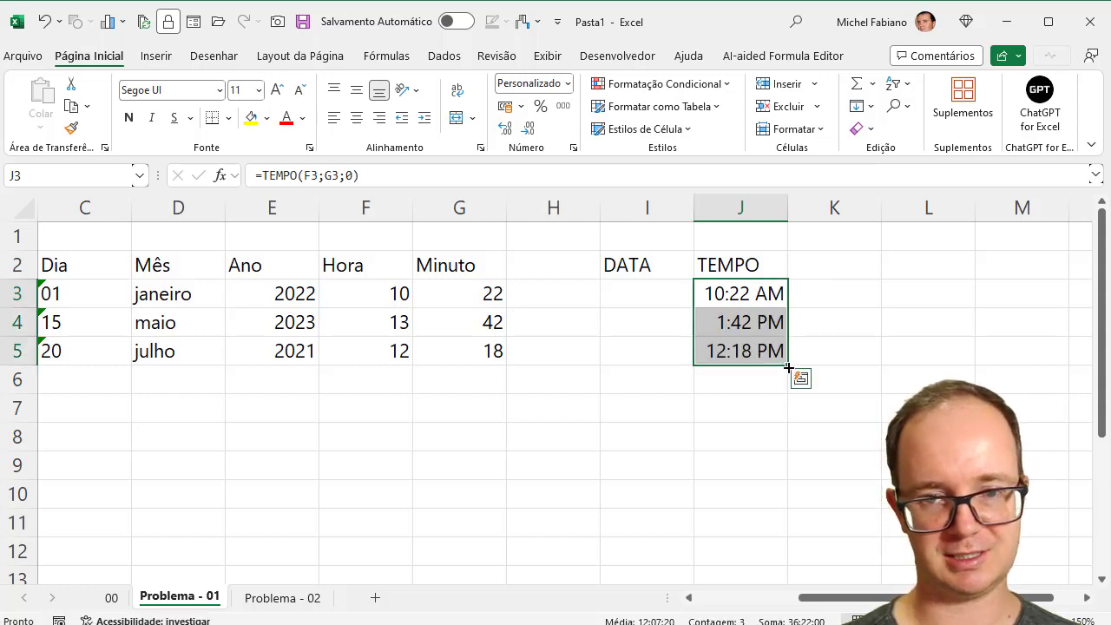
click(631, 287)
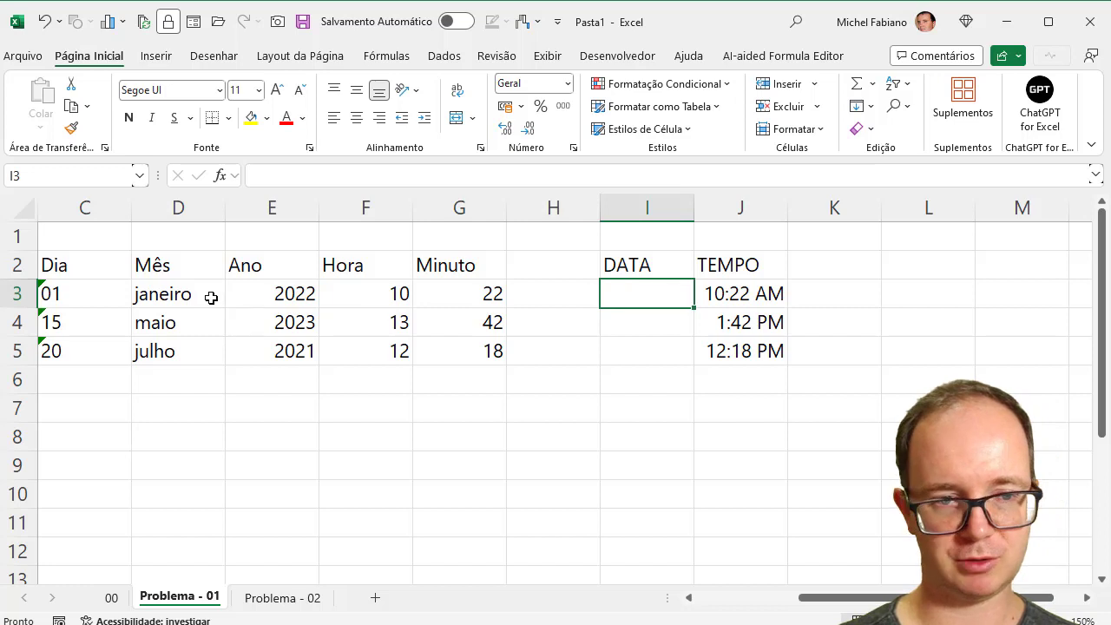
drag(211, 298, 203, 349)
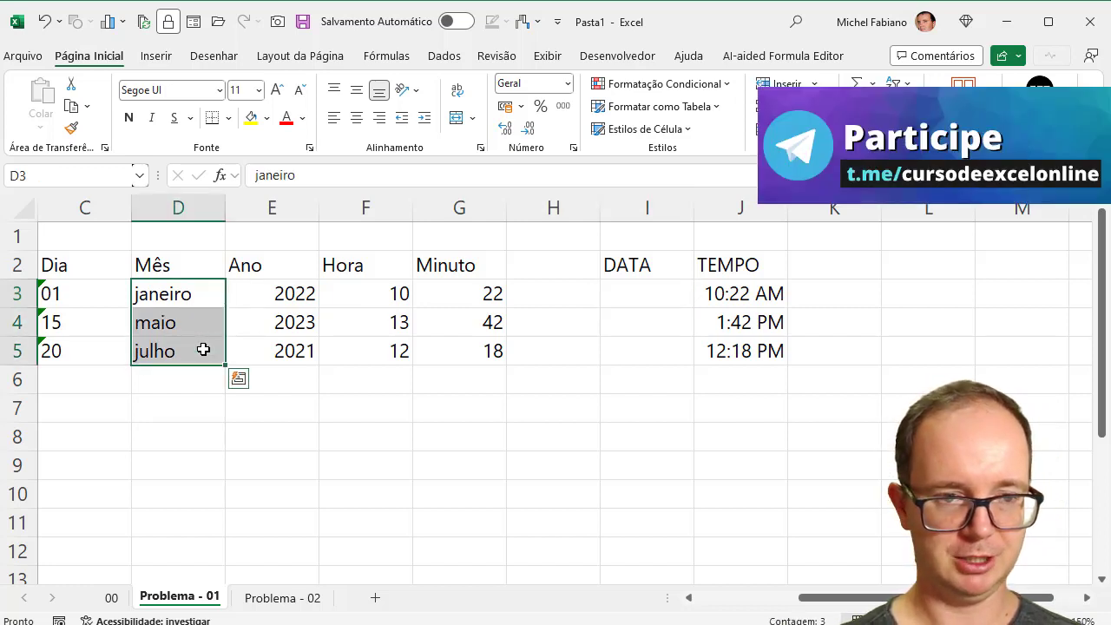
Type the month numbers 1 to 12 down column M starting at M2
click(1017, 268)
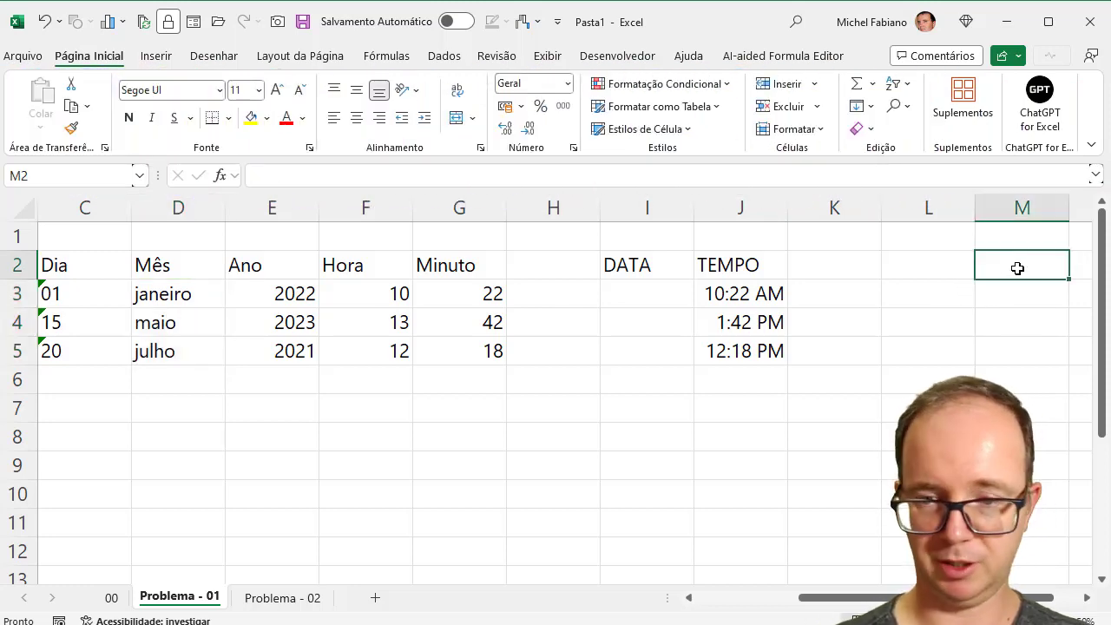
text(1)
key(Return)
text(2)
key(Return)
text(3 4)
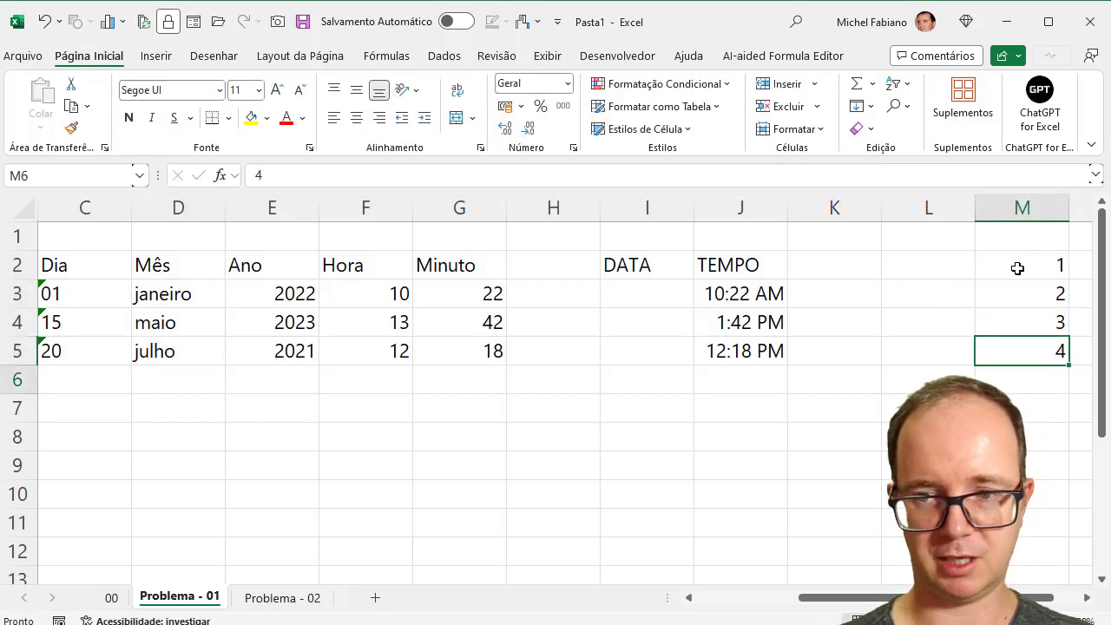
text( 5 6 7 8 )
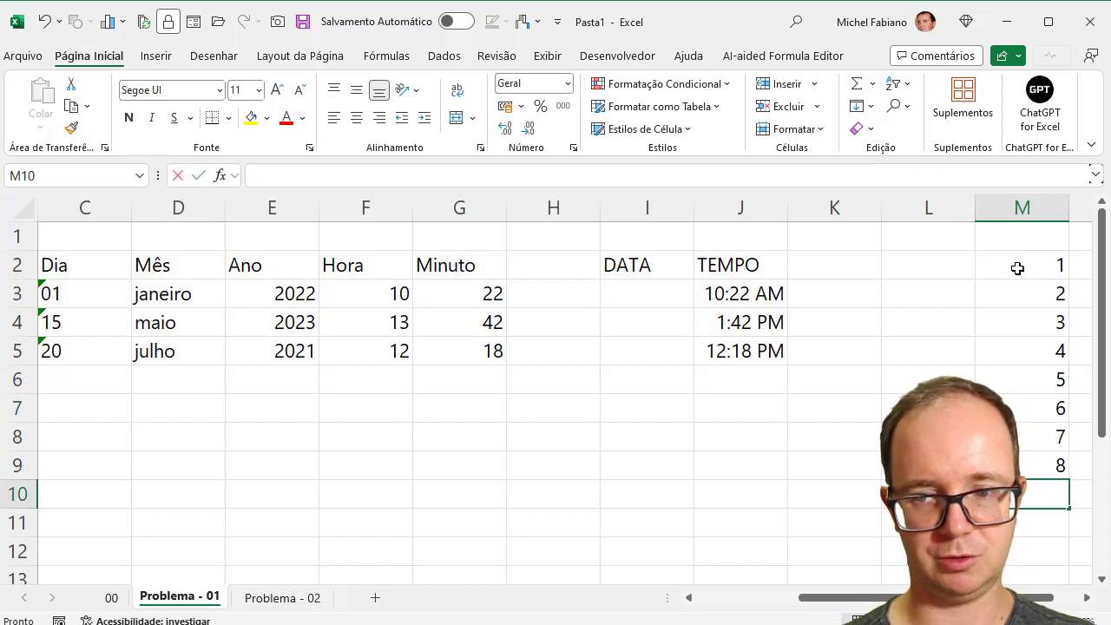
text(9 )
text(10)
key(Return)
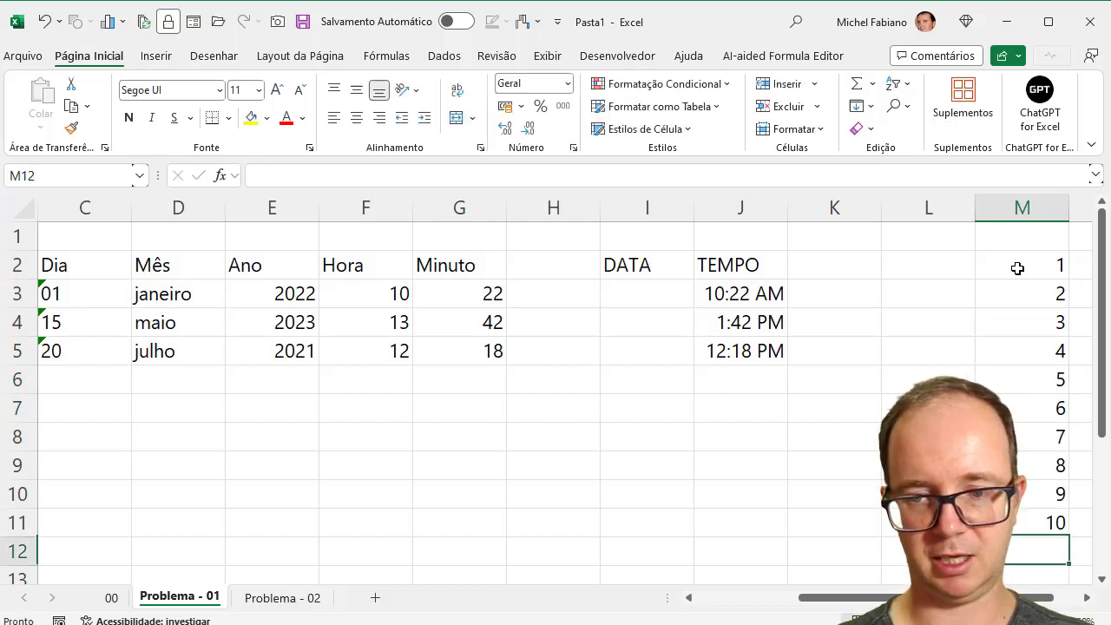
text(11)
key(Return)
Enter janeiro in N2 and AutoFill the month names down to dezembro
key(Right)
key(Up)
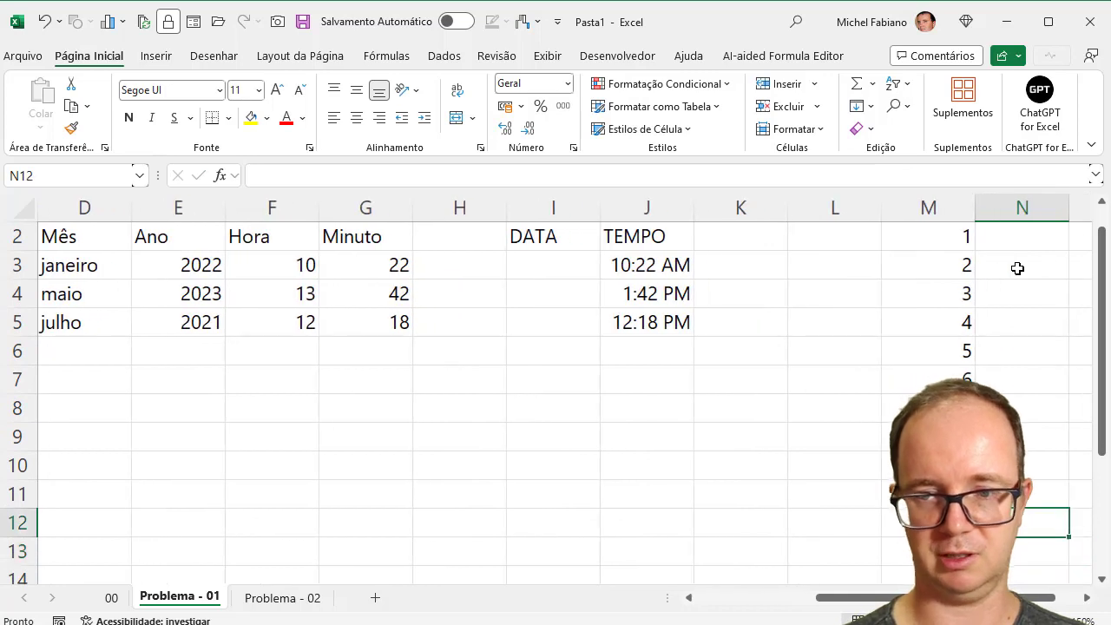
key(Up)
key(Up)
key(Up)
key(Up)
text(ja)
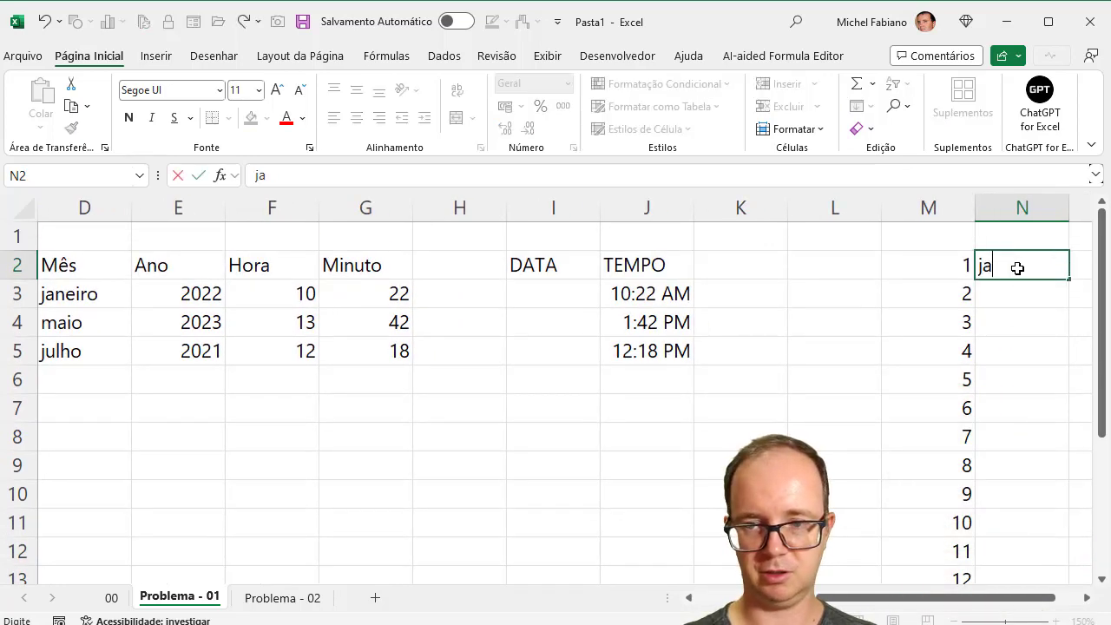
text(neiro)
key(Return)
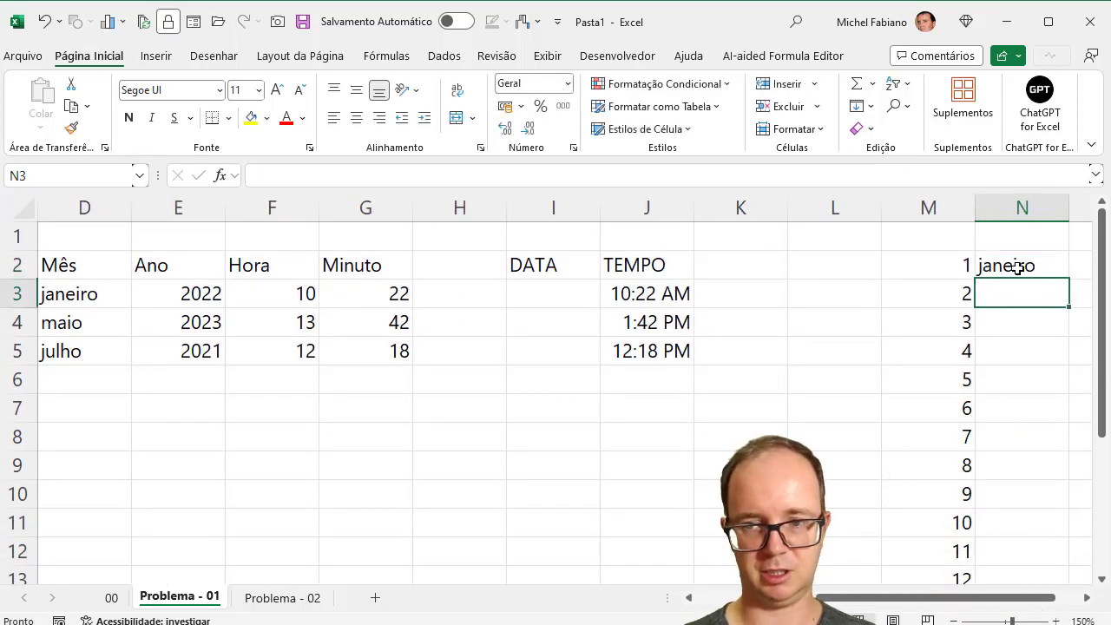
click(1005, 265)
double_click(1068, 281)
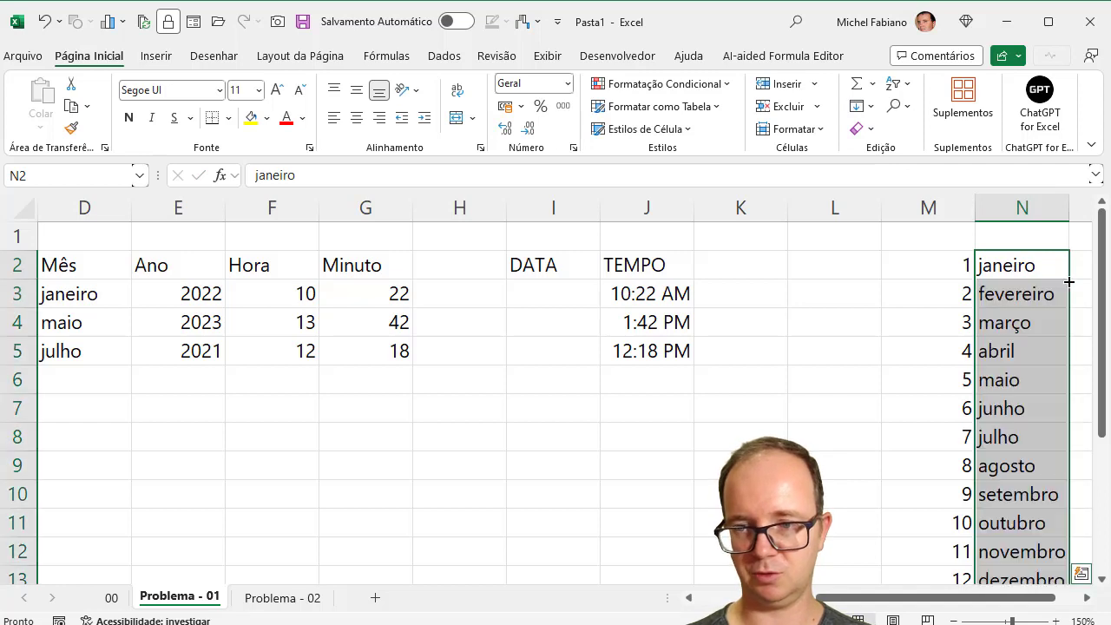
click(541, 283)
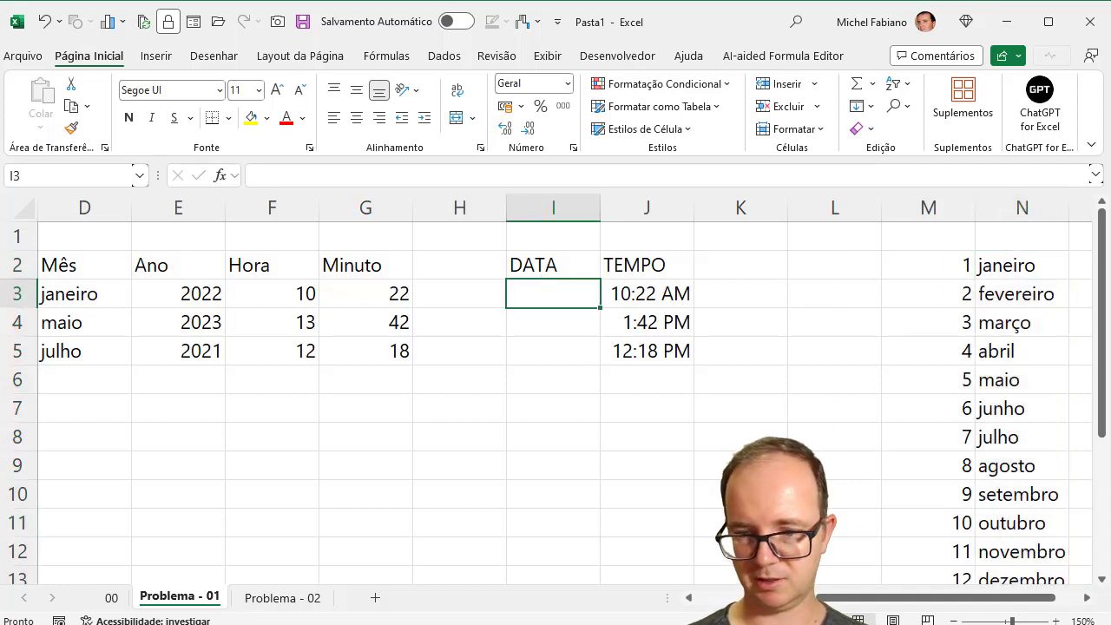
Enter =DATA(E3;PROCV(D3;N:O;2;0);C3) in I3, displaying 01/12/2021
click(954, 621)
click(955, 620)
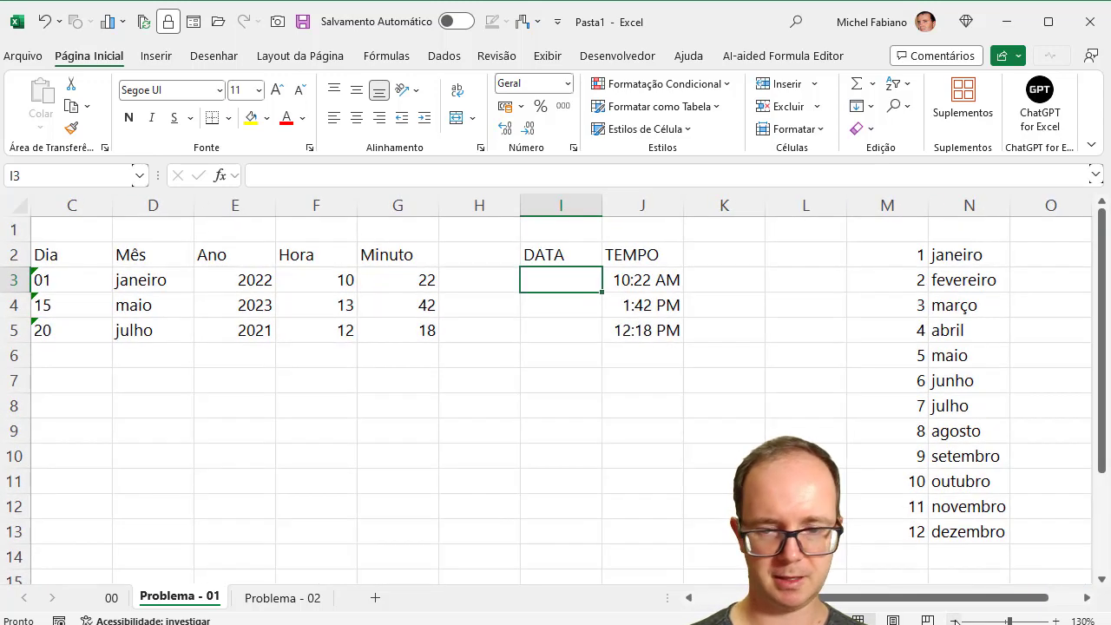
mouse_move(946, 599)
mouse_down()
mouse_move(932, 599)
mouse_move(951, 606)
mouse_up()
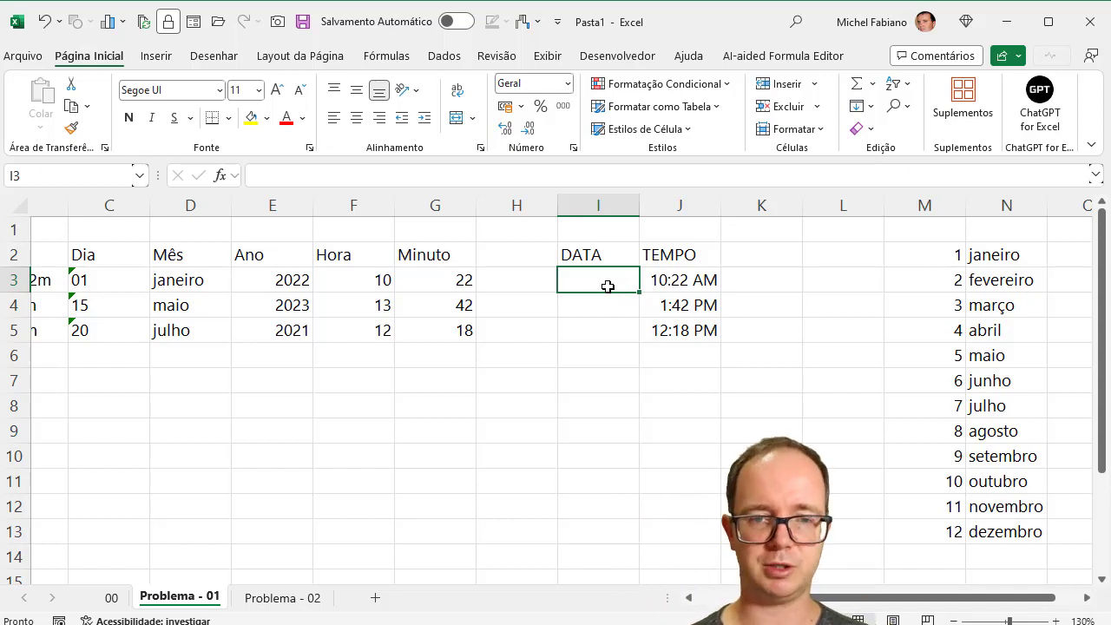
text(=)
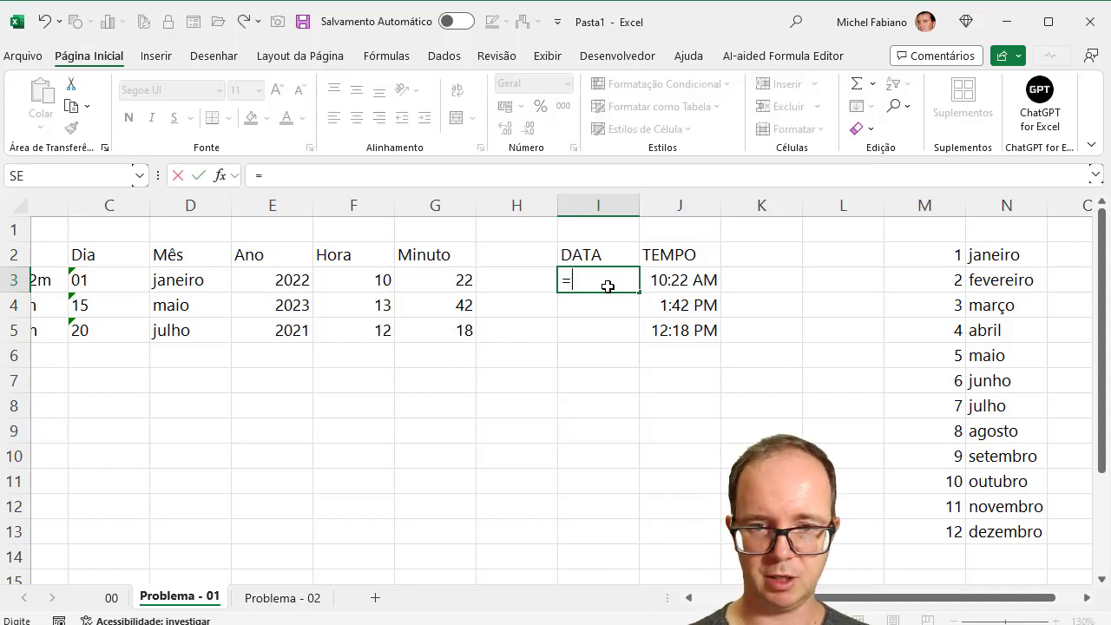
text(dat)
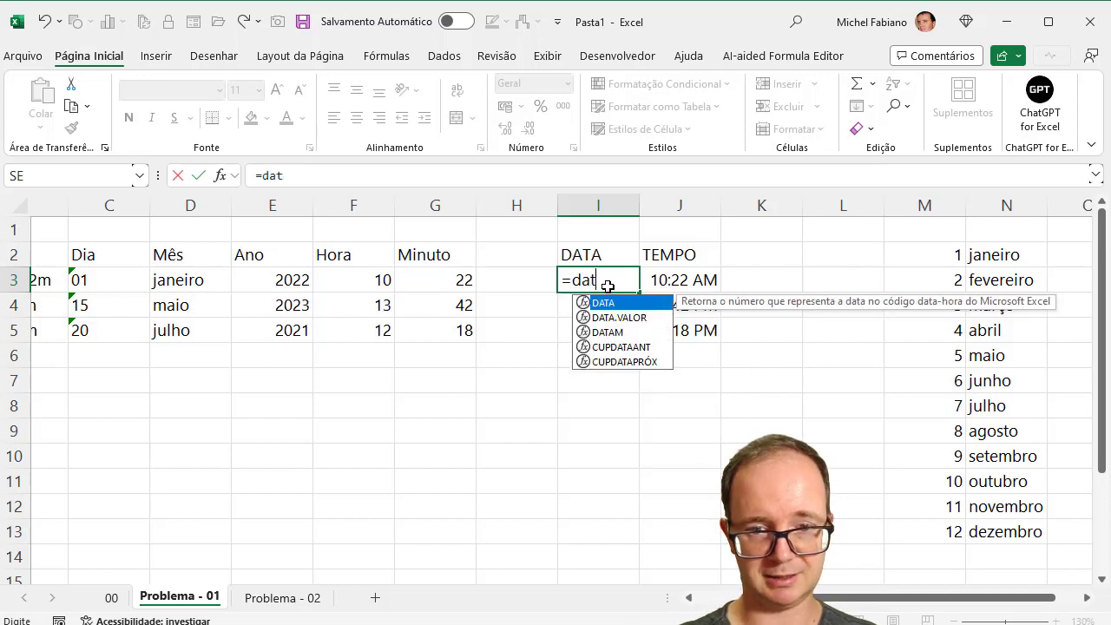
text(a()
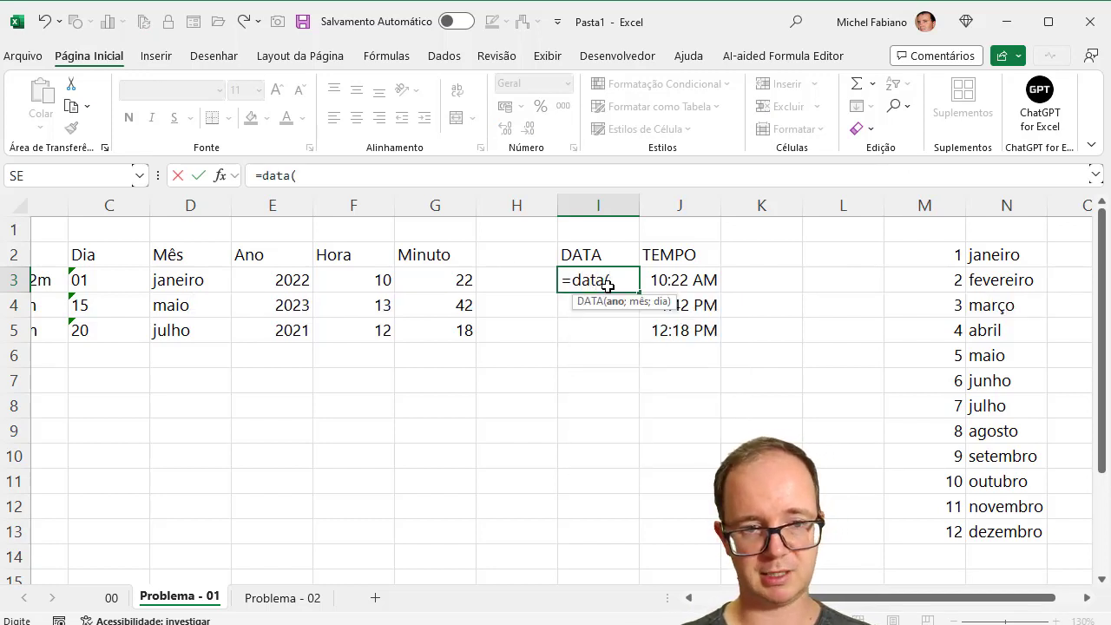
click(278, 279)
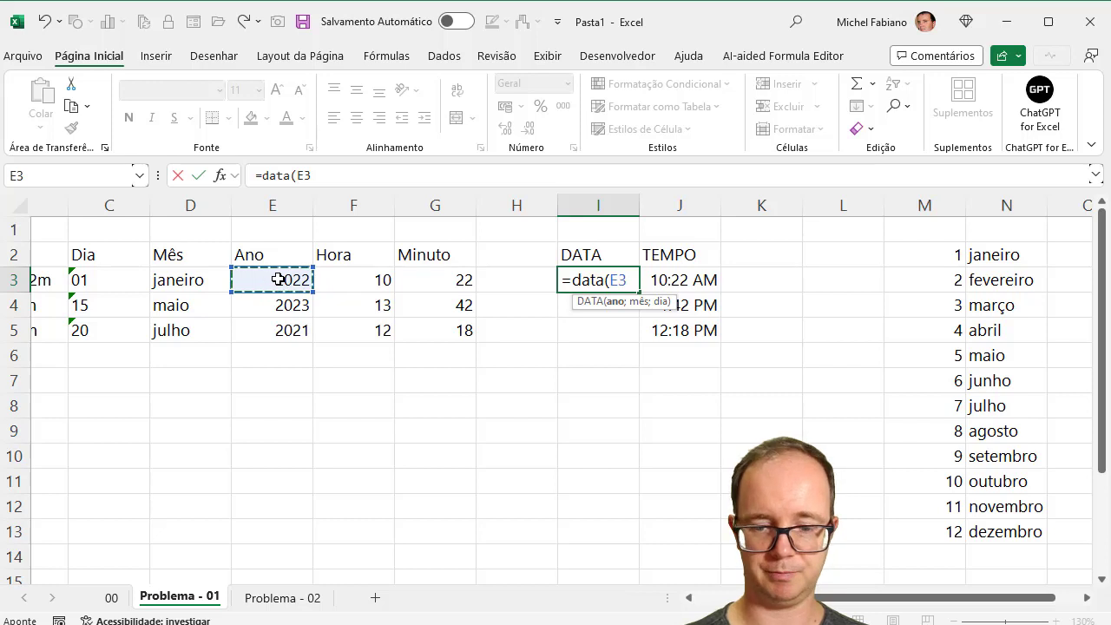
text(;)
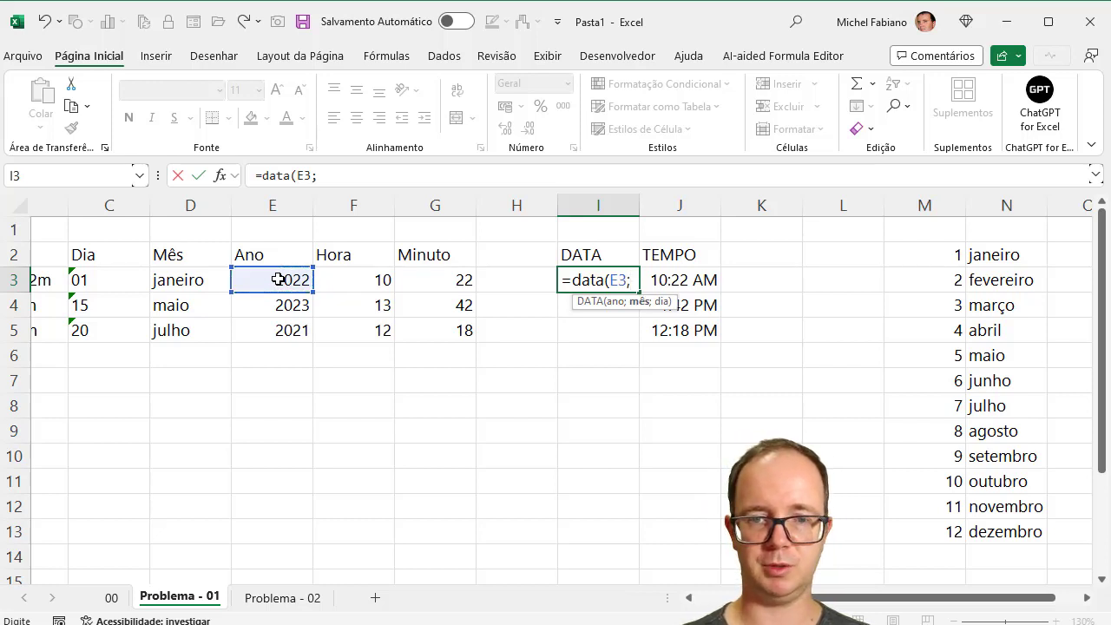
text(procv()
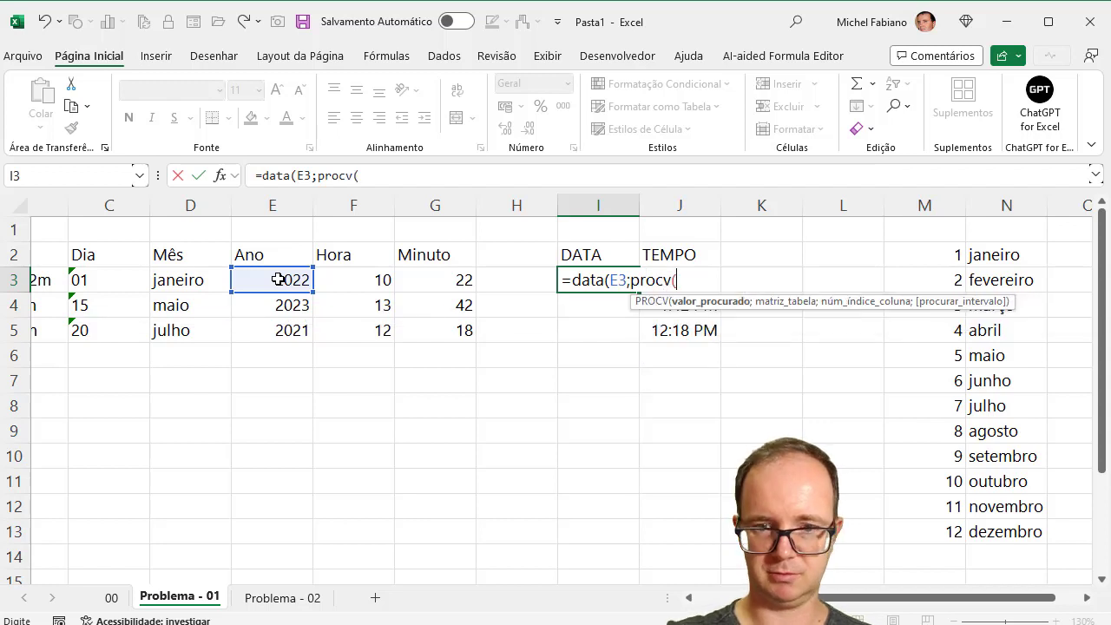
click(178, 279)
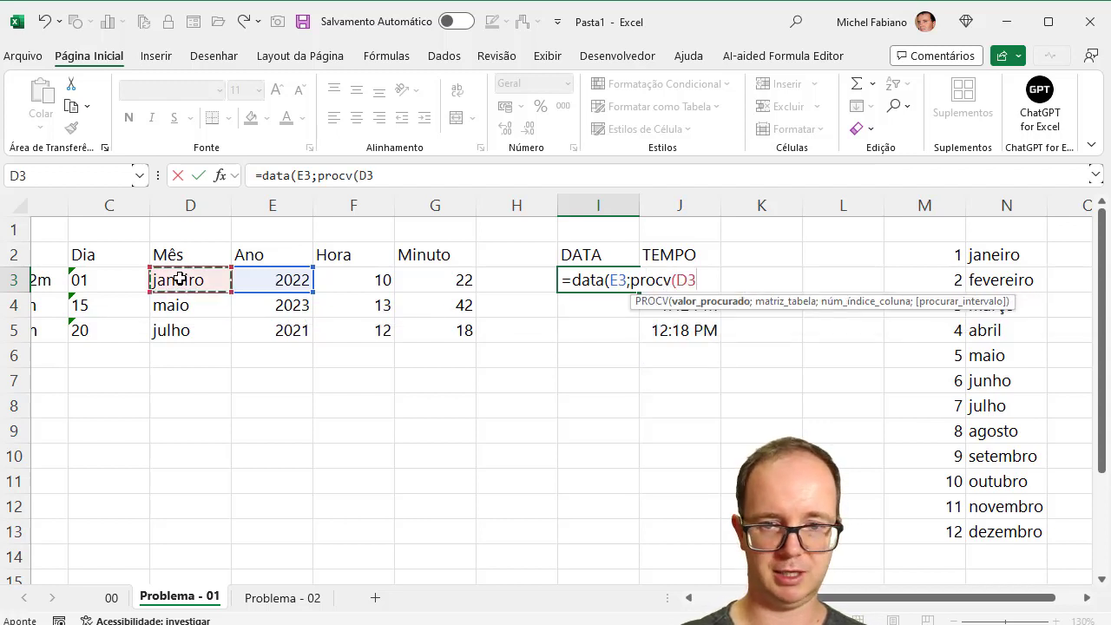
text(;)
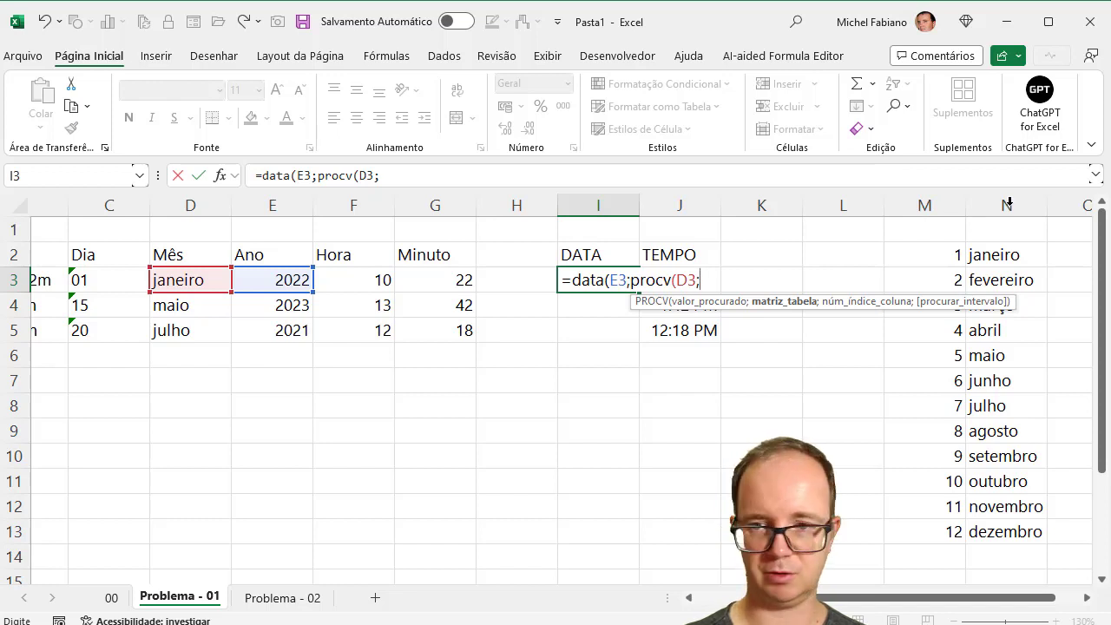
drag(1006, 203, 1057, 209)
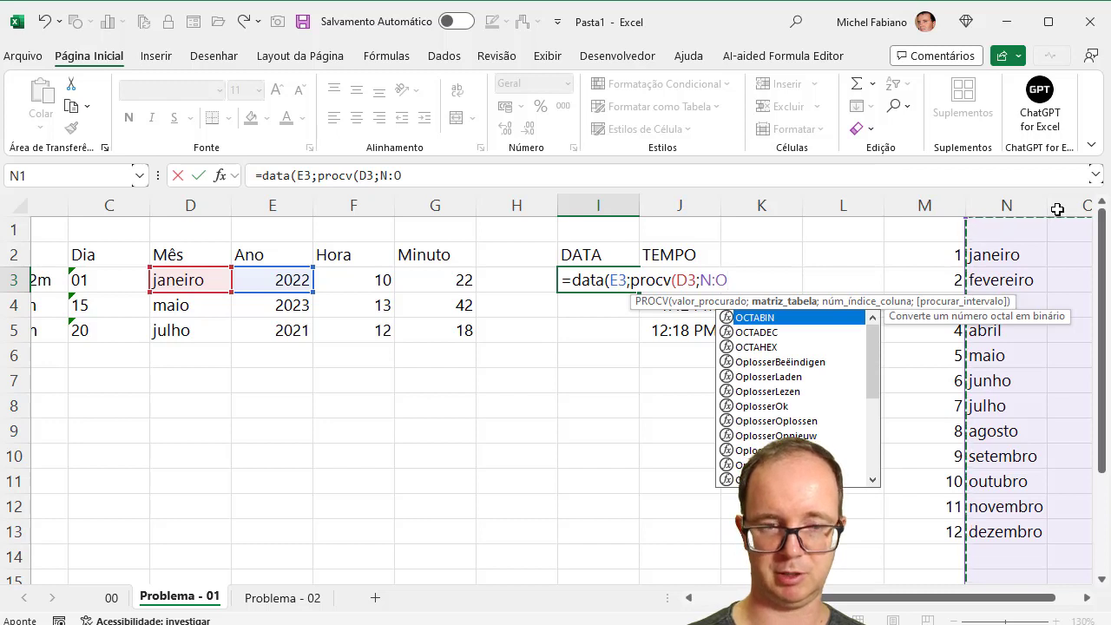
text(;2)
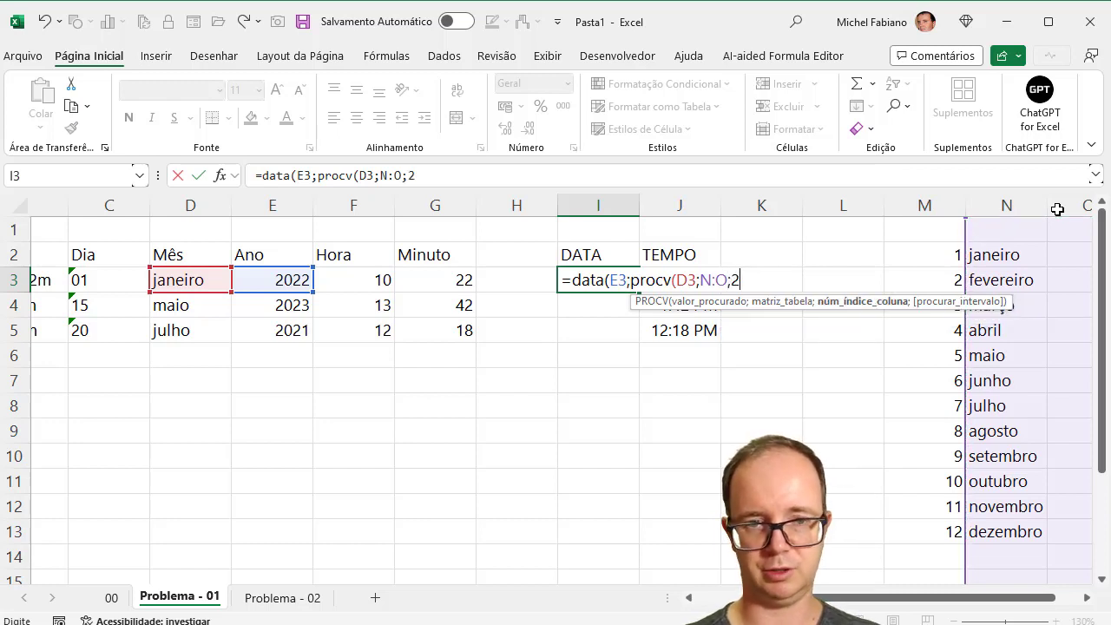
text(;0))
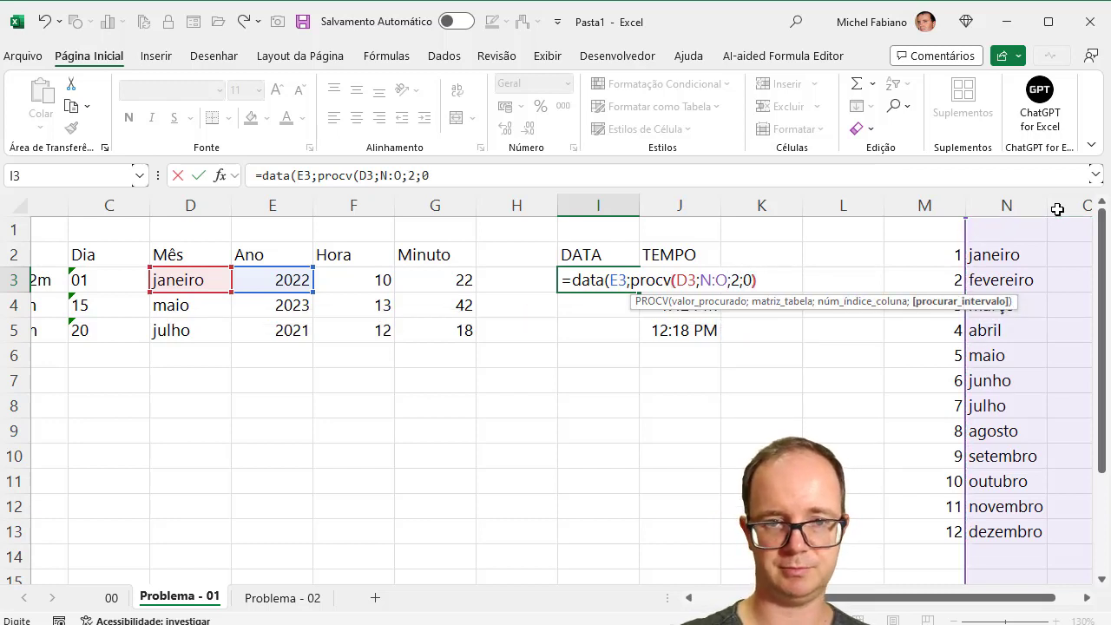
text(;)
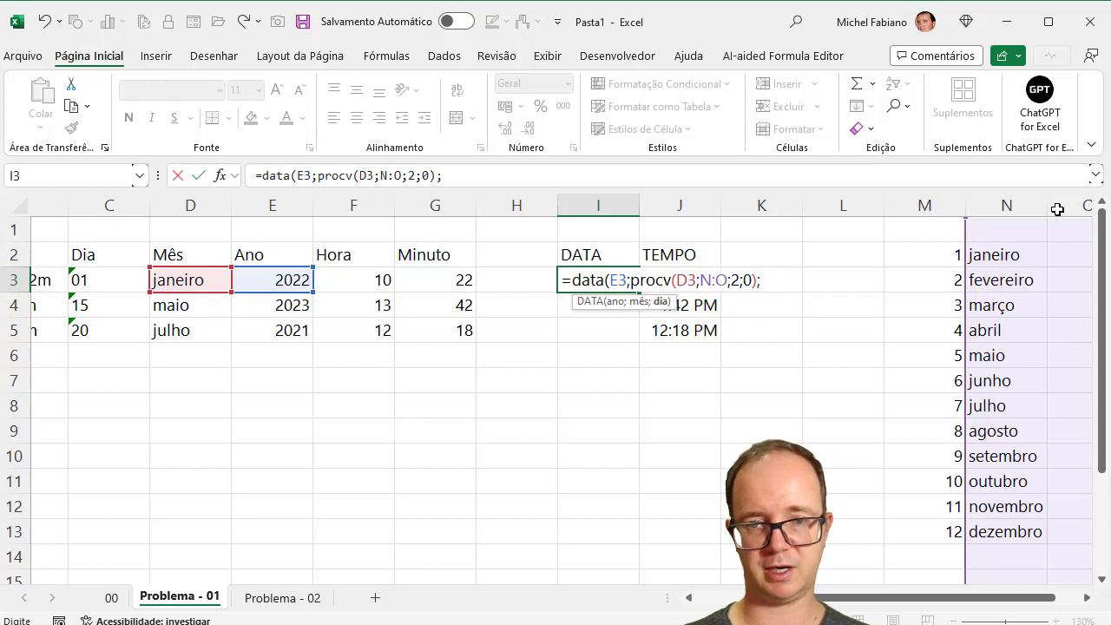
click(128, 281)
text())
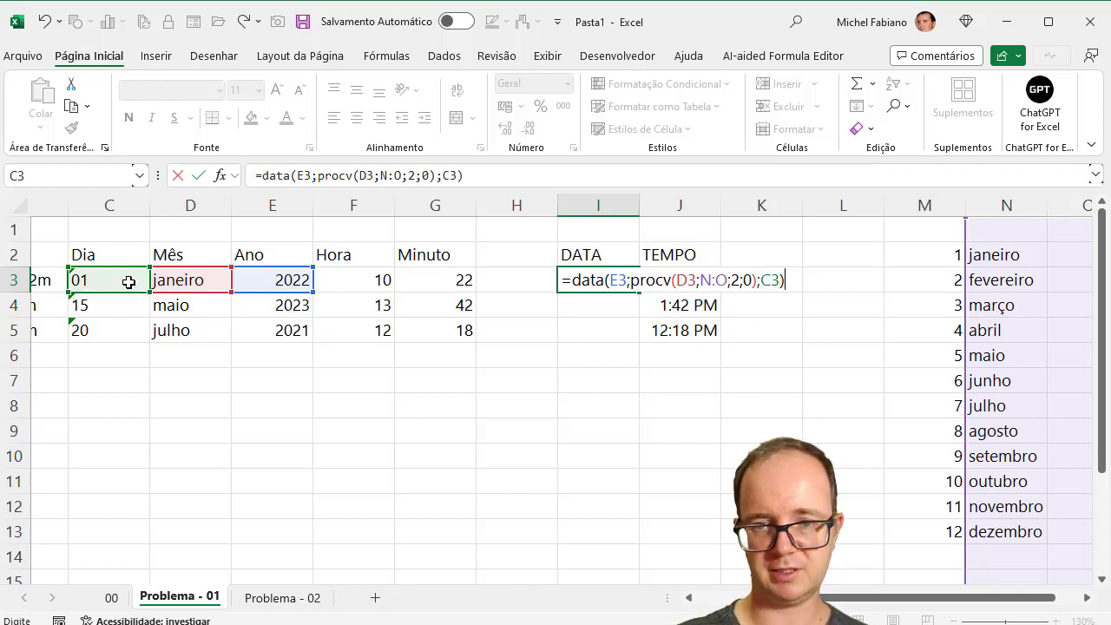
key(Return)
key(Up)
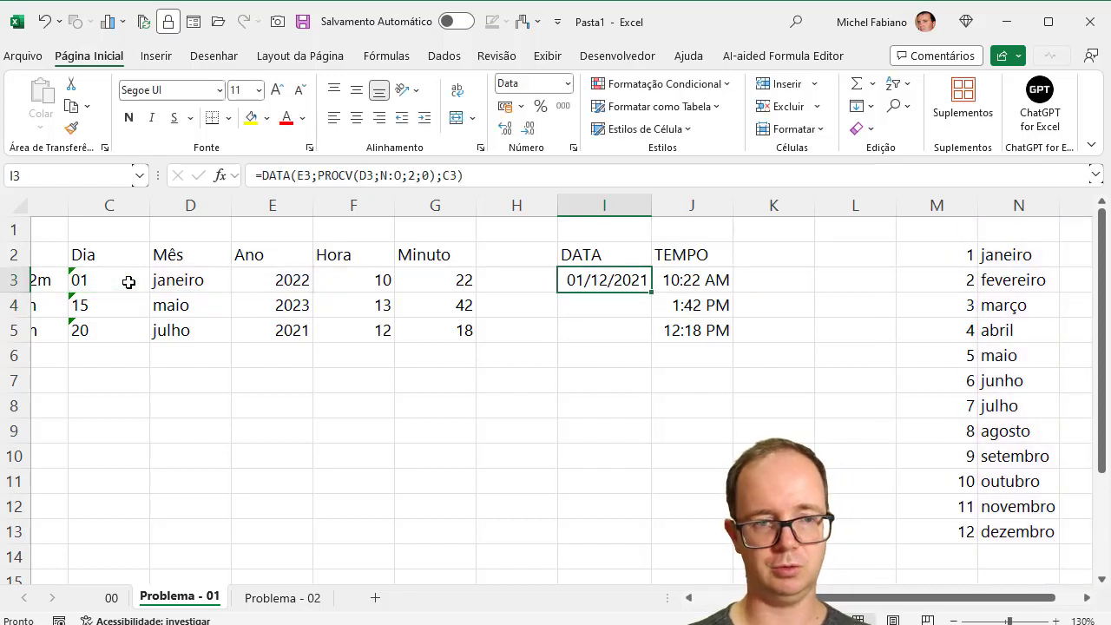
Enter month numbers 1–4 in O2:O5, fixing the mistyped 34, and fill the series down to 12
key(Right)
key(Right)
key(Right)
key(Right)
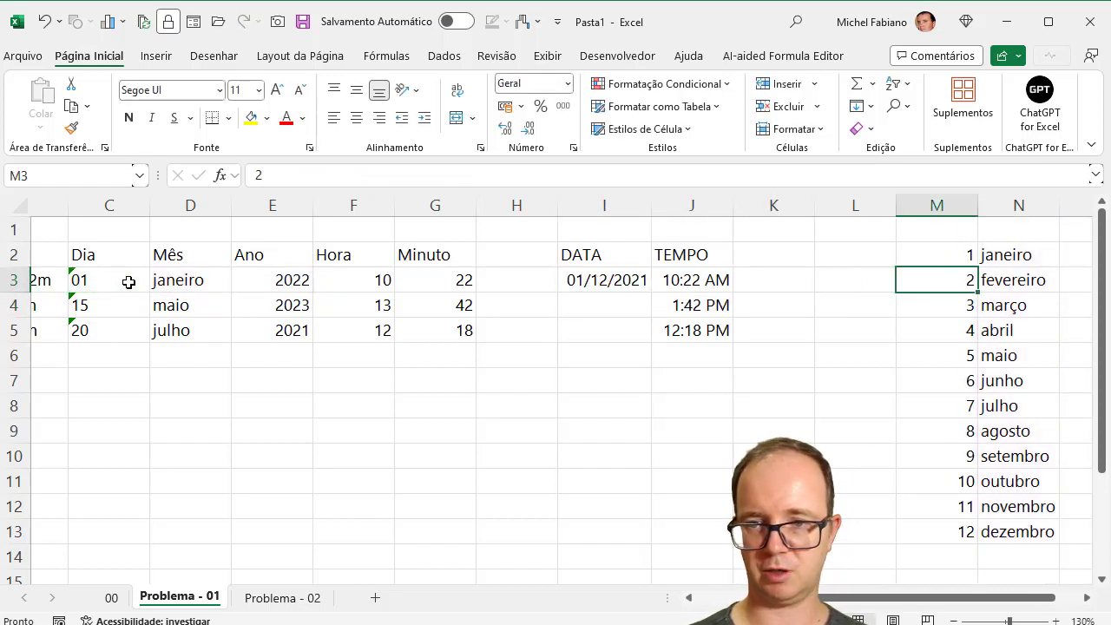
key(Right)
key(Right)
key(Up)
text(1 2 3)
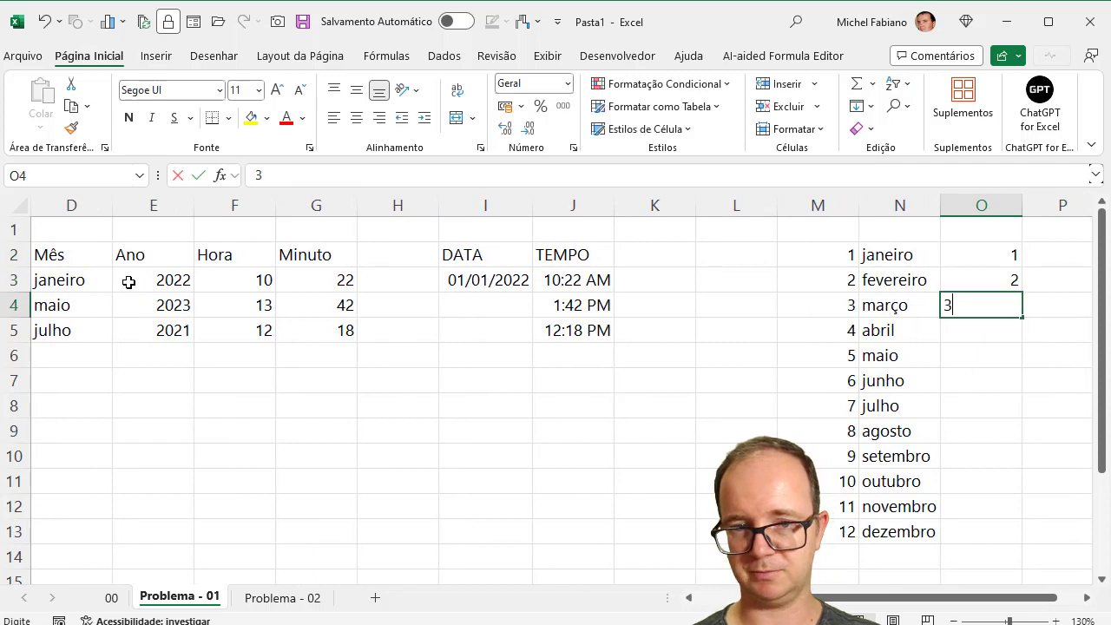
text(4 5)
key(Return)
key(Up)
key(Up)
key(Up)
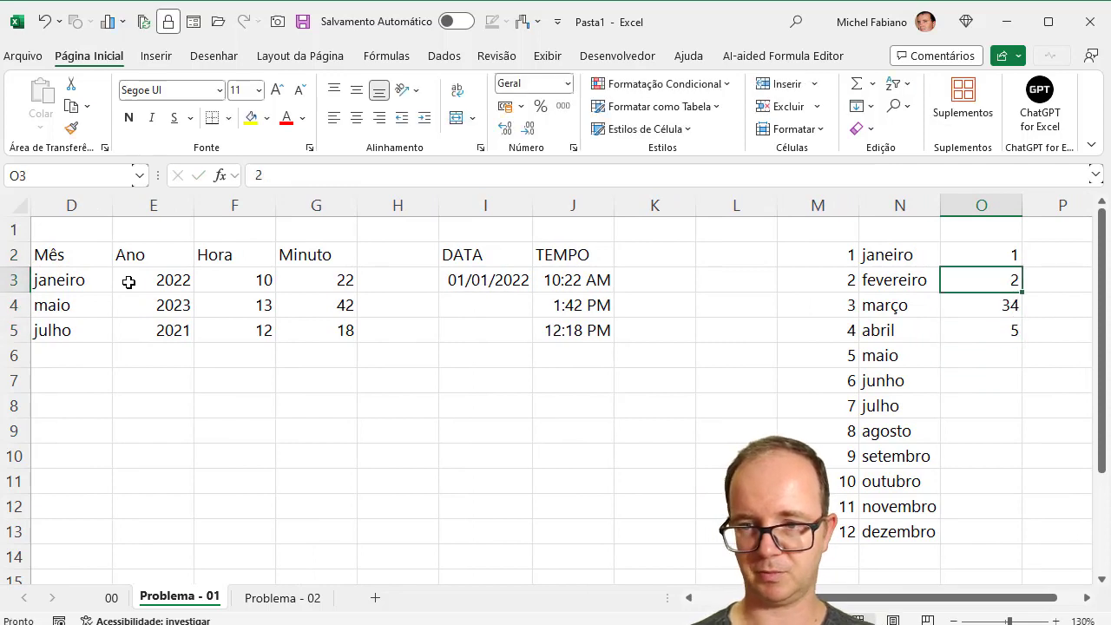
key(Down)
text(3)
key(Return)
text(4)
key(Return)
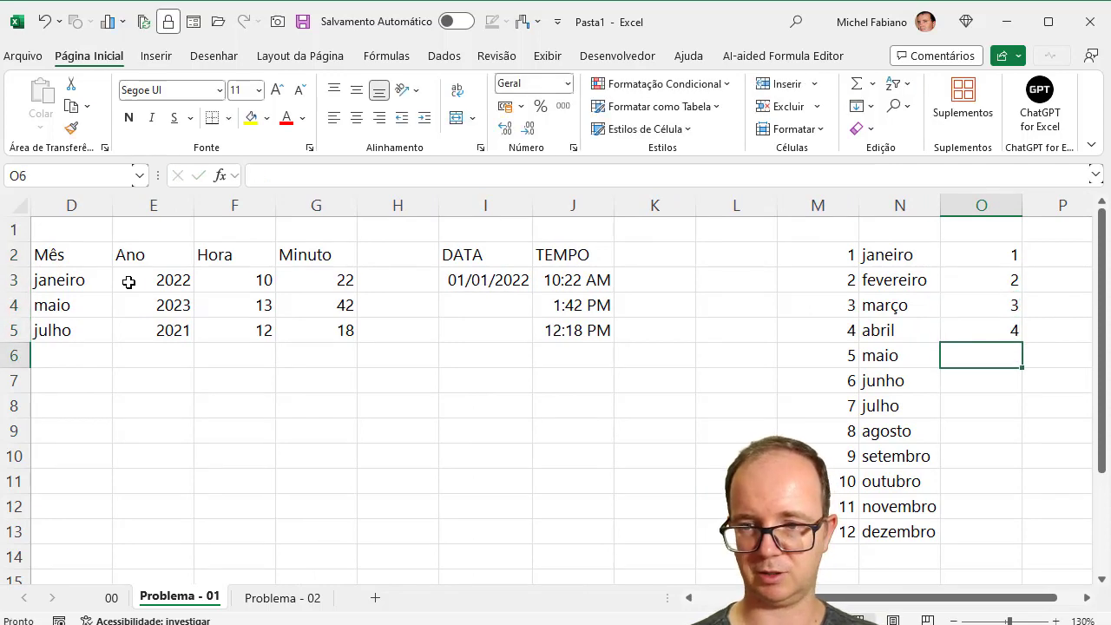
key(Up)
key(Up)
key(shift+Down)
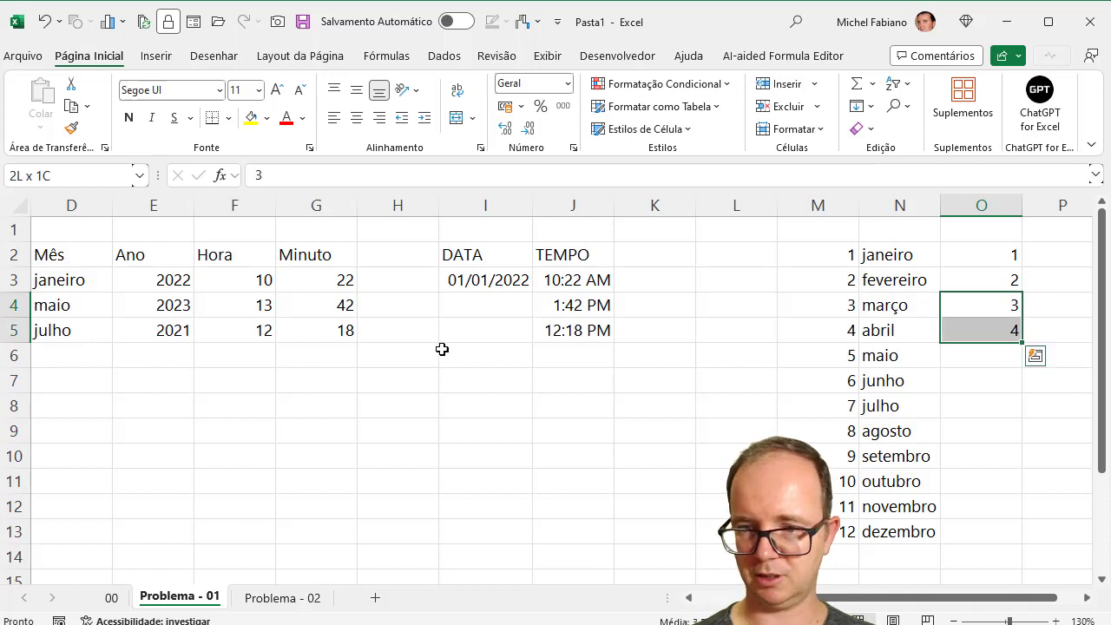
double_click(1022, 347)
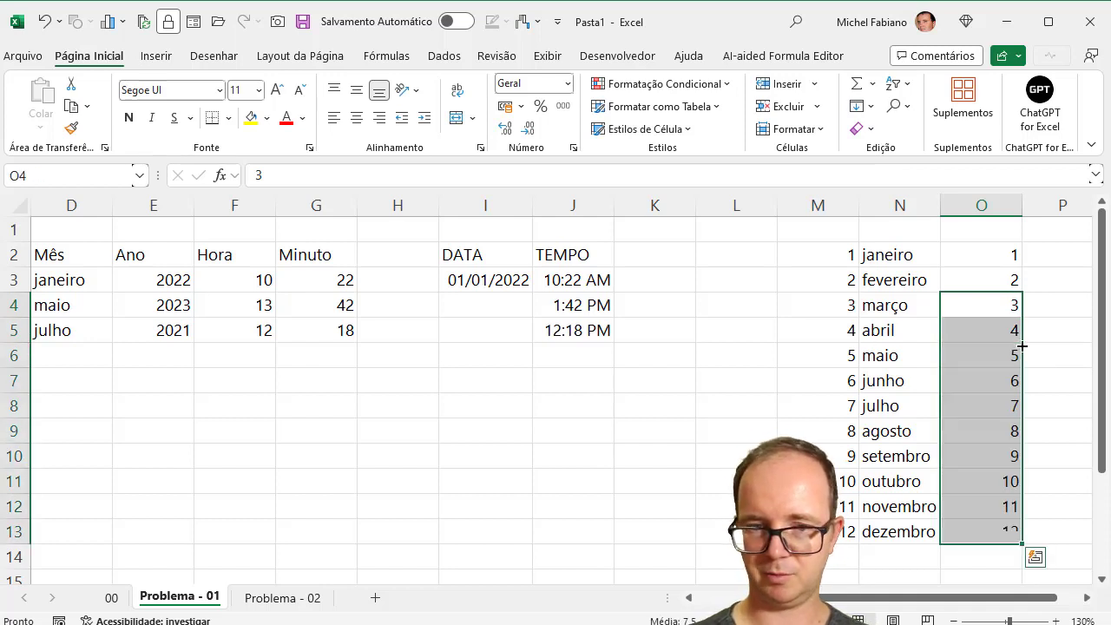
Copy the I3 date formula down to I5, giving 01/01/2022, 15/05/2023 and 20/07/2021
click(505, 282)
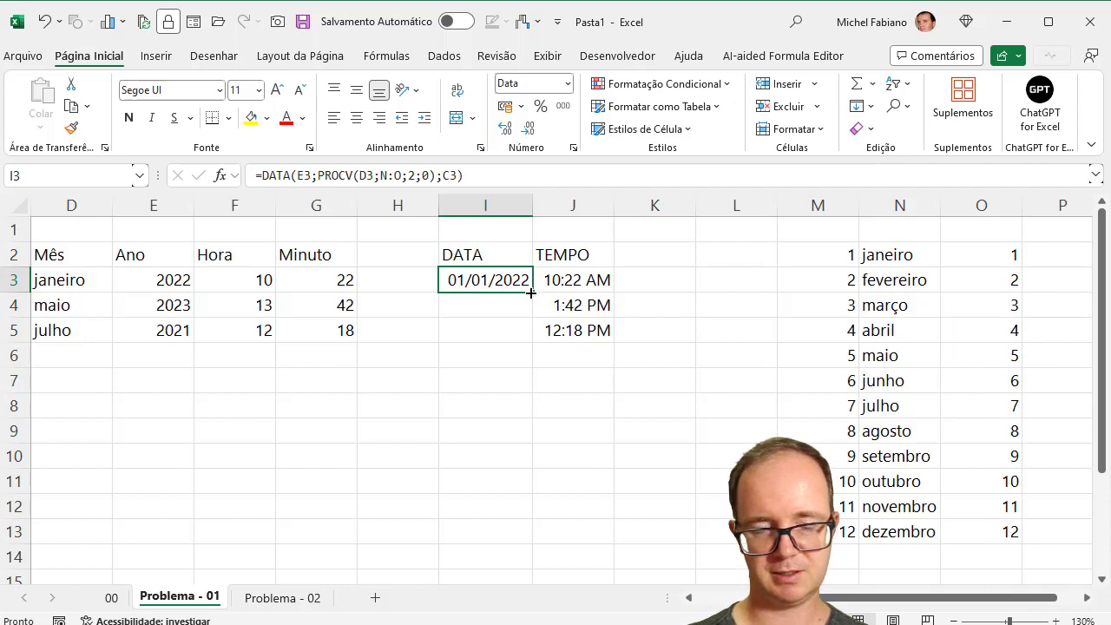
drag(531, 293, 524, 337)
click(501, 313)
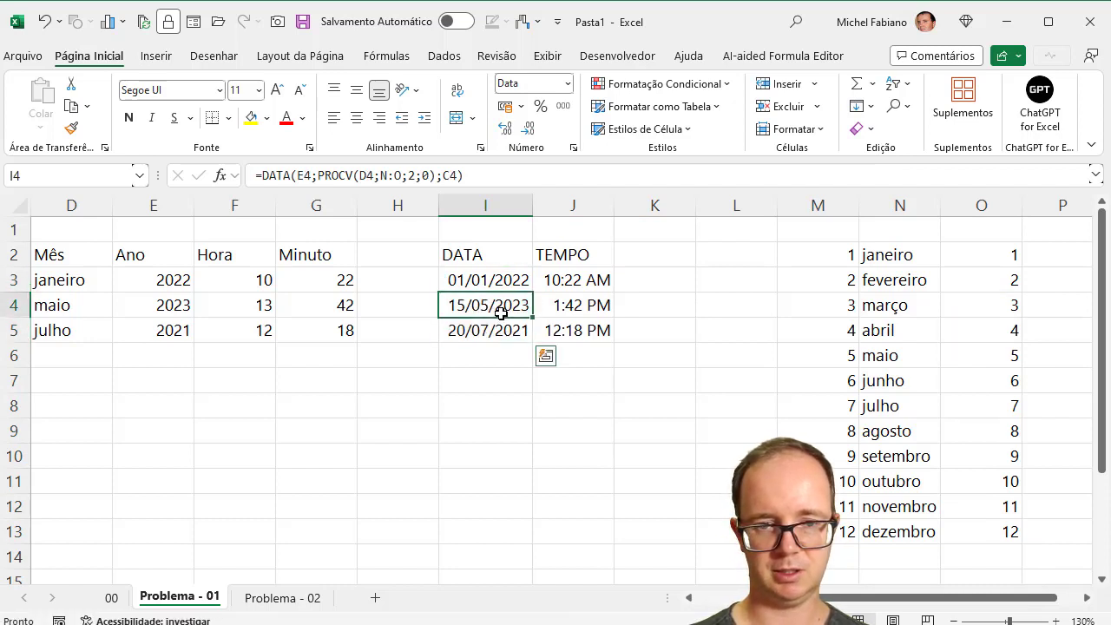
key(Down)
key(Left)
key(Left)
key(Left)
key(Left)
key(Left)
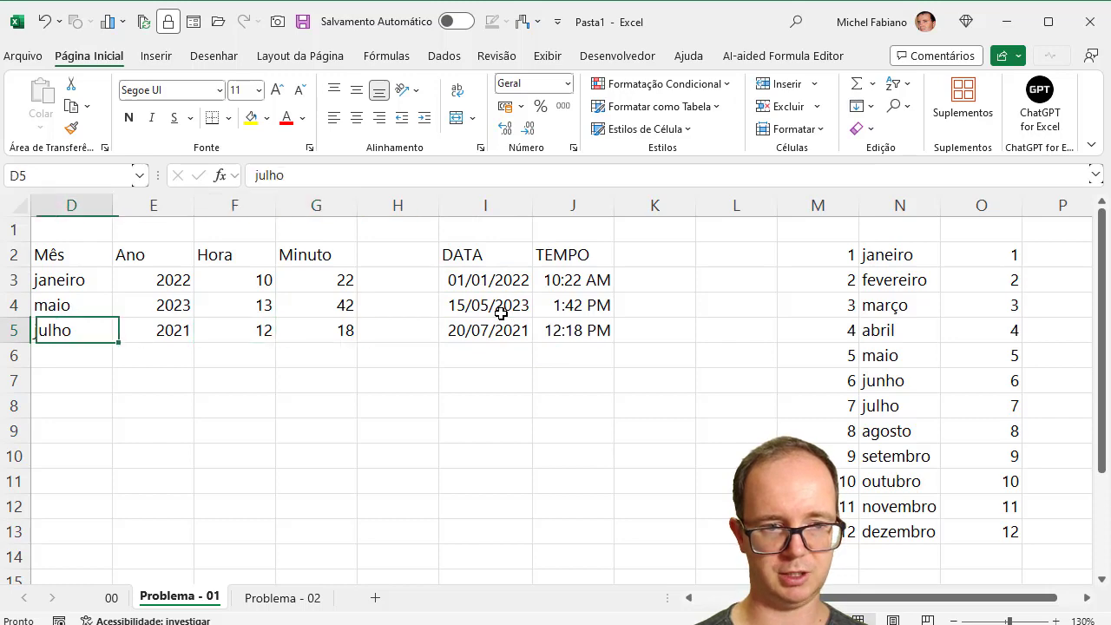
key(Left)
key(Left)
key(Left)
key(Right)
key(Up)
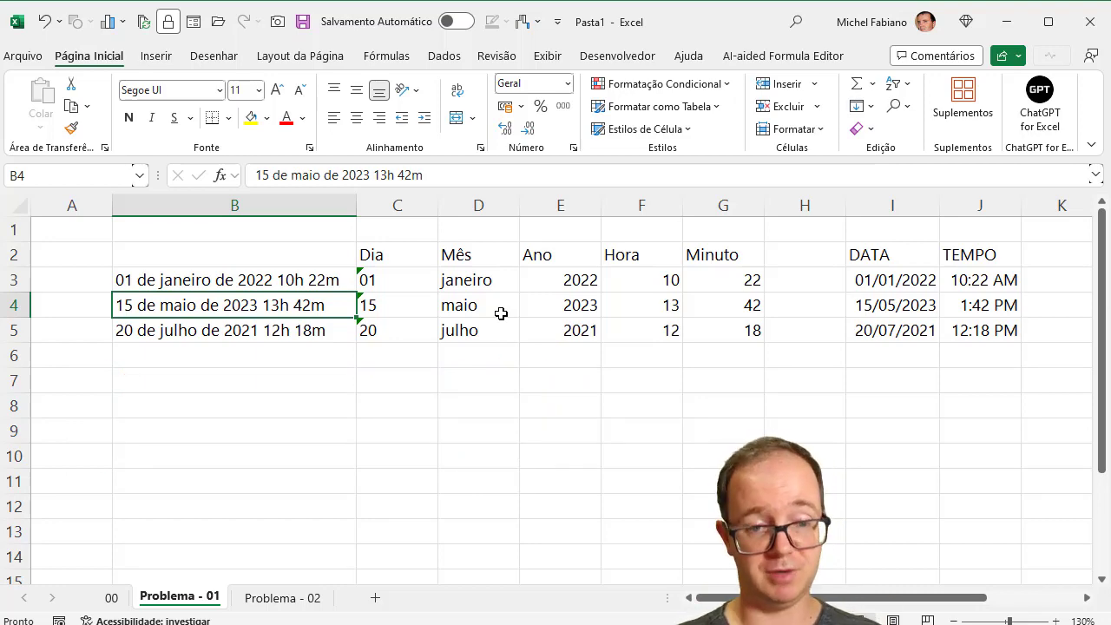
Go to the Problema - 02 sheet and select the text date-times in B3:B5
click(298, 597)
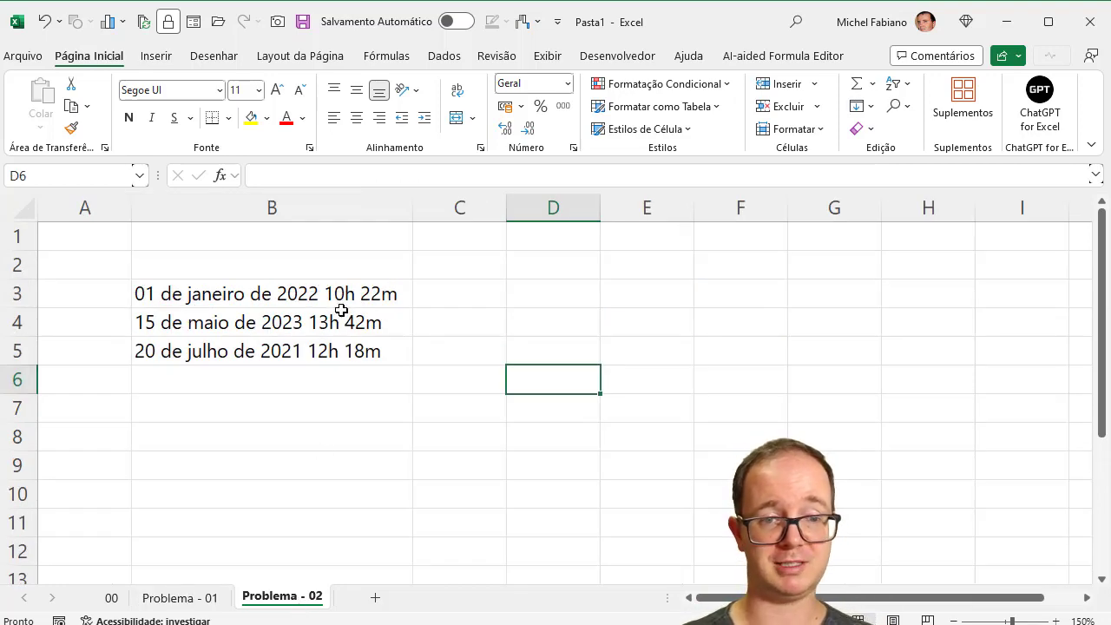
drag(342, 294, 346, 351)
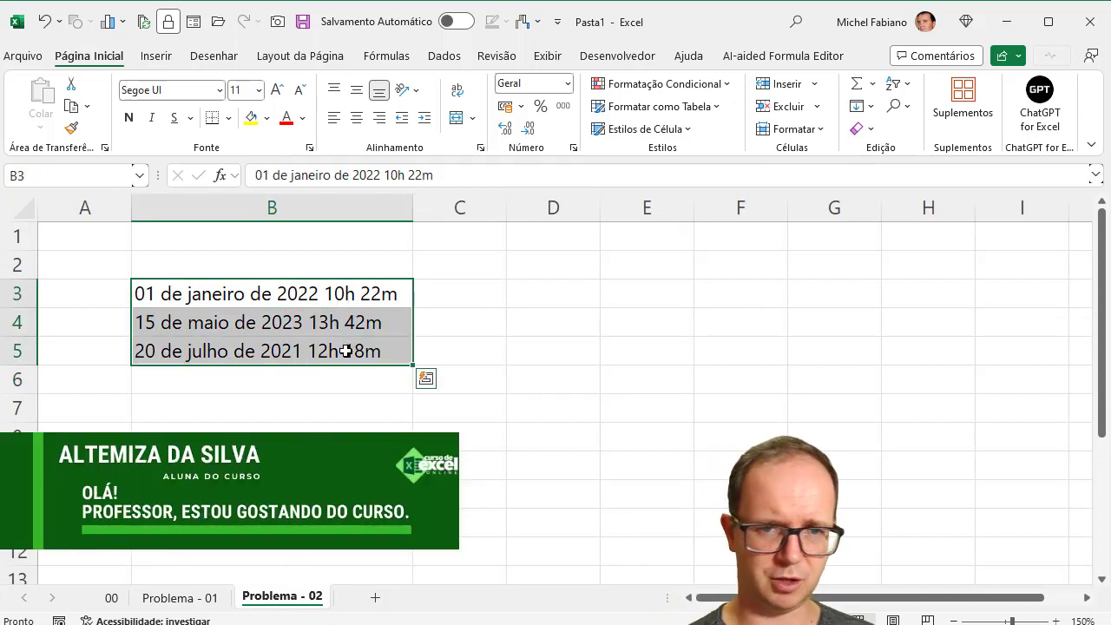
Import B3:B5 into Power Query with De Tabela/Intervalo, leaving headers unchecked
click(438, 59)
click(41, 104)
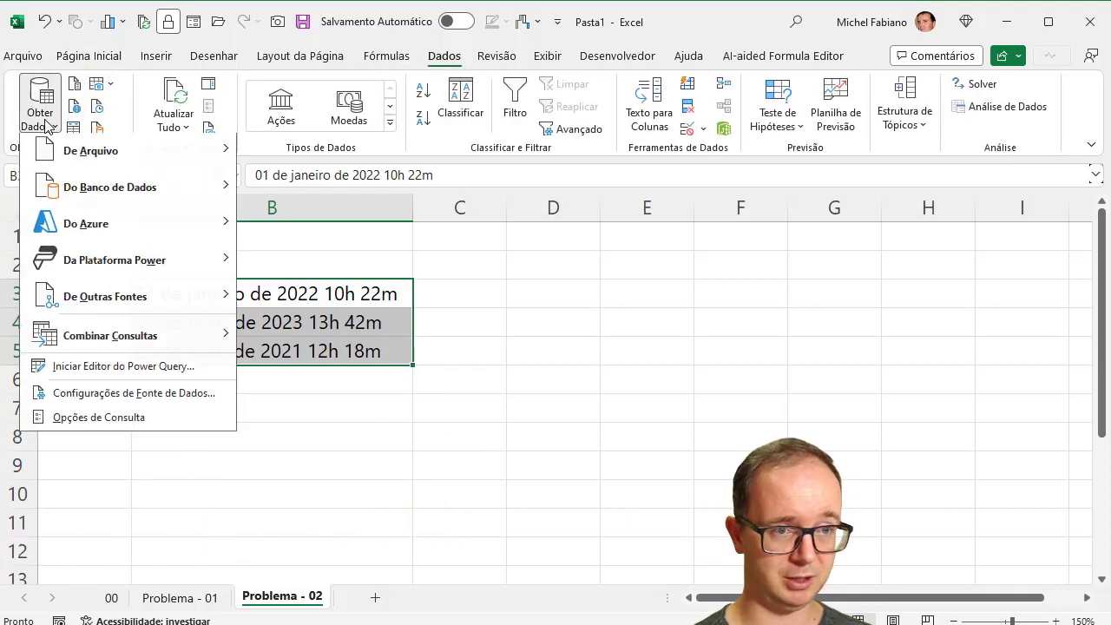
mouse_move(145, 169)
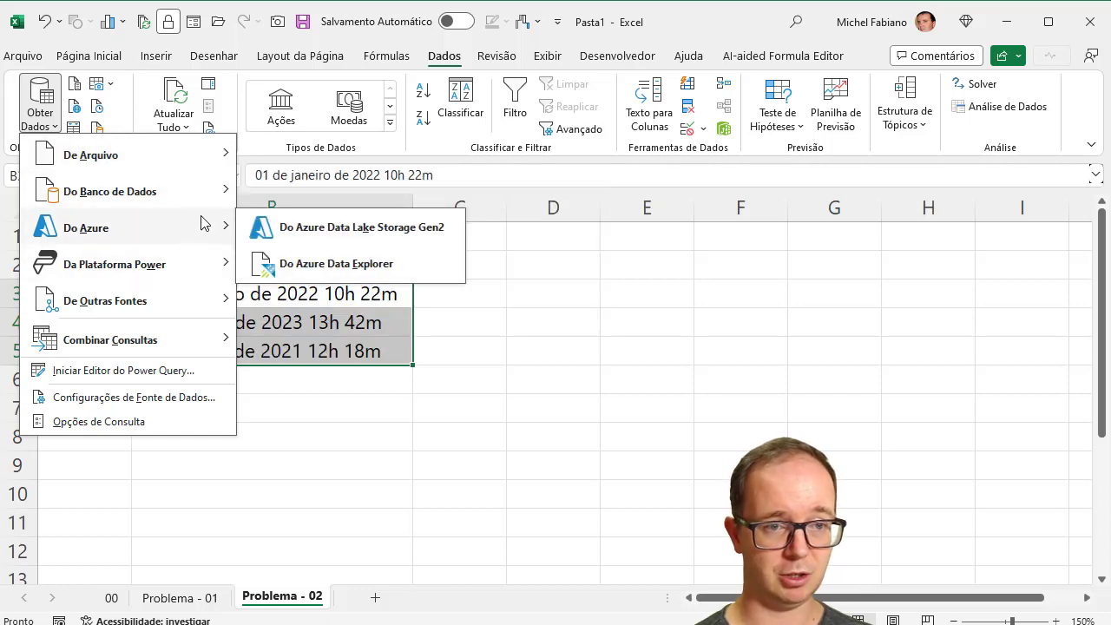
mouse_move(199, 316)
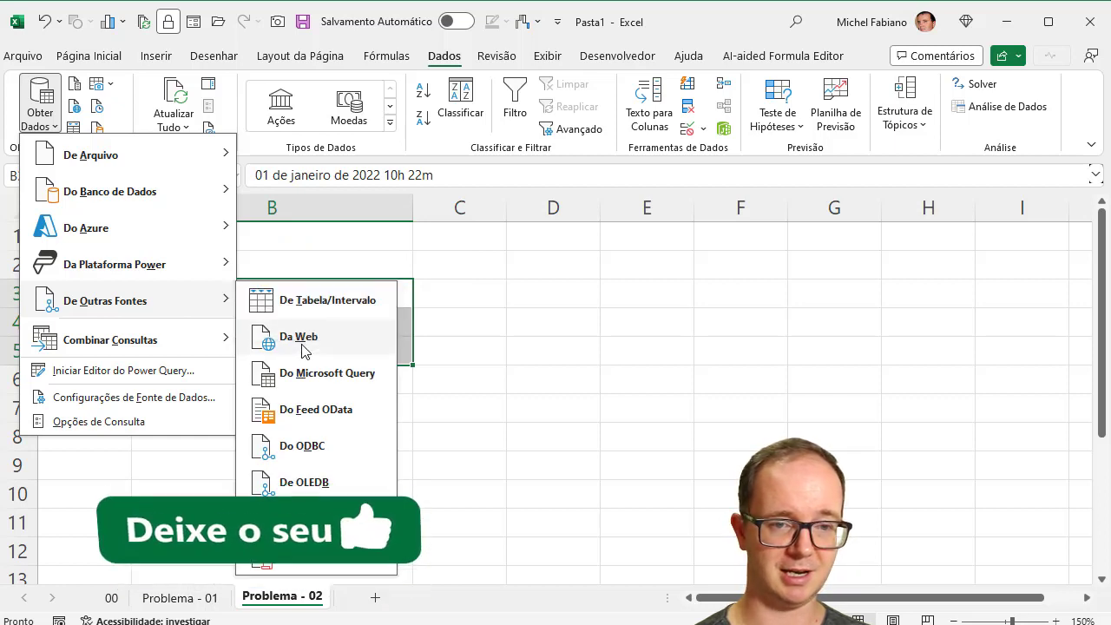
click(368, 301)
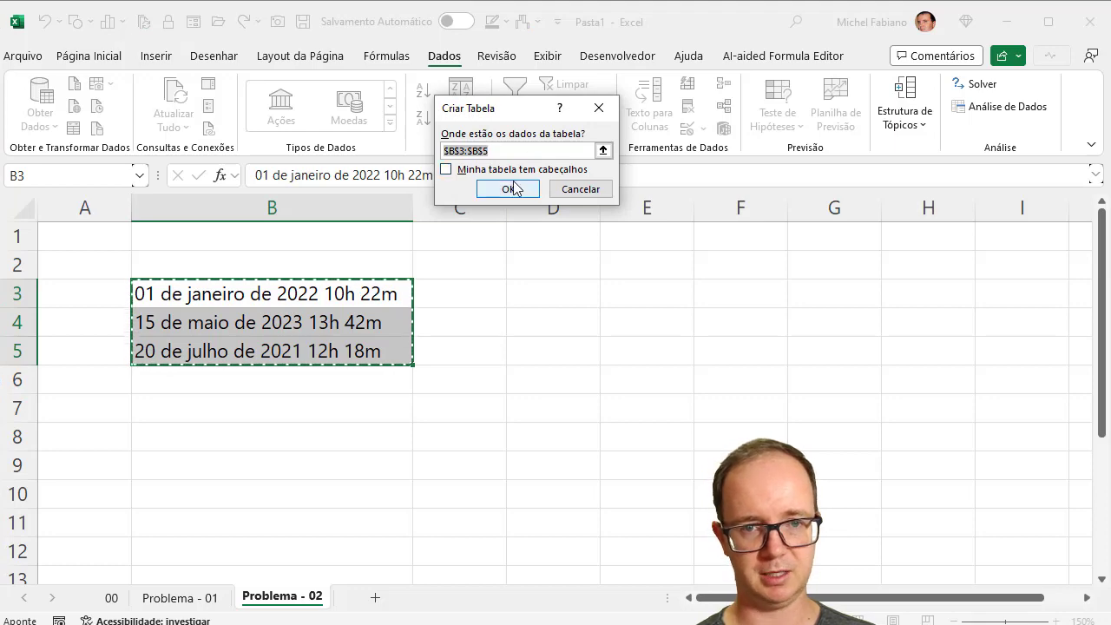
click(512, 187)
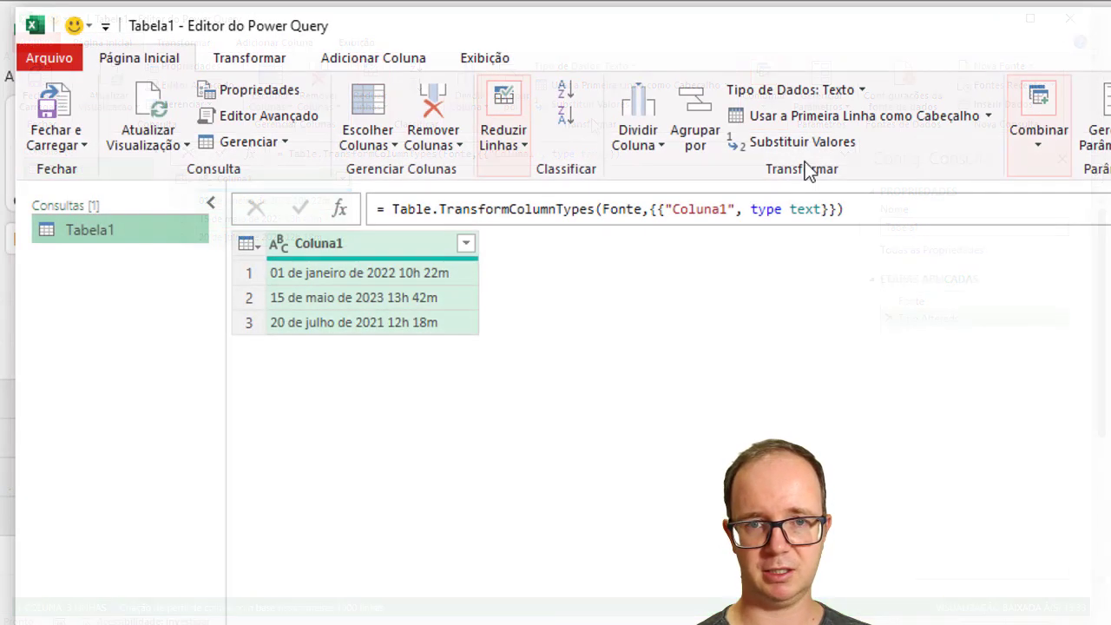
Try converting Coluna1 to Data/hora, then delete the error-producing Tipo Alterado step
click(865, 92)
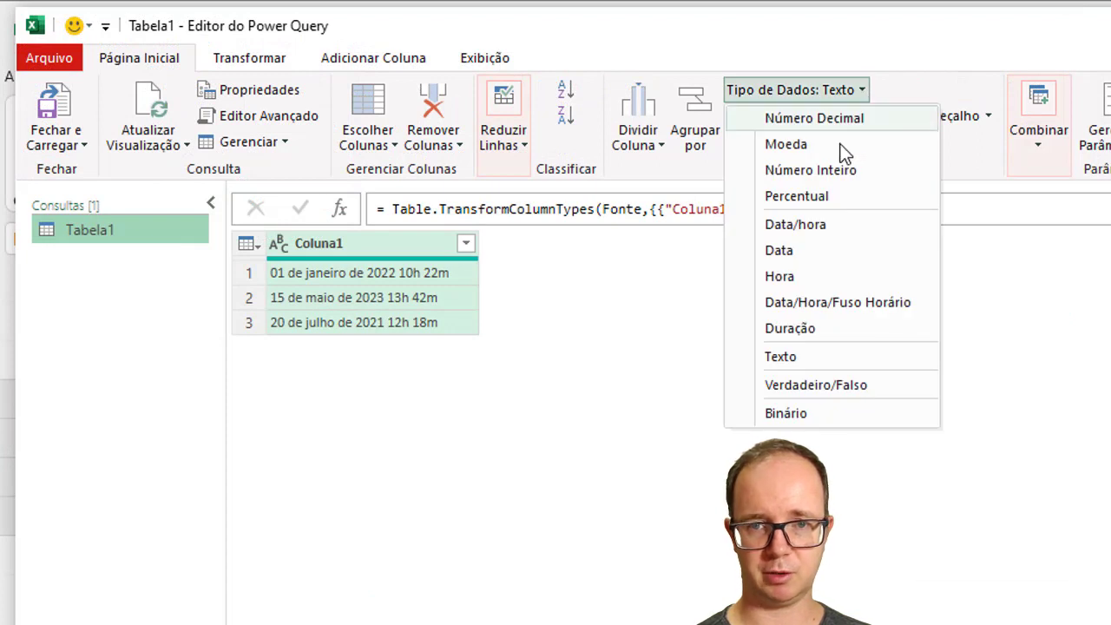
click(804, 227)
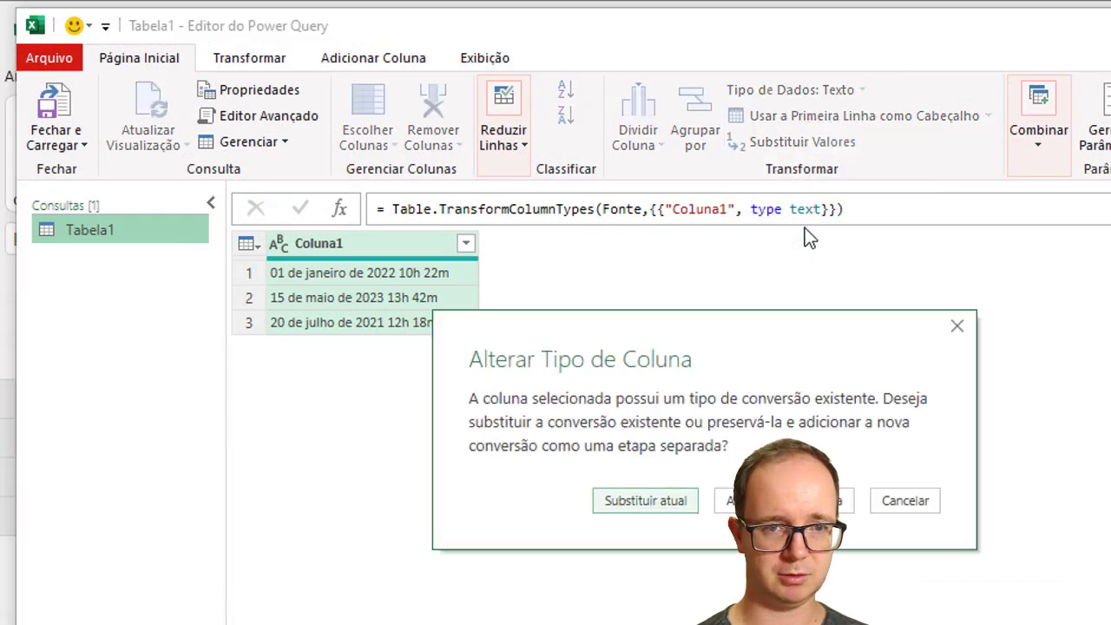
click(674, 494)
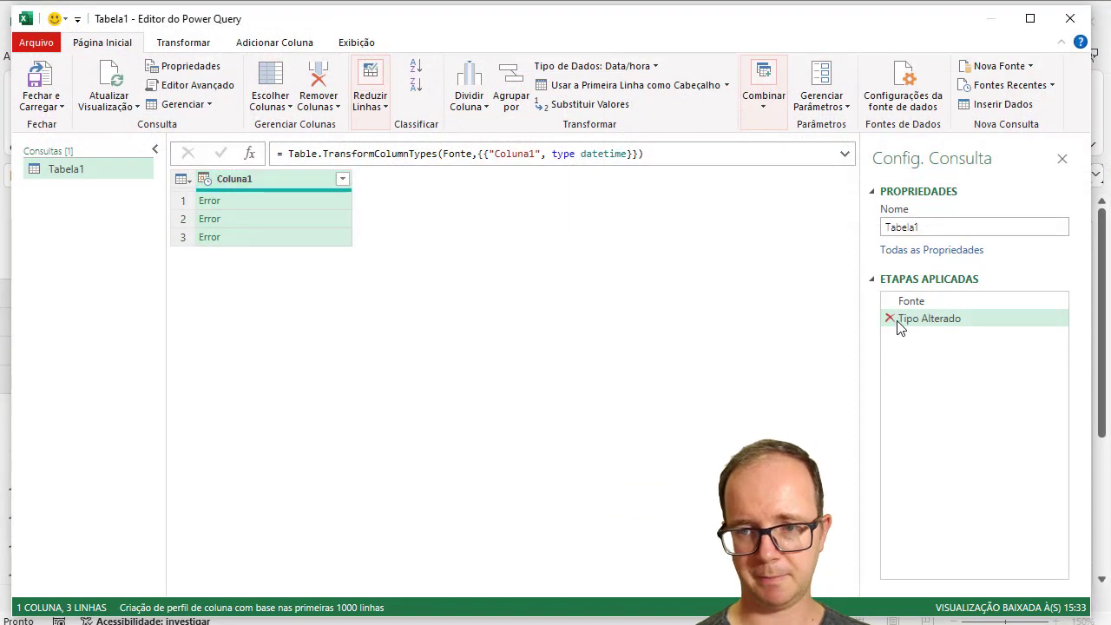
click(890, 319)
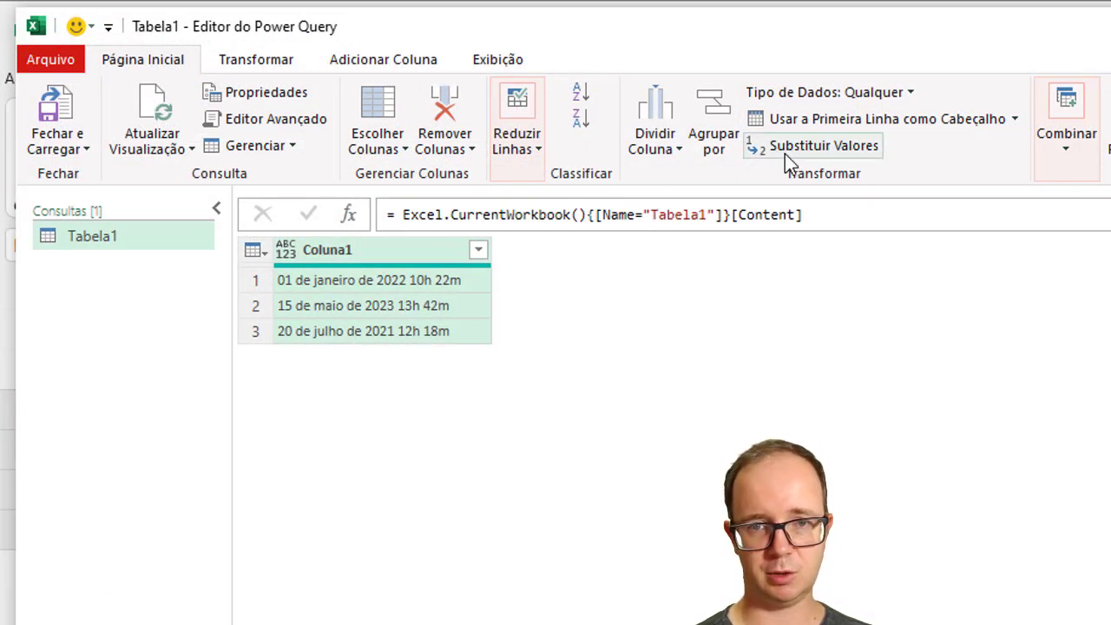
click(813, 150)
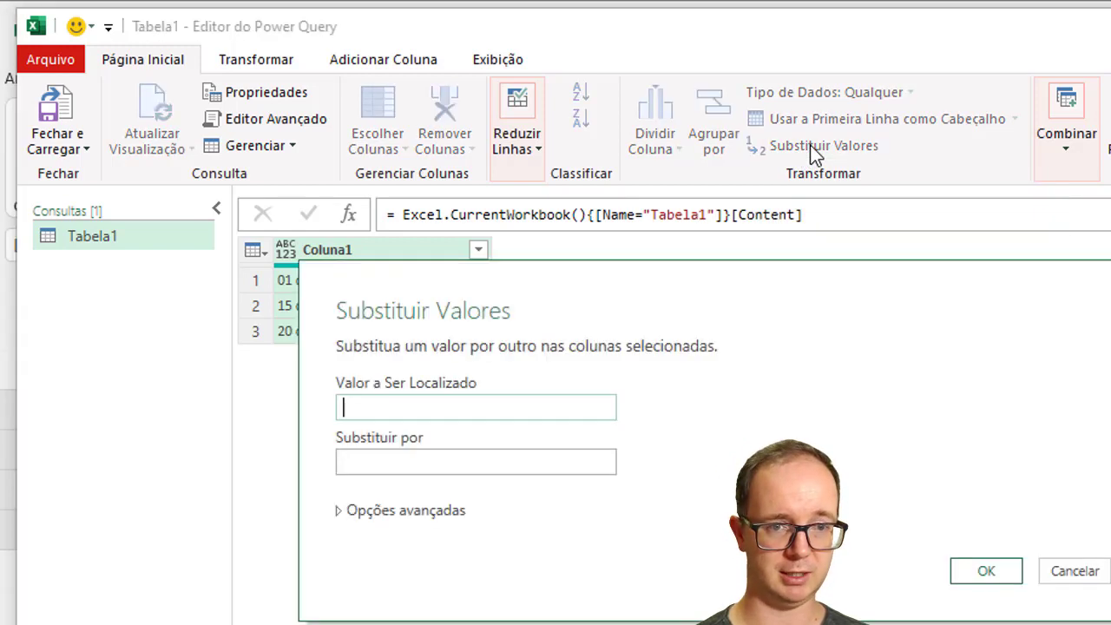
text(h)
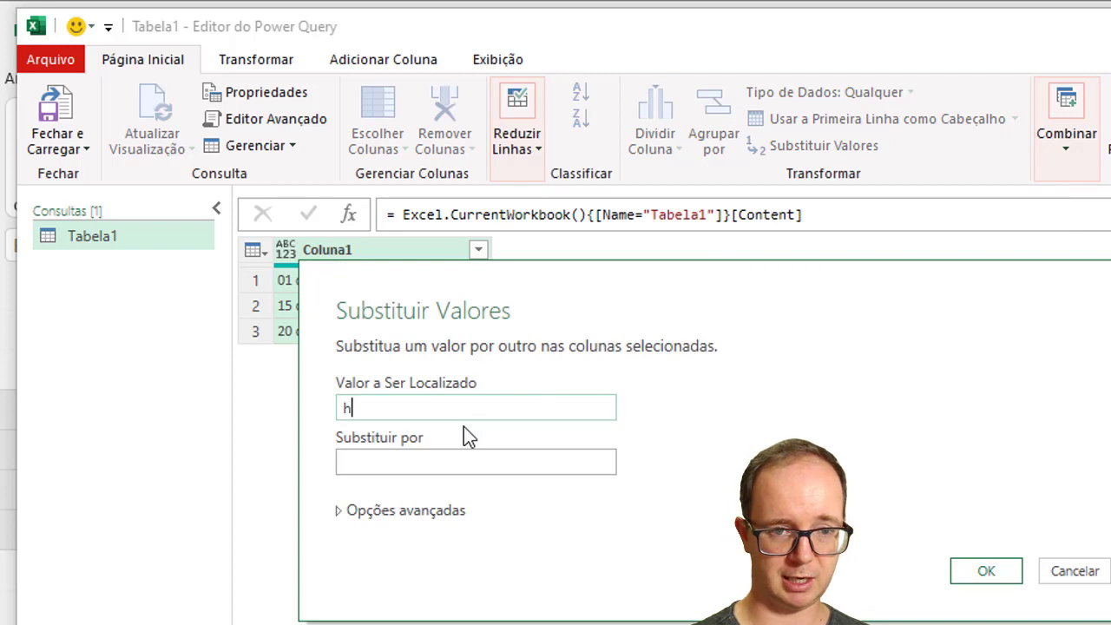
click(404, 465)
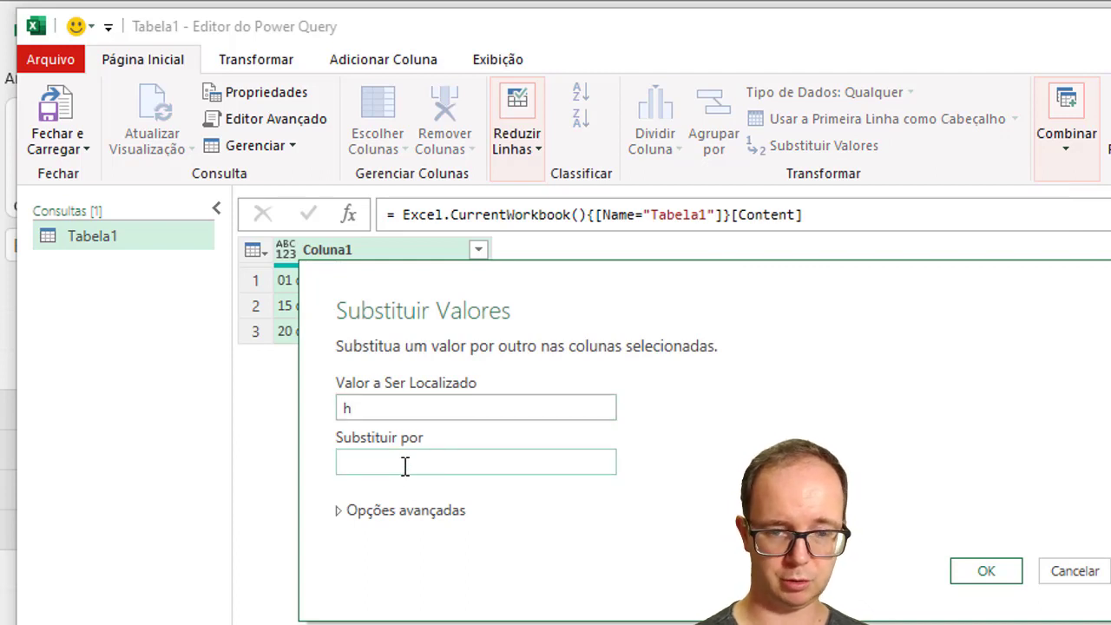
text(:)
click(987, 570)
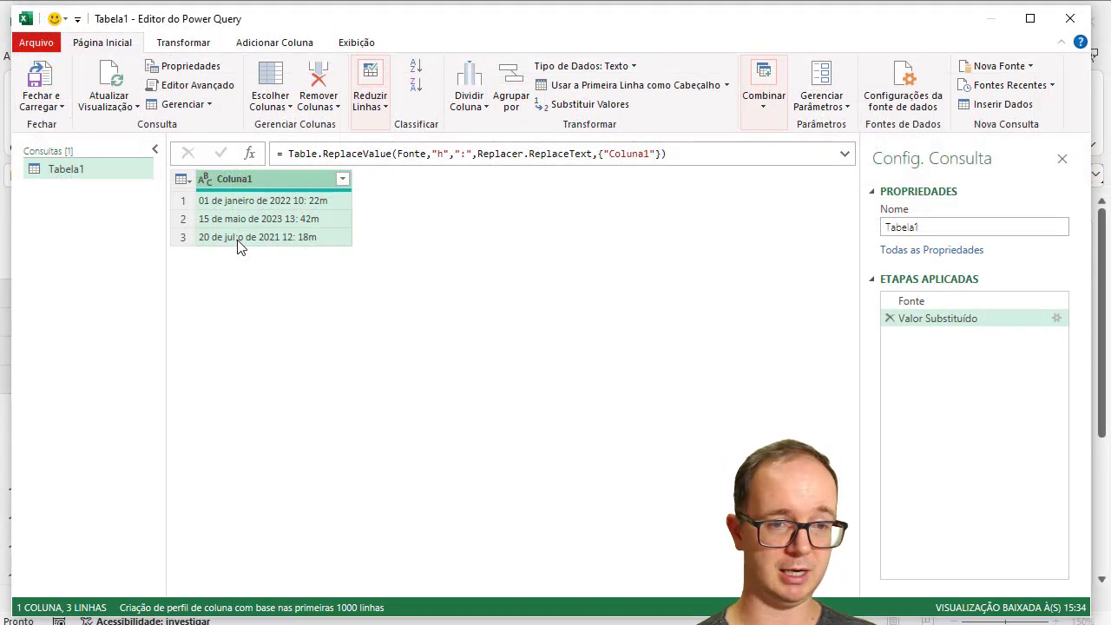
click(889, 320)
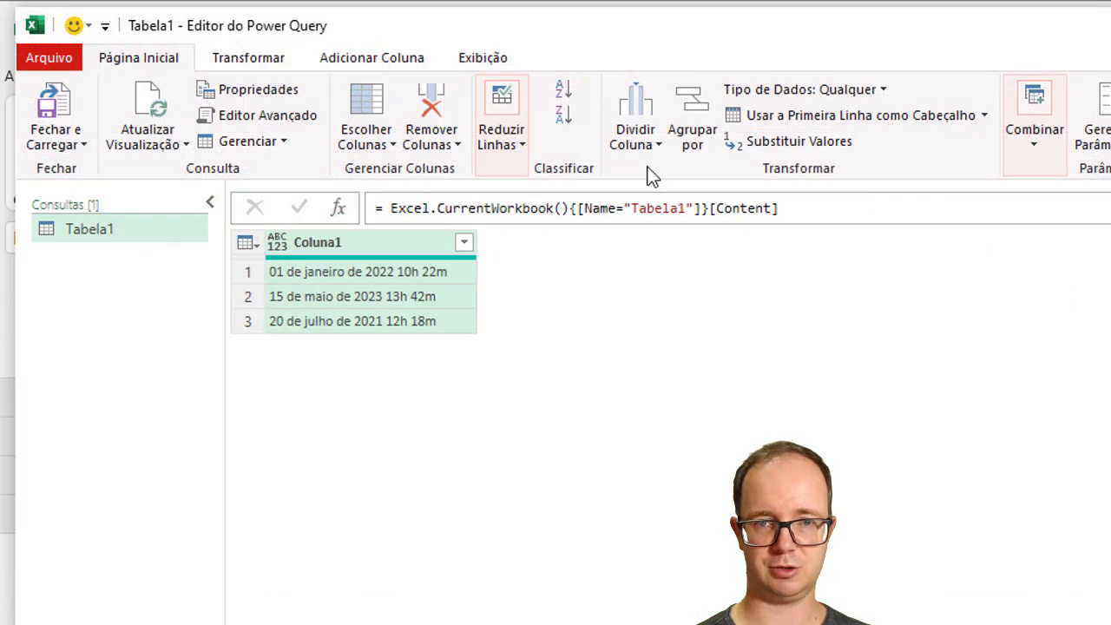
Replace 'h ' with ':' in Coluna1 so times read like 10:22m
click(799, 141)
text(h)
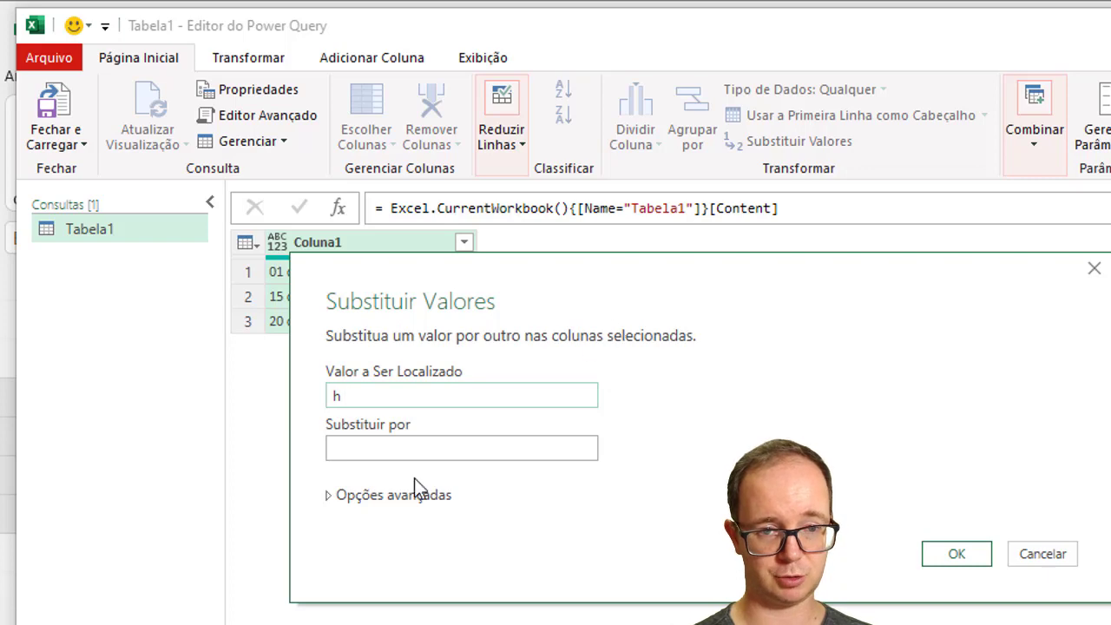
click(934, 552)
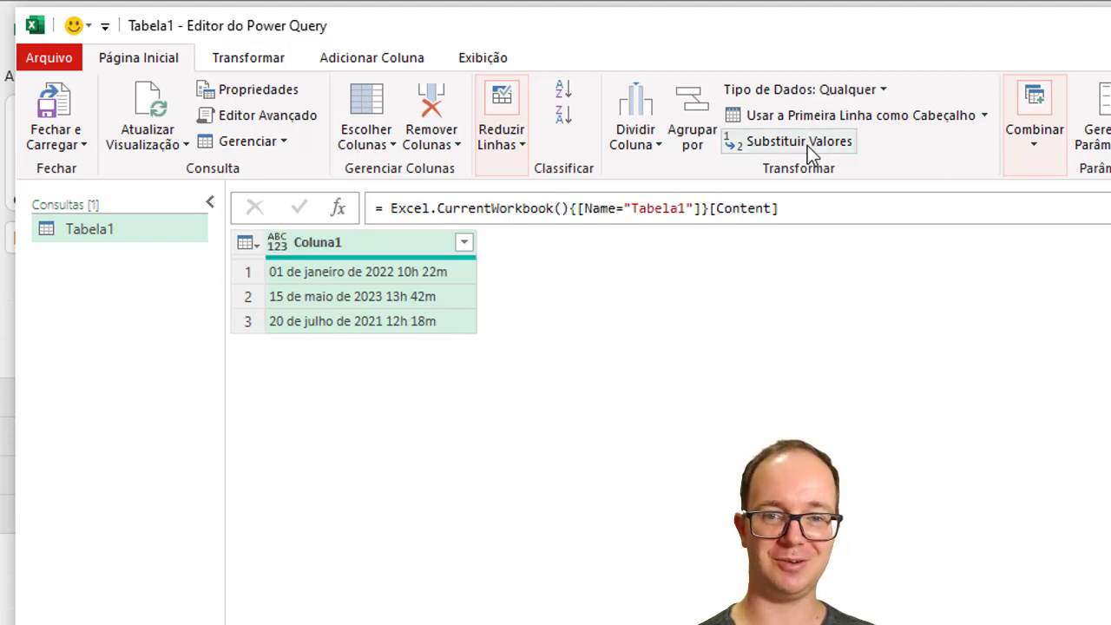
click(807, 146)
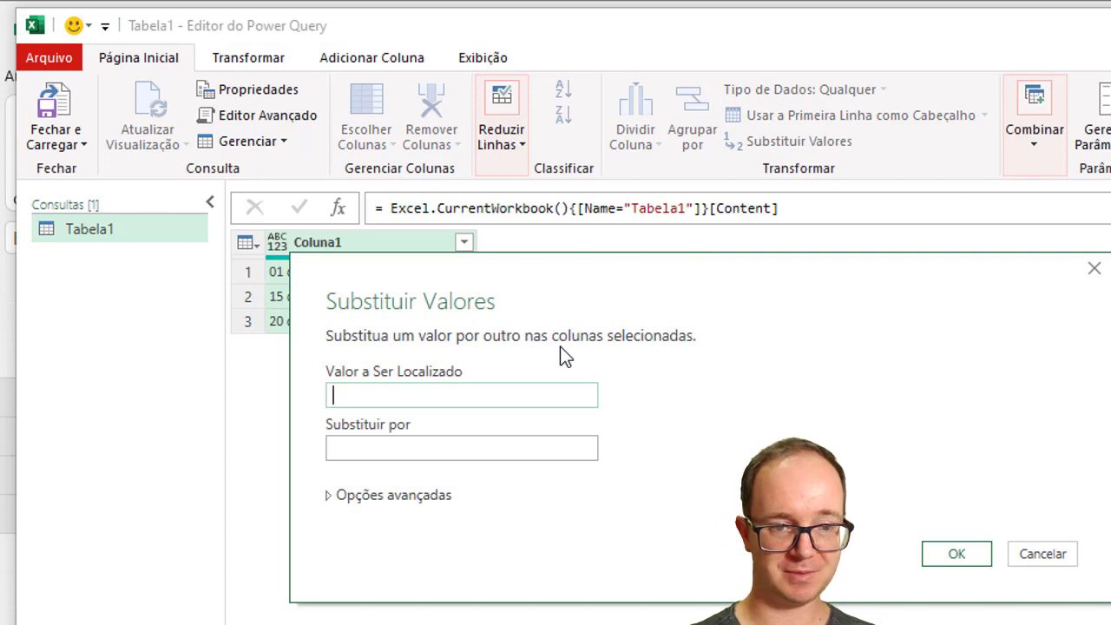
text(h)
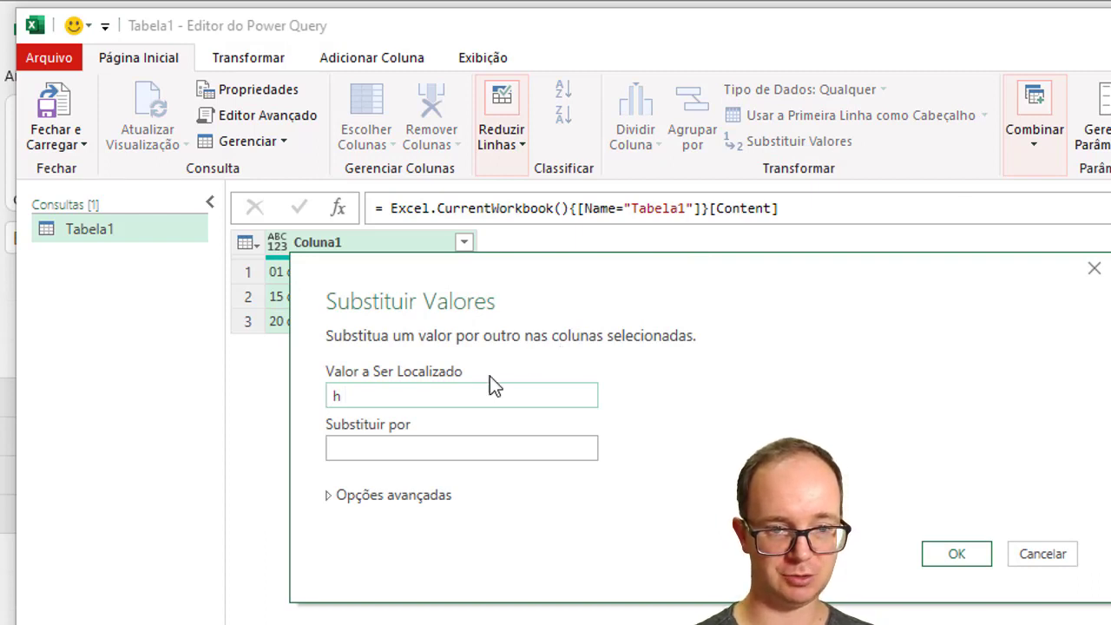
click(367, 451)
text(:)
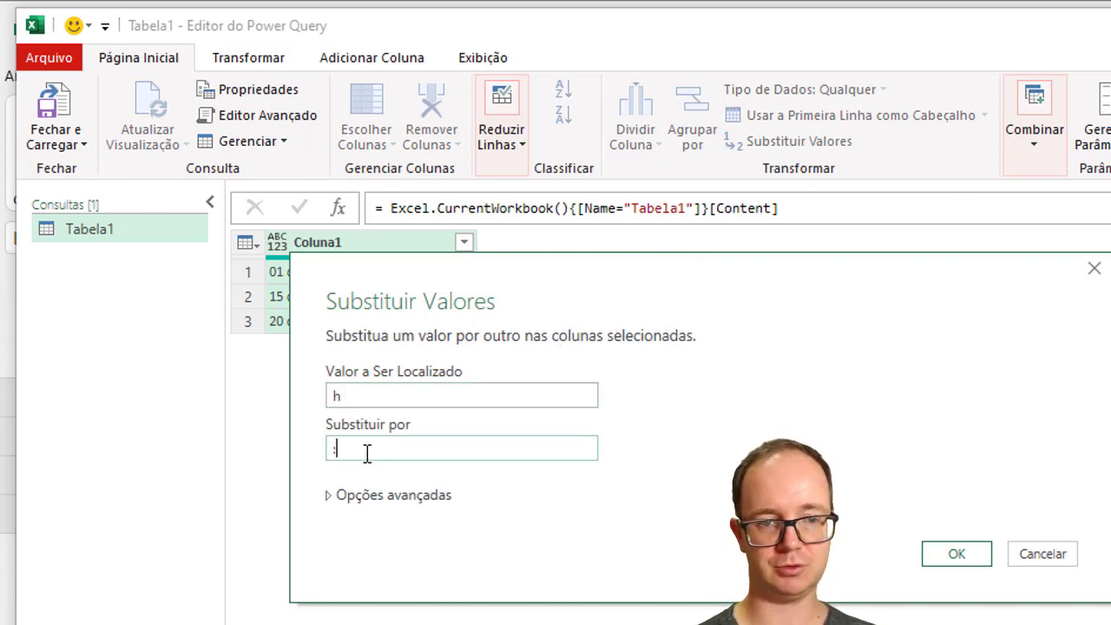
click(962, 562)
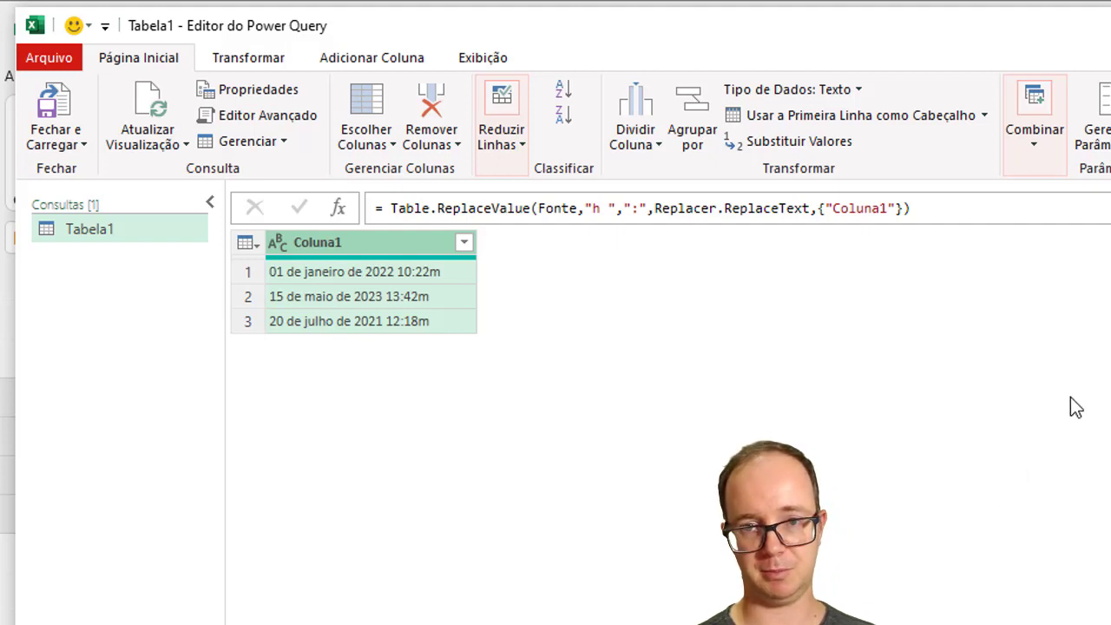
Try converting Coluna1 to a date type, then undo the failed conversion
click(857, 90)
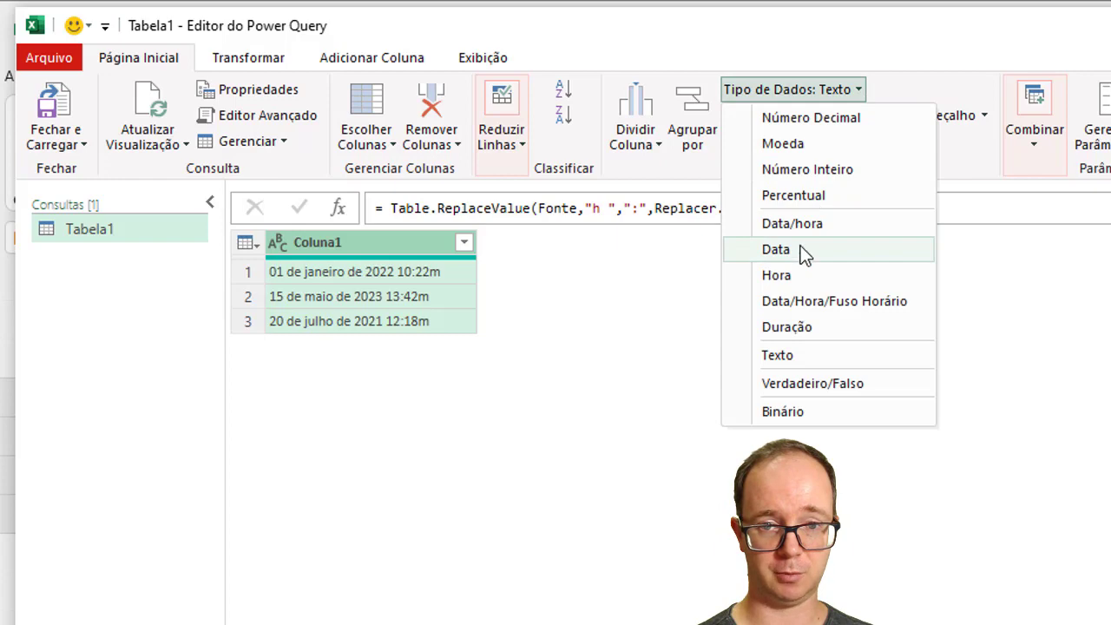
click(802, 224)
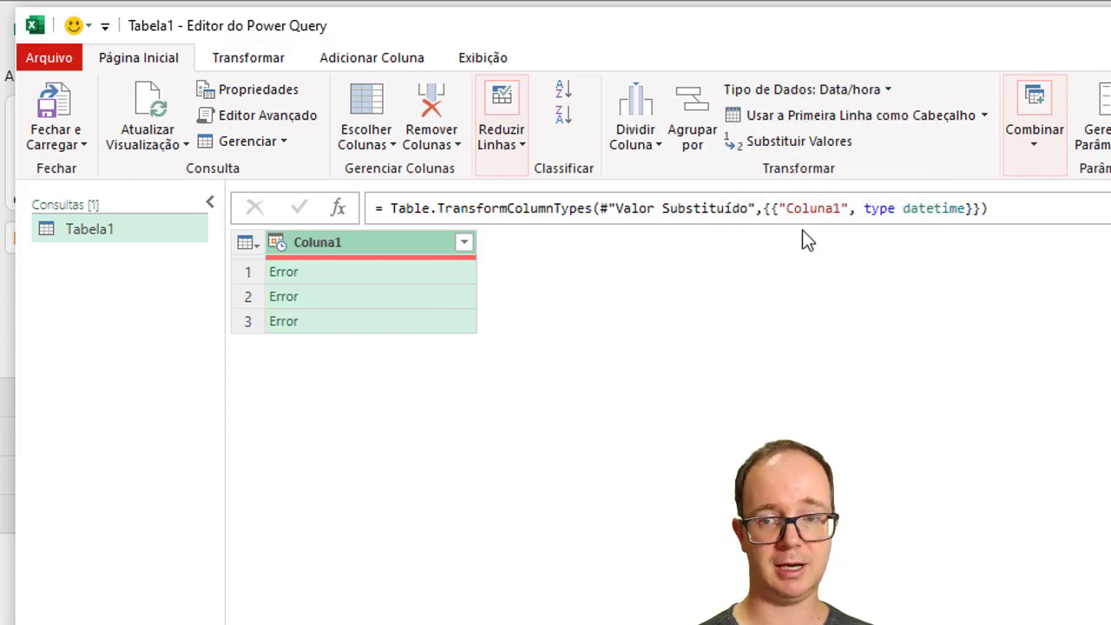
key(Delete)
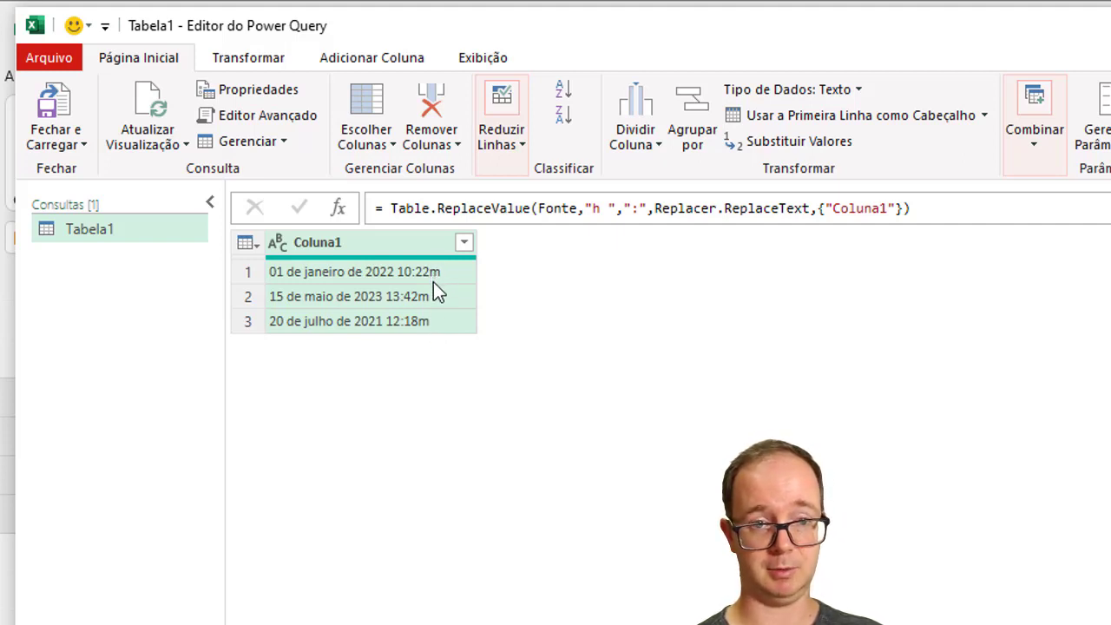
Look at Dividir Coluna por Posições and Coluna Personalizada, closing both without changes
click(646, 147)
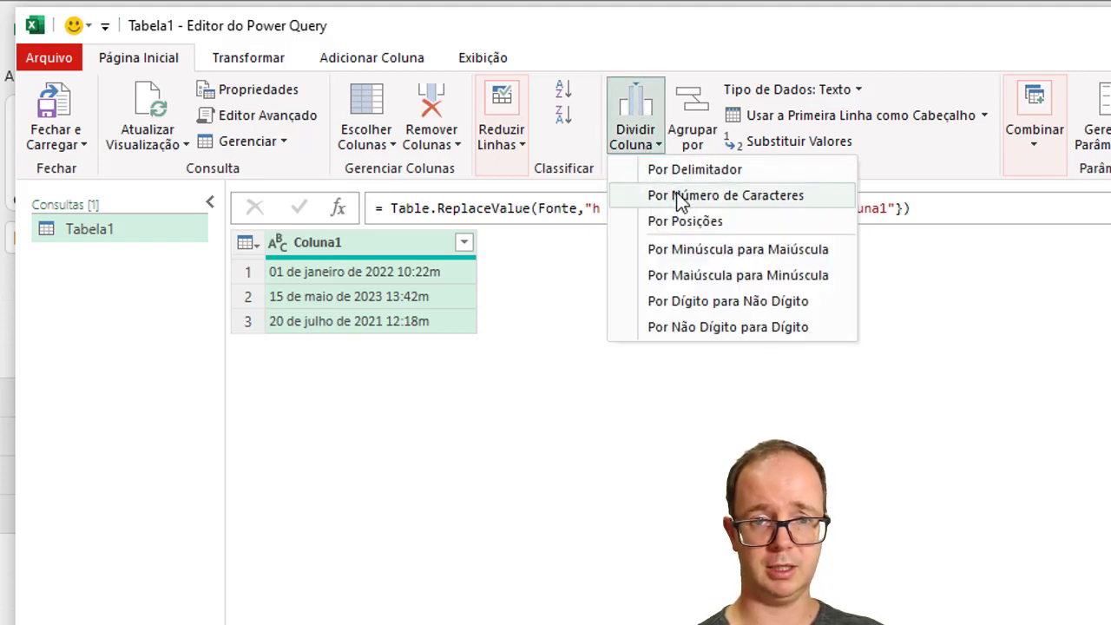
click(696, 220)
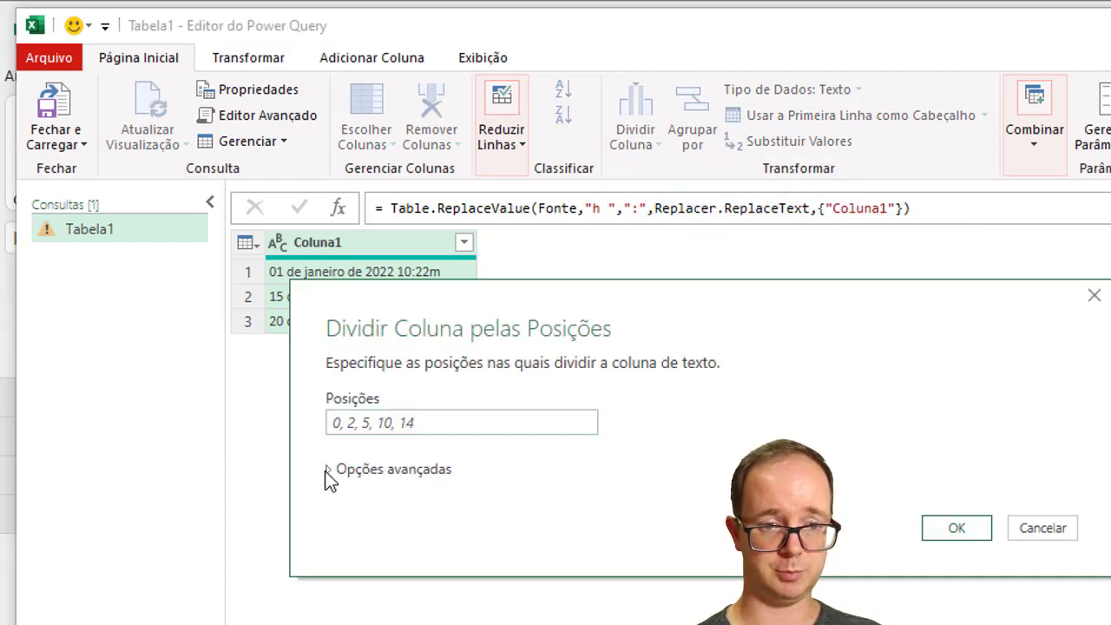
click(329, 473)
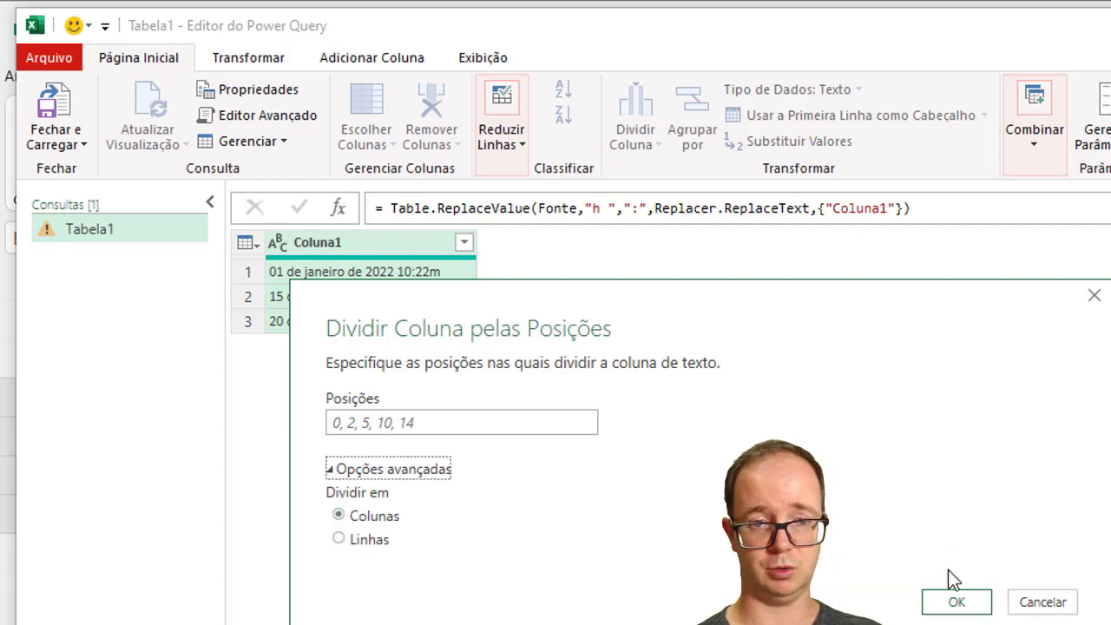
click(1035, 601)
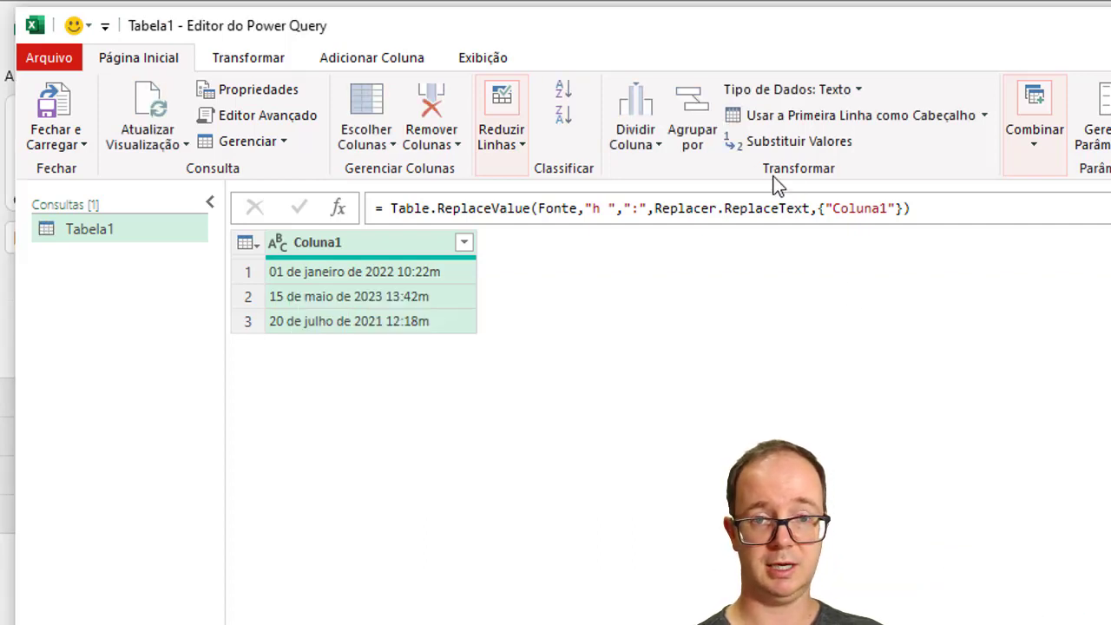
click(658, 144)
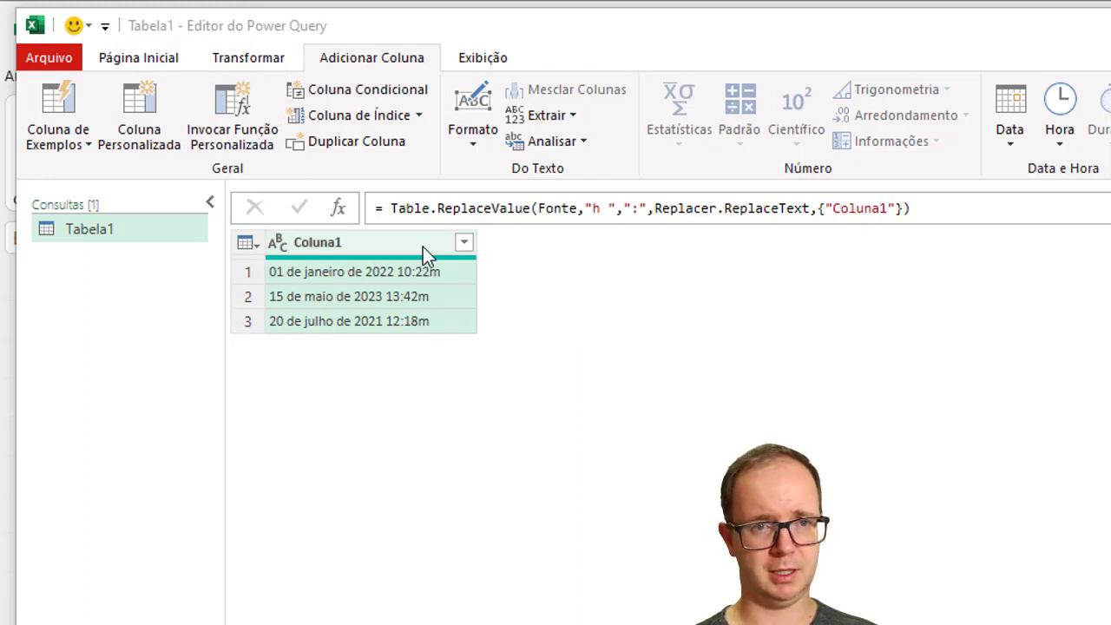
click(154, 113)
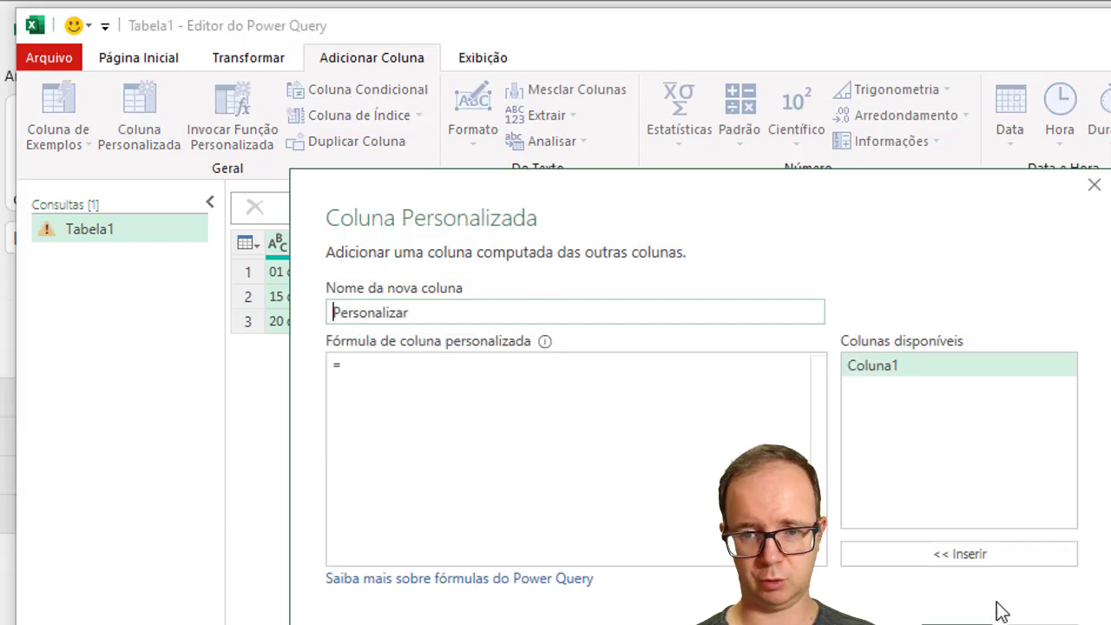
key(Escape)
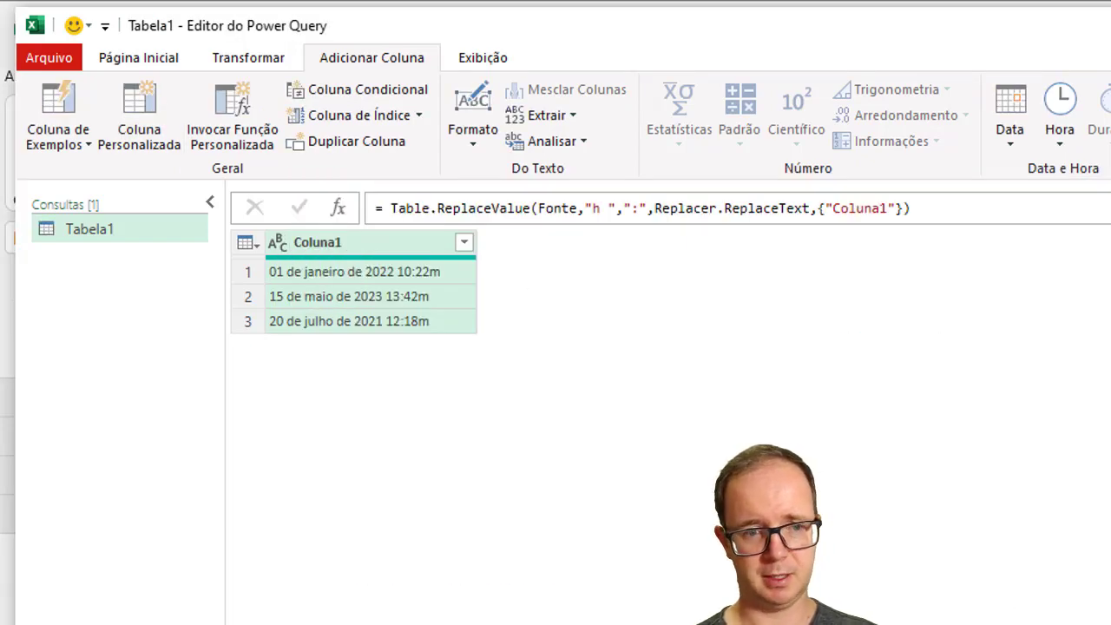
Add a Coluna de Exemplos with example '01 de janeiro de 2022' to extract the date text
click(58, 104)
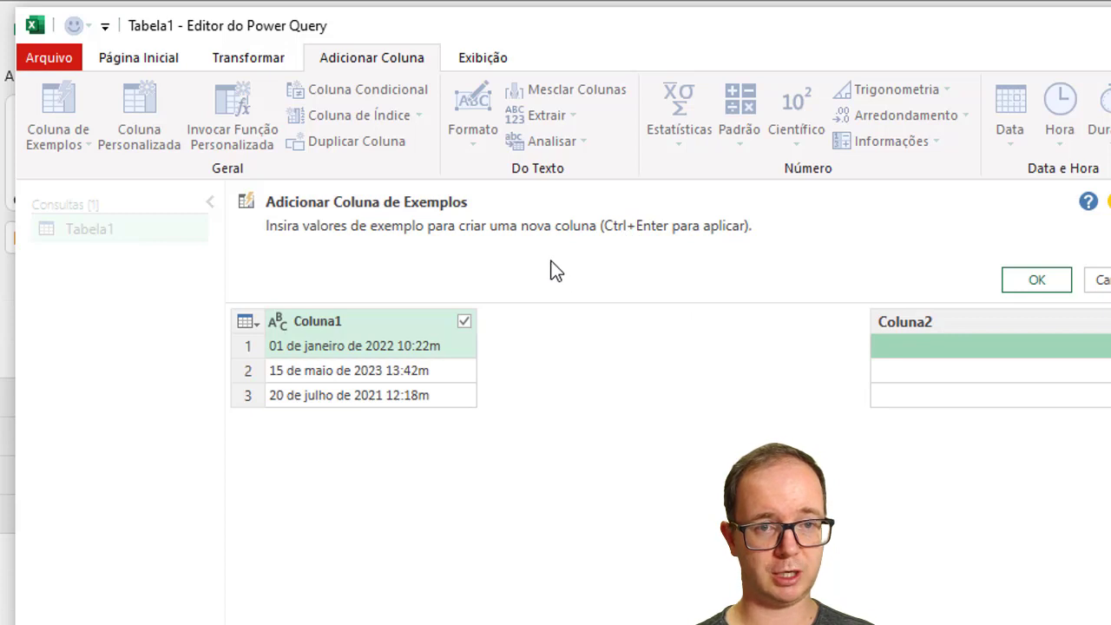
click(891, 344)
text(91)
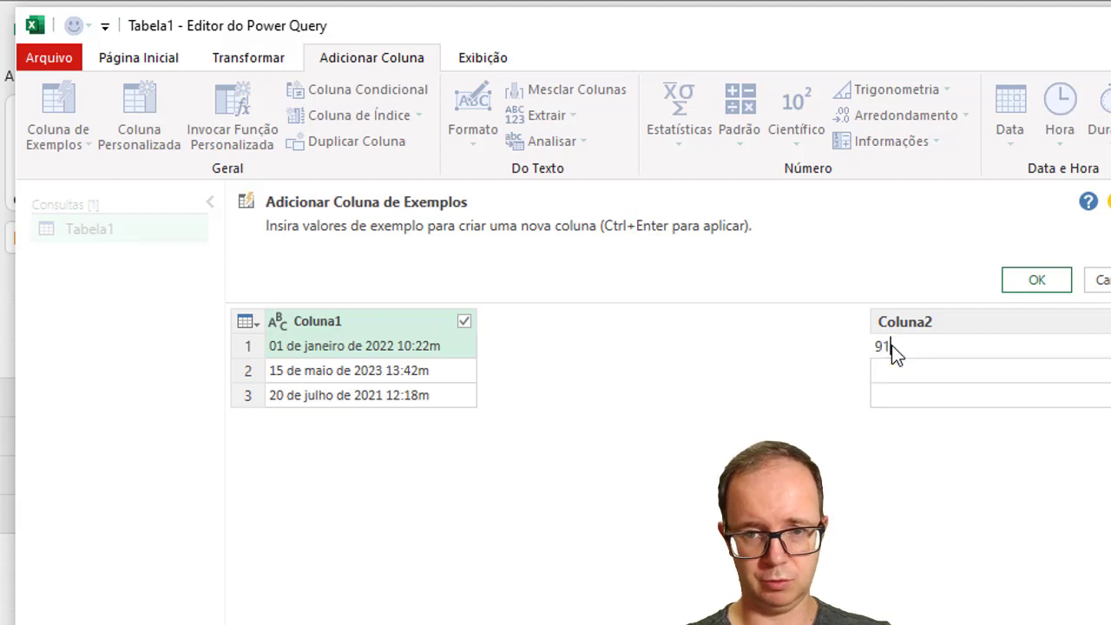
text( de j)
key(BackSpace)
key(BackSpace)
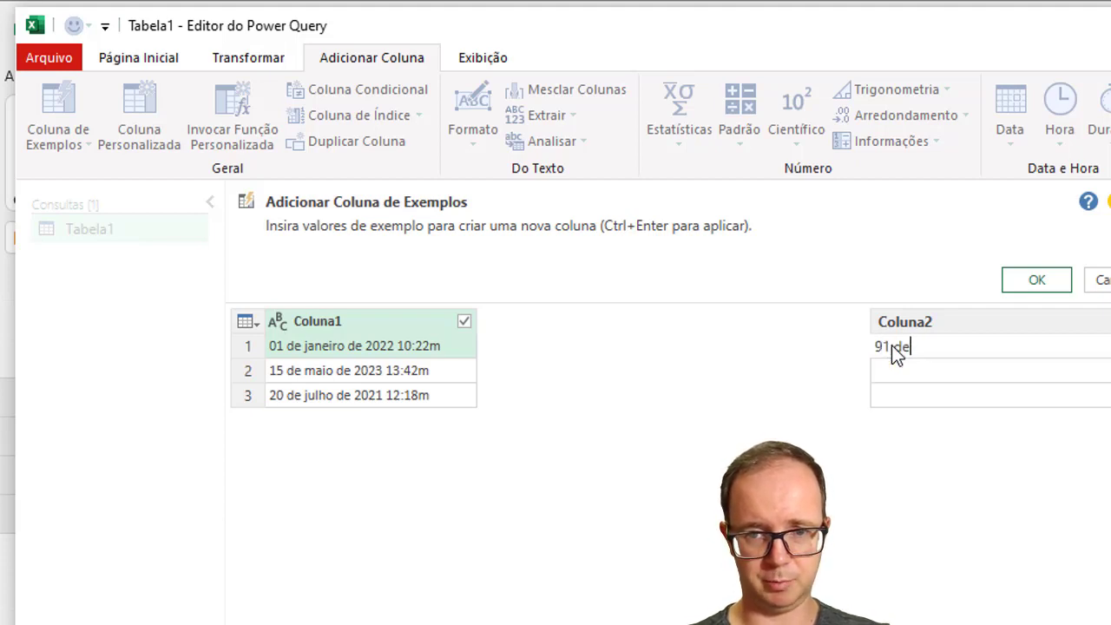
key(BackSpace)
key(BackSpace)
key(BackSpace)
key(BackSpace)
text(01 de)
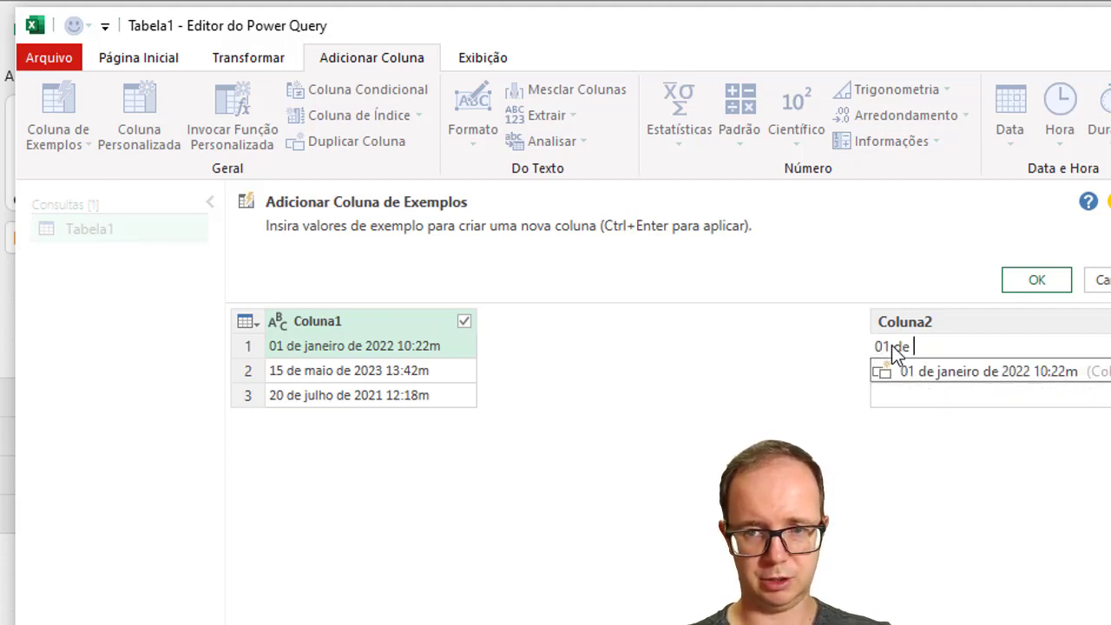
text( janeiro de 20)
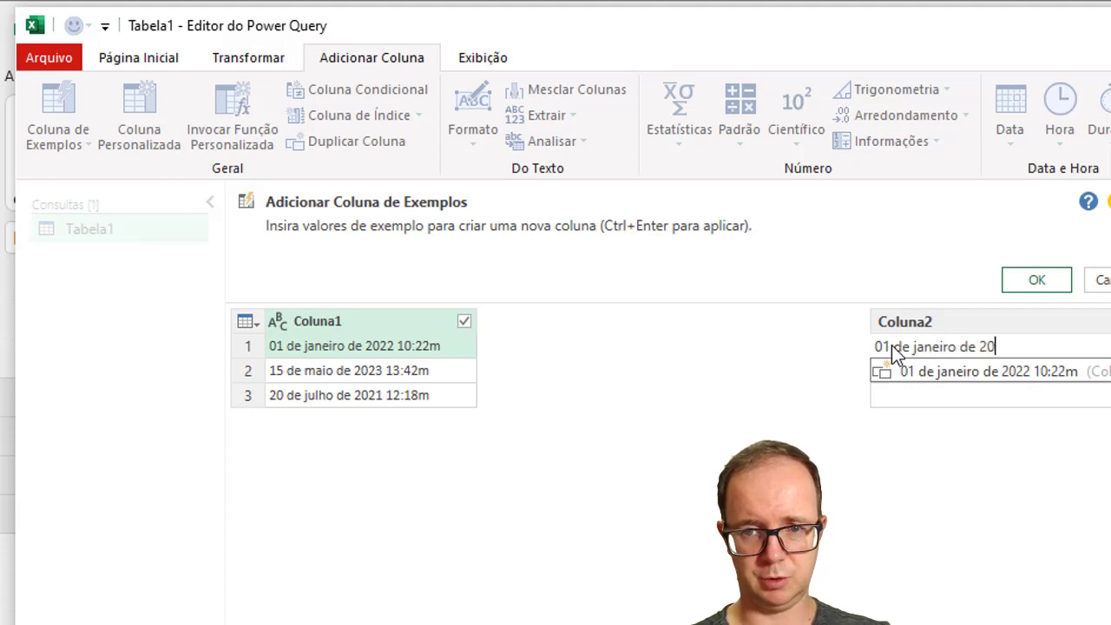
text(22)
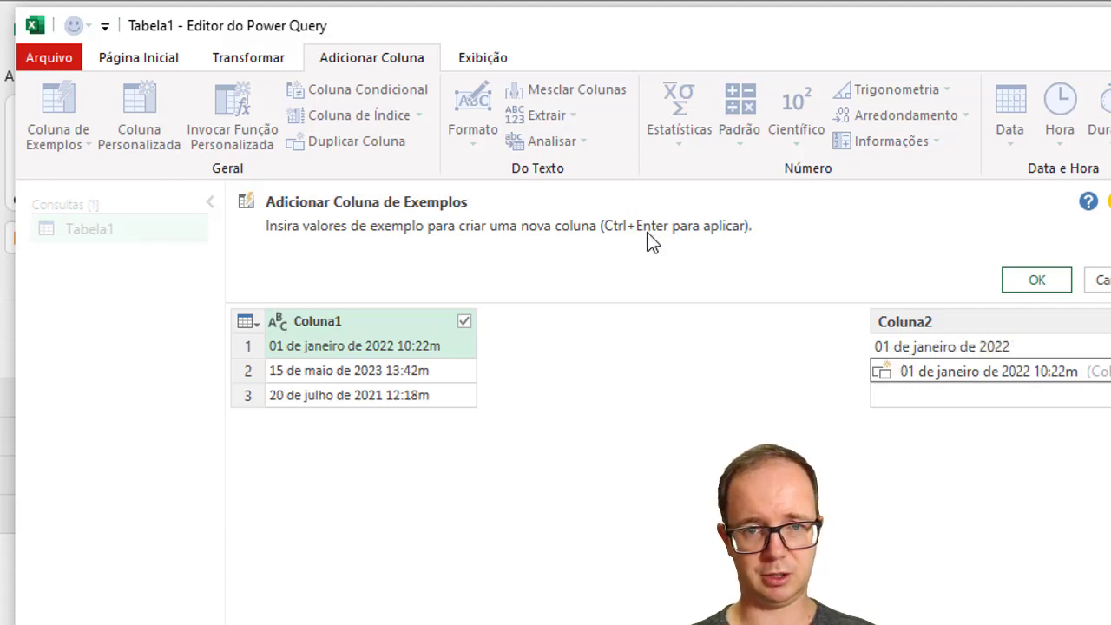
key(Return)
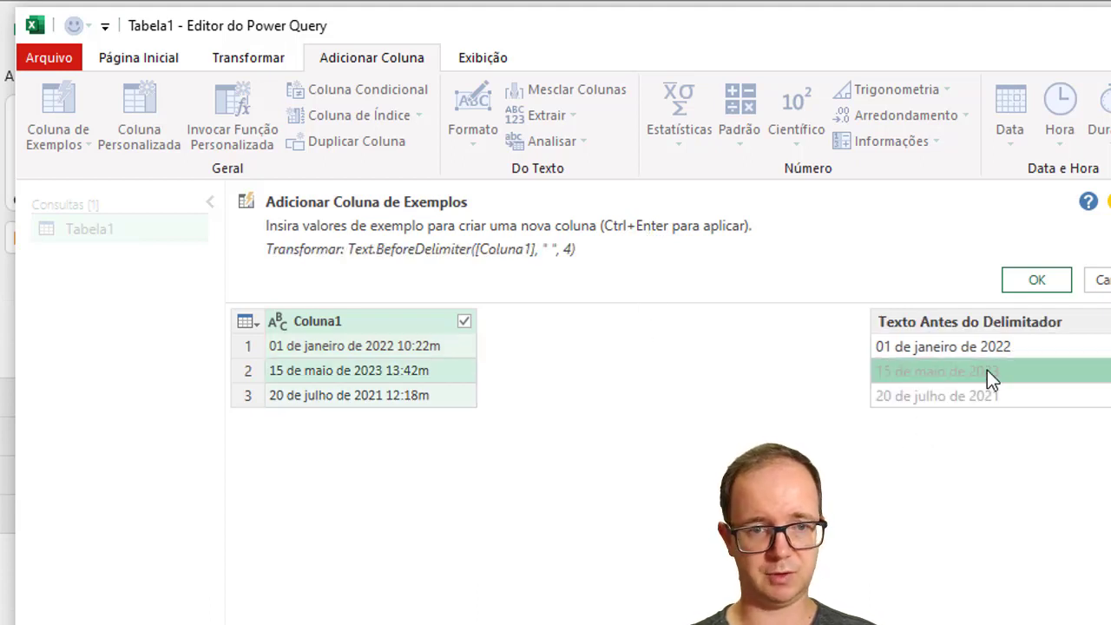
click(1044, 278)
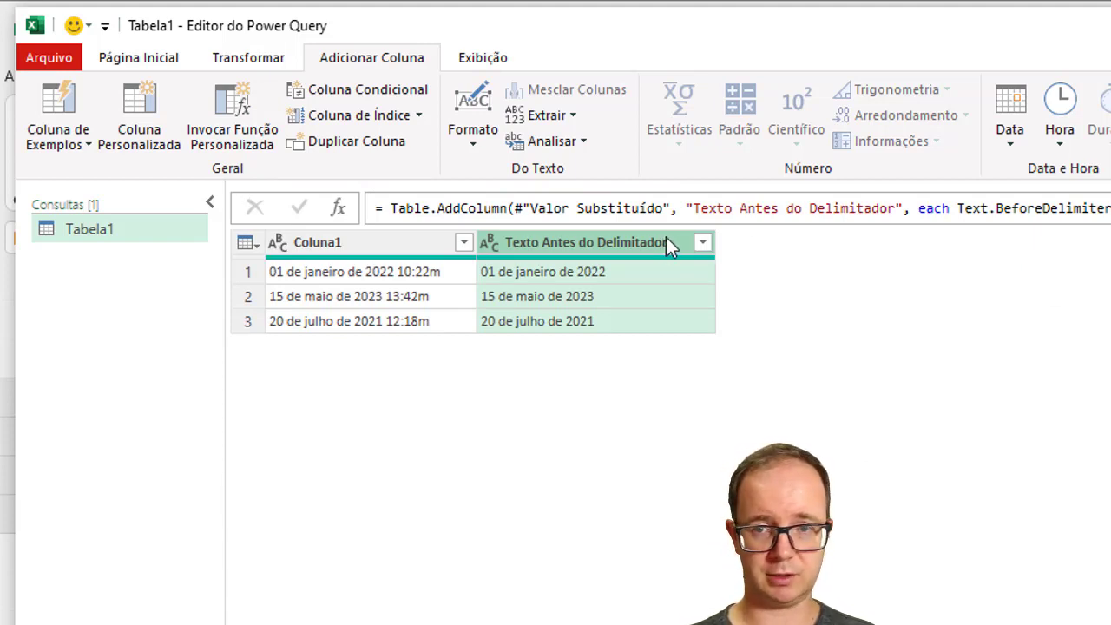
Parse the date text into a date column showing 01/01/2022, 15/05/2023, 20/07/2021
click(1012, 145)
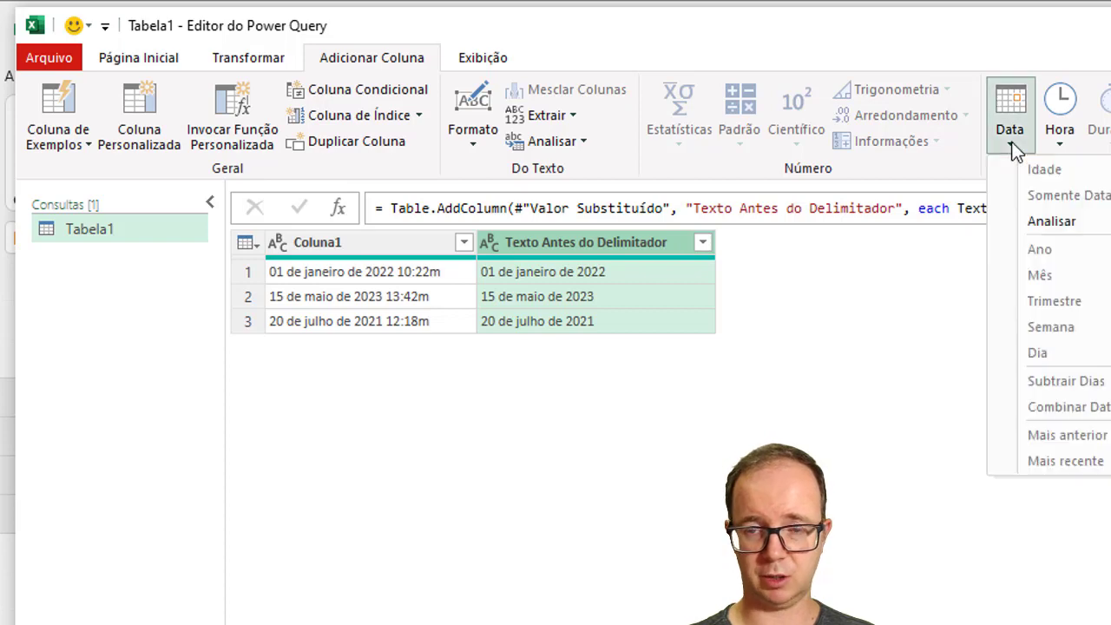
click(1061, 222)
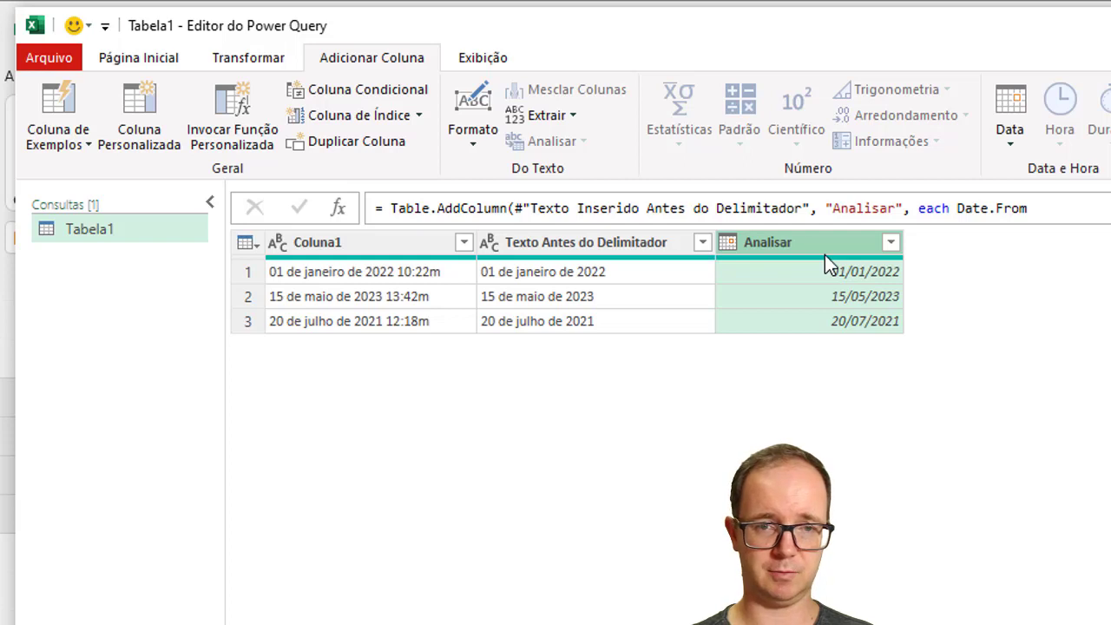
click(402, 248)
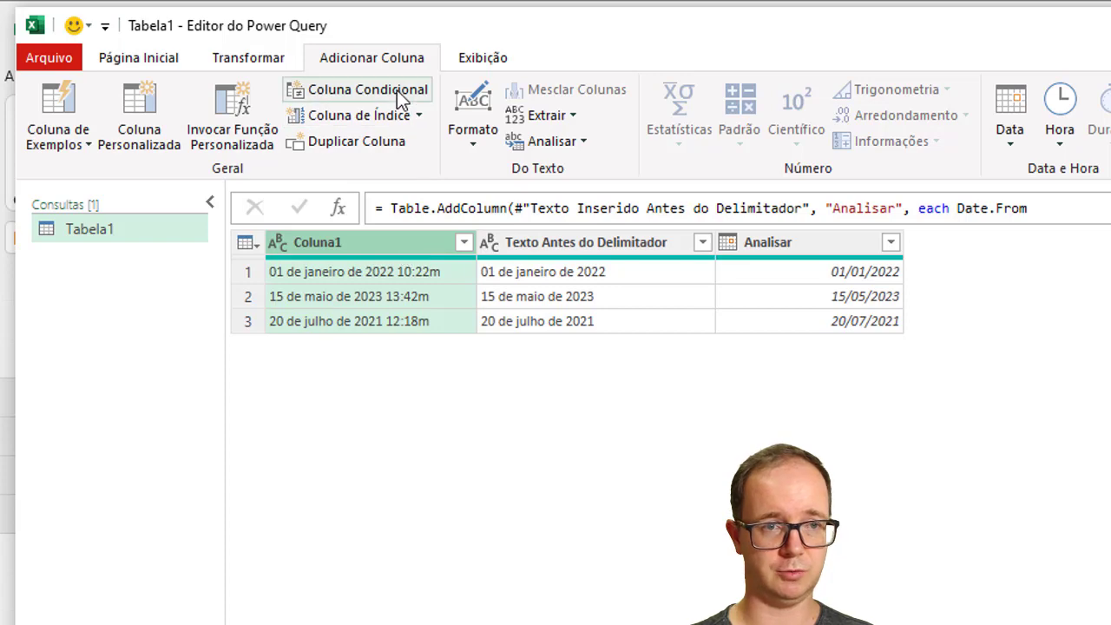
Add an example column '10:22' and parse it into a time column (10:22:00, 13:42:00, 12:18:00)
click(58, 97)
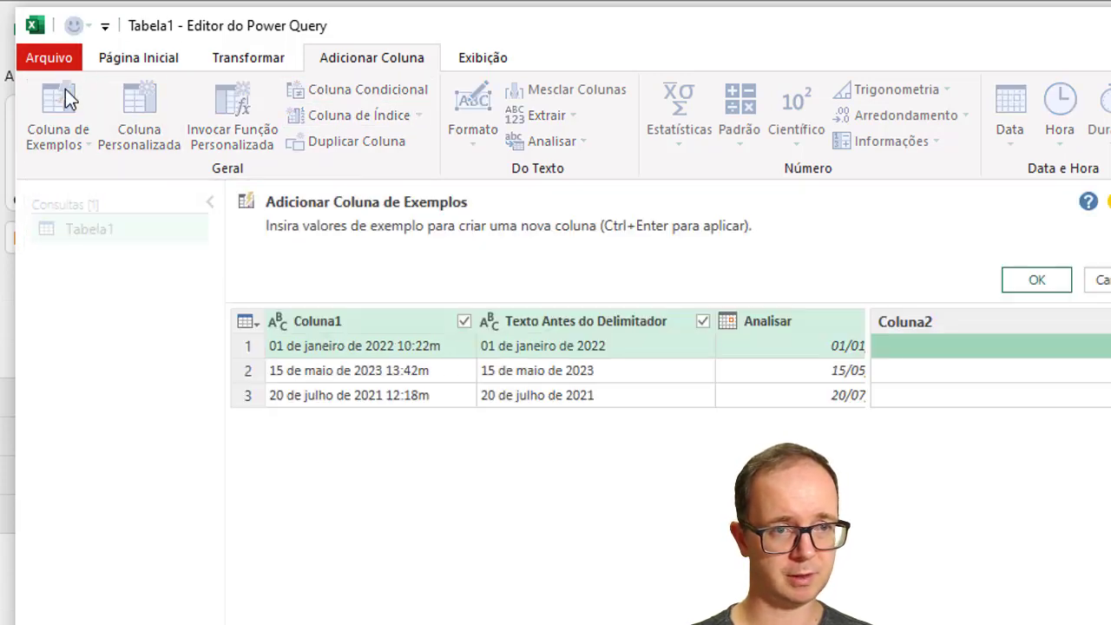
click(964, 352)
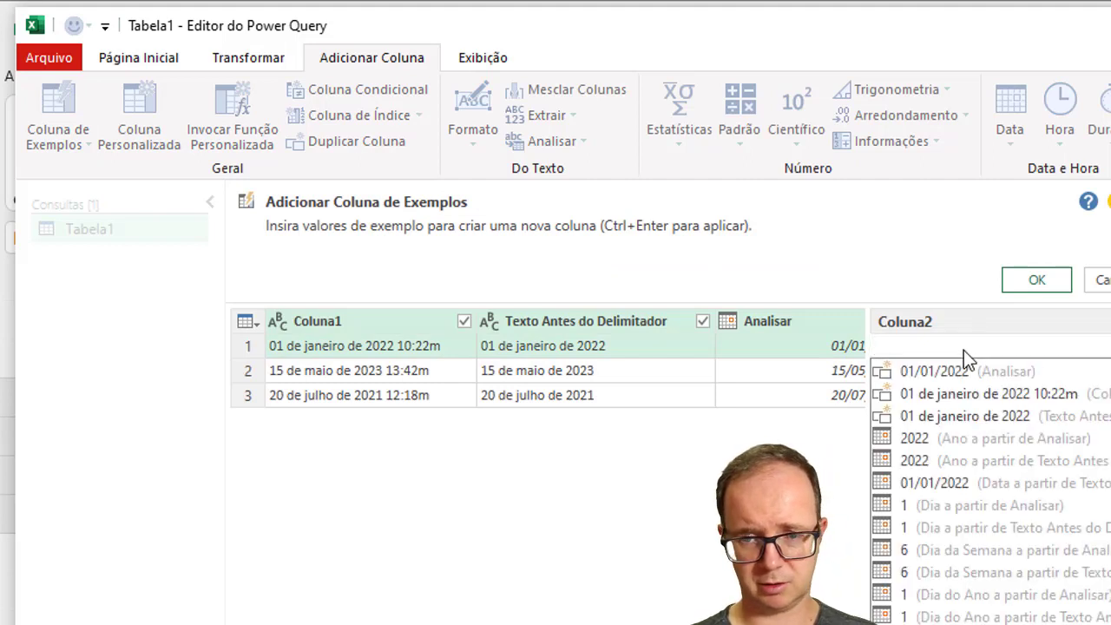
text(10:2)
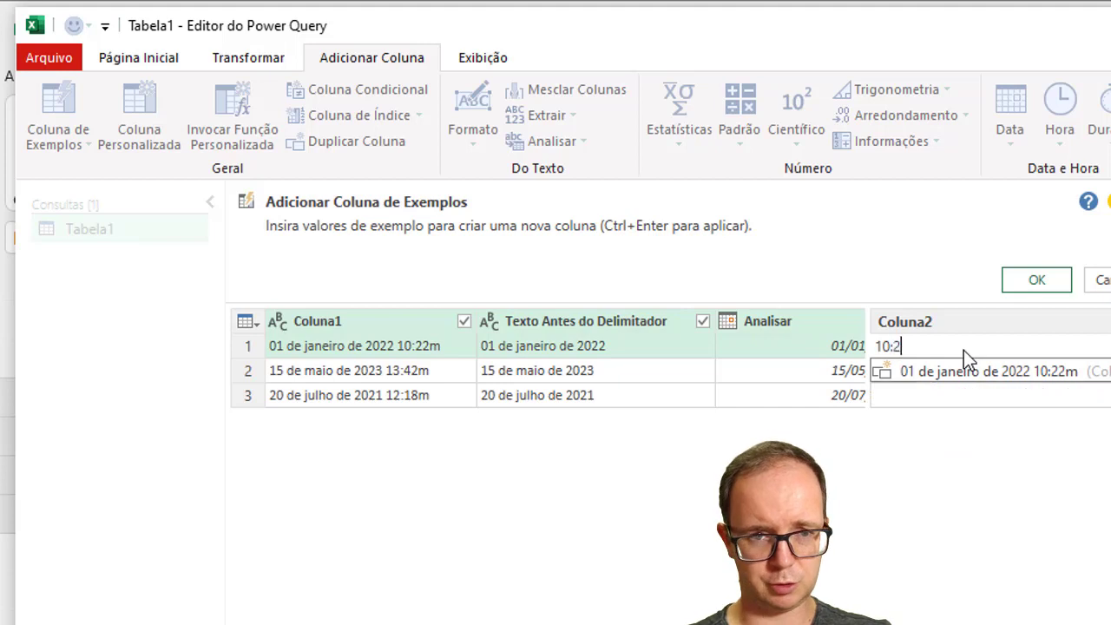
text(2)
key(Return)
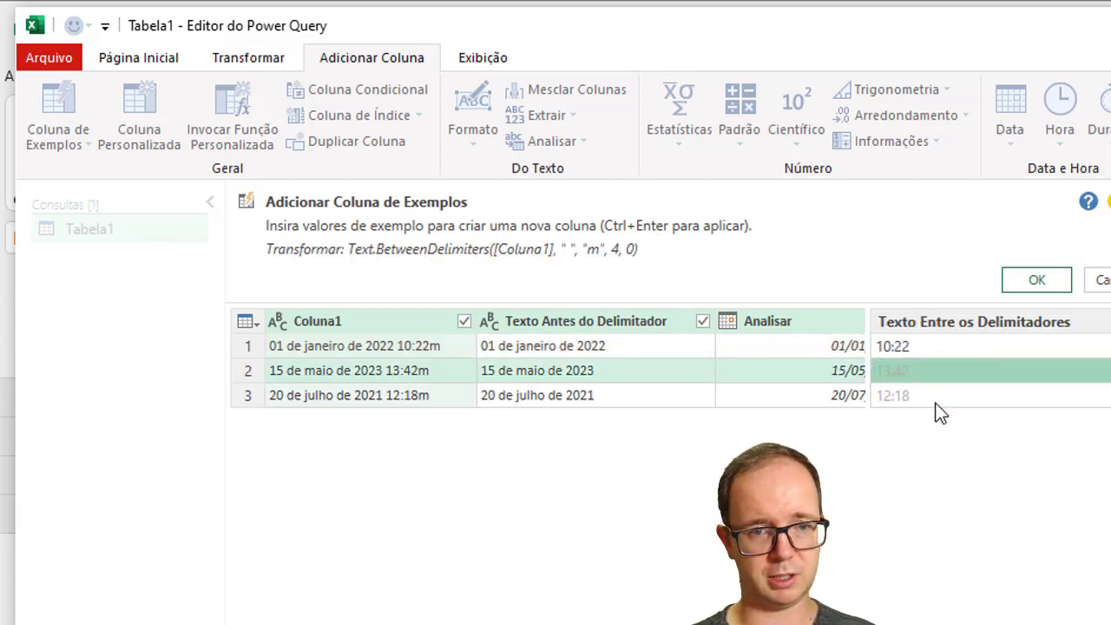
click(1020, 280)
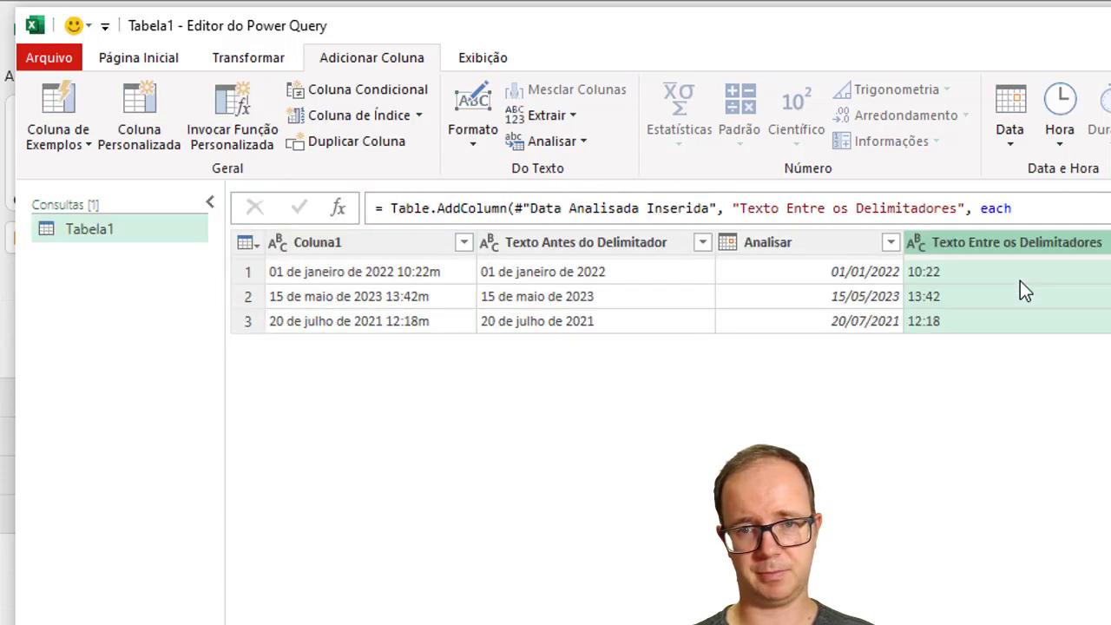
click(1054, 144)
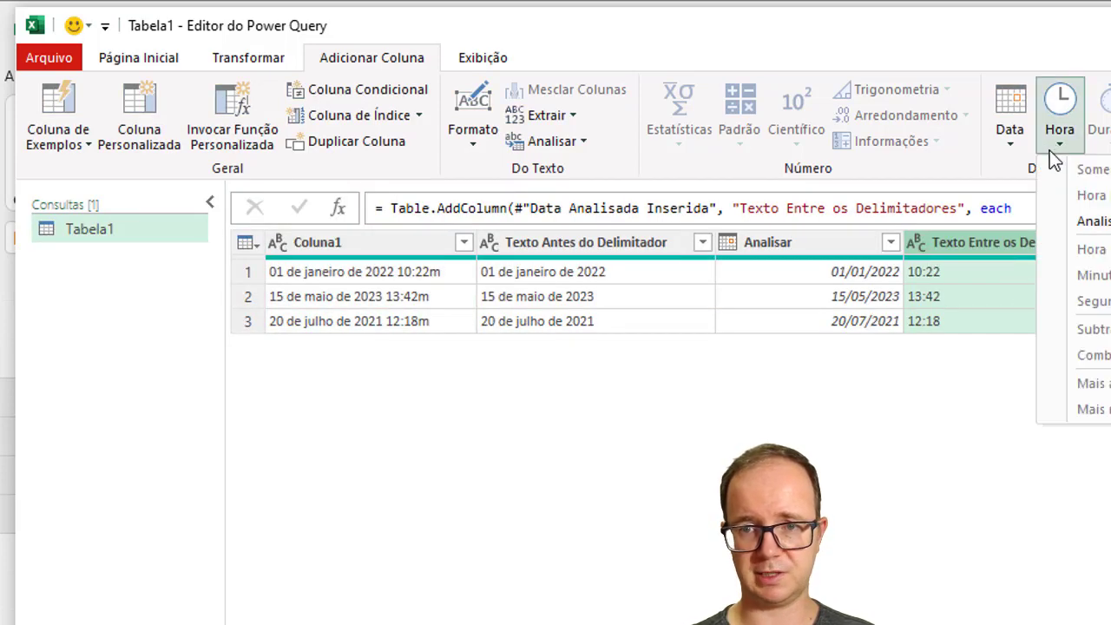
click(1090, 220)
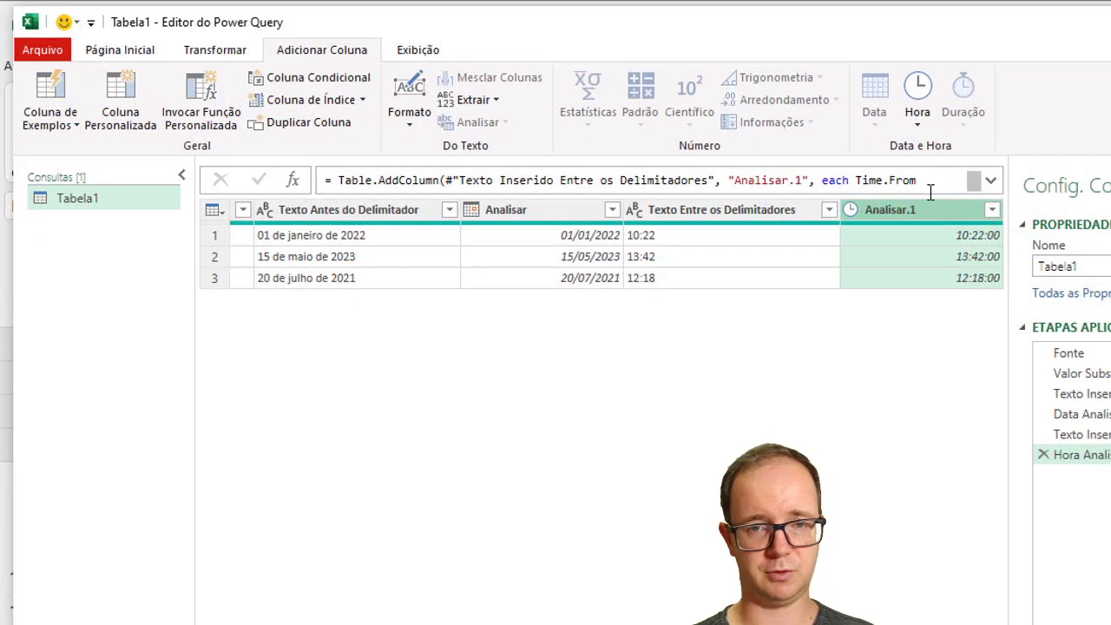
Remove the Texto Entre os Delimitadores, Texto Antes do Delimitador and Coluna1 columns
click(753, 215)
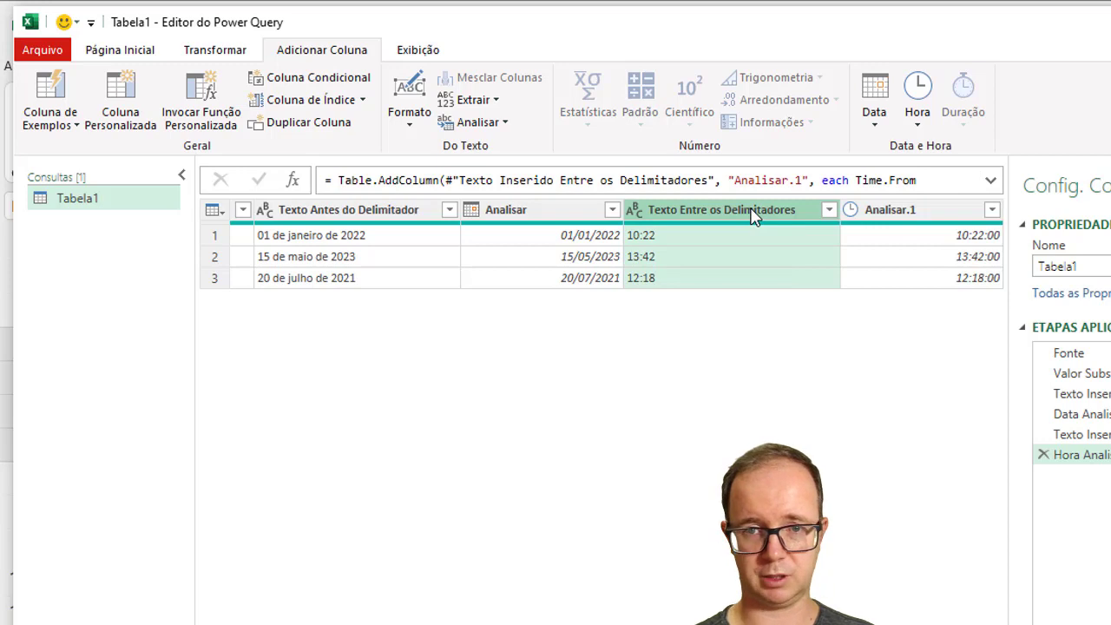
right_click(753, 215)
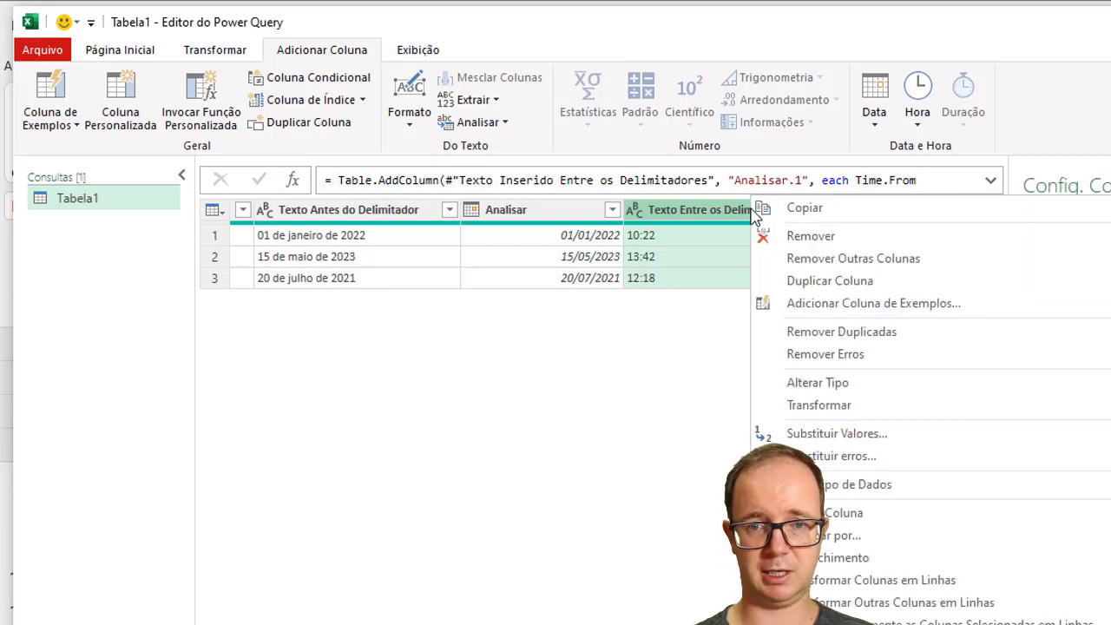
click(789, 237)
click(500, 211)
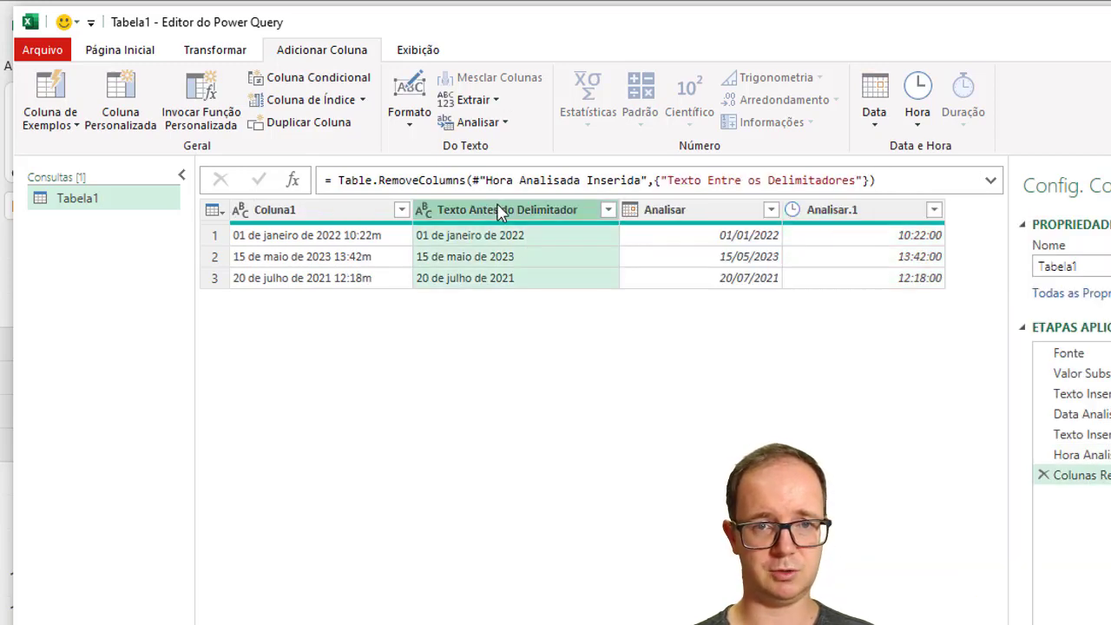
right_click(502, 213)
click(573, 241)
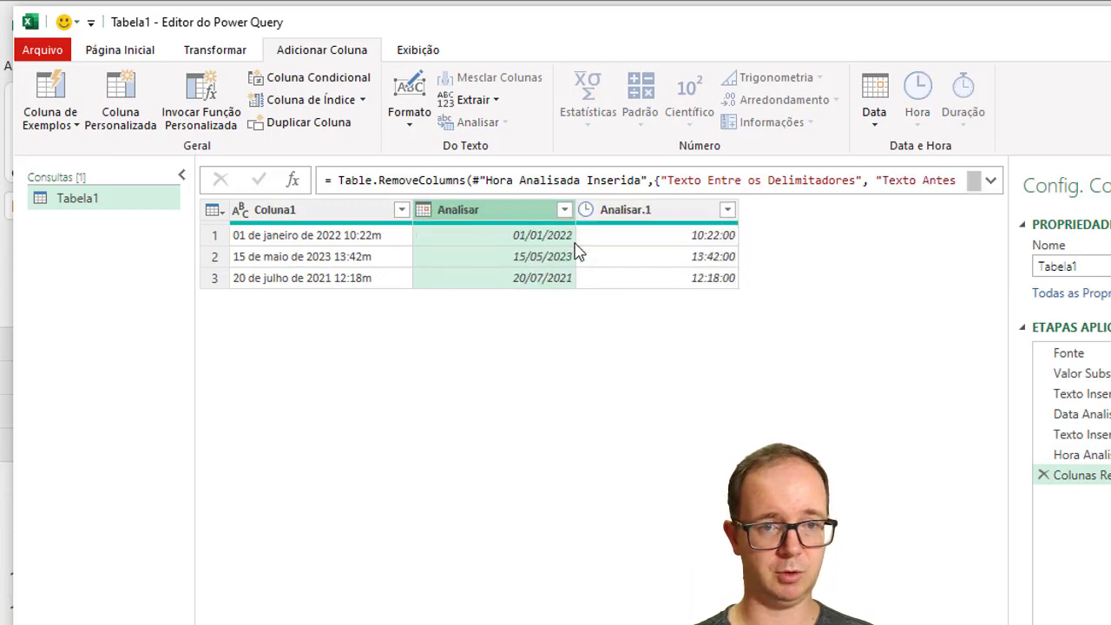
click(346, 217)
right_click(345, 201)
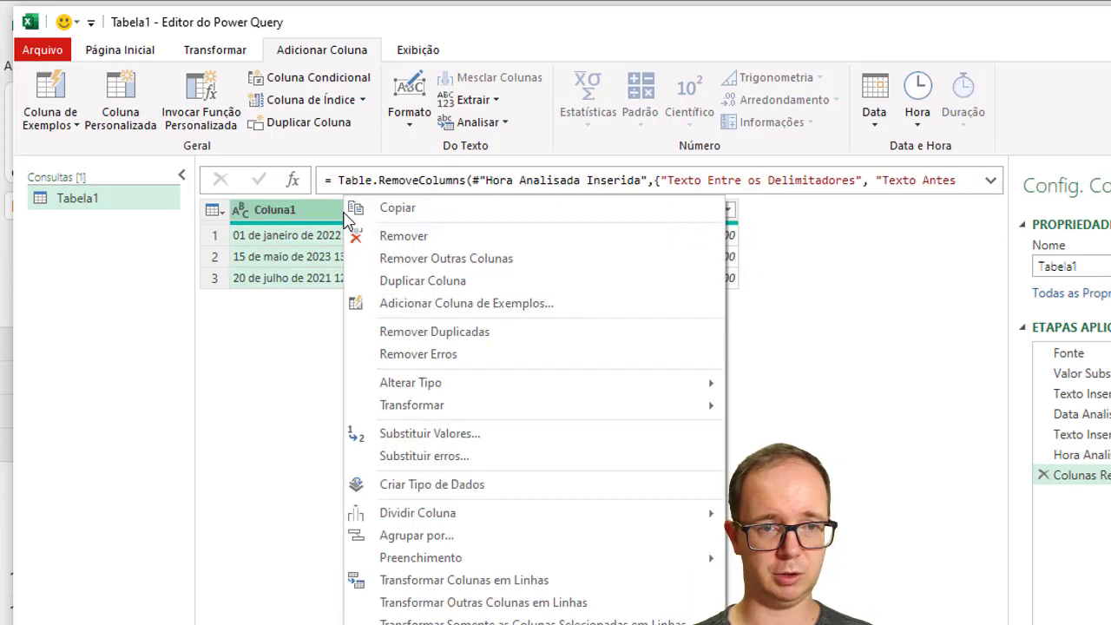
click(404, 238)
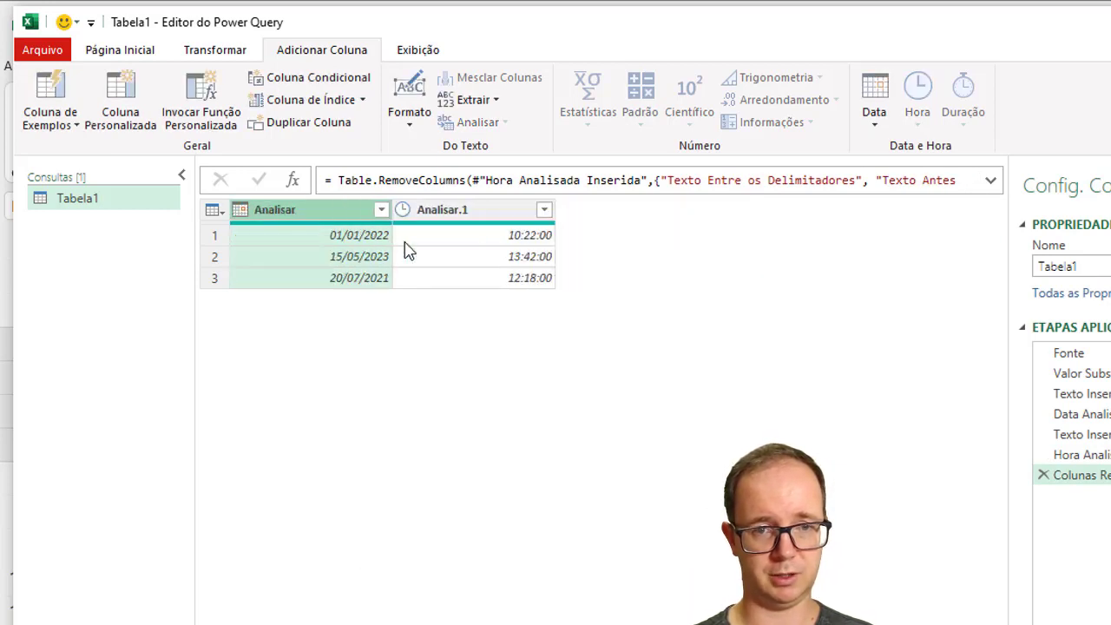
Rename Analisar to Data and Analisar.1 to Tempo
double_click(328, 210)
text(Data)
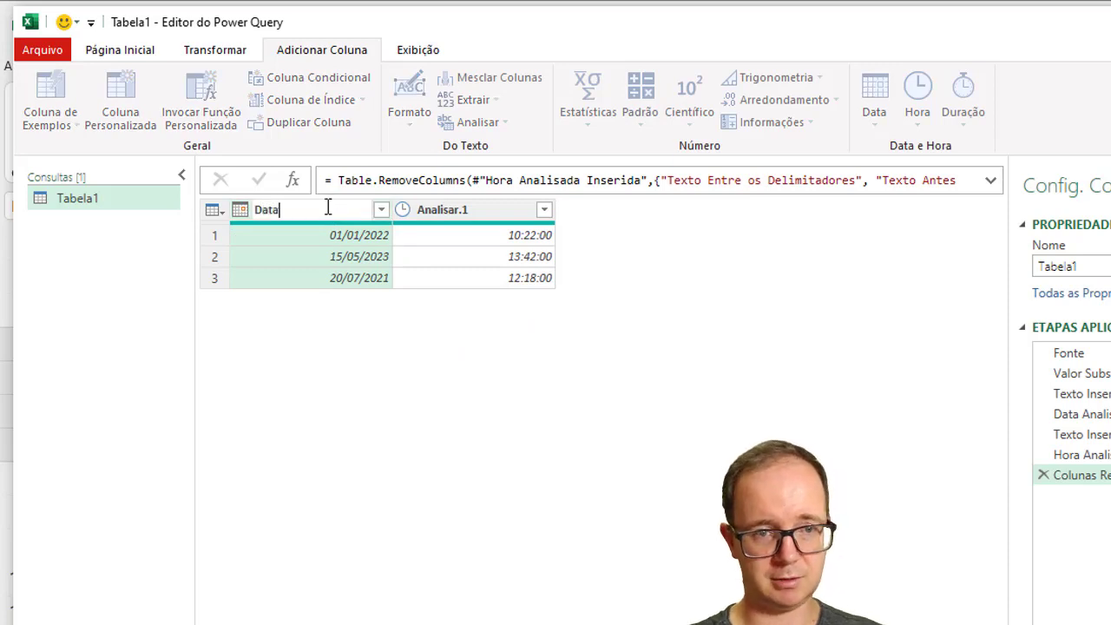
double_click(431, 210)
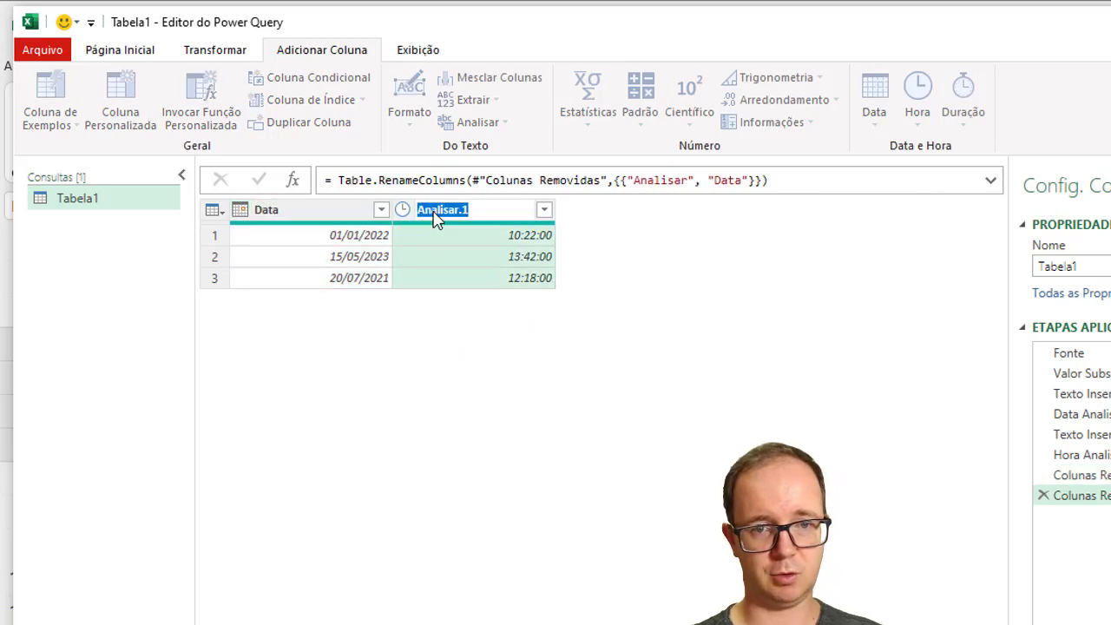
text(Tempo)
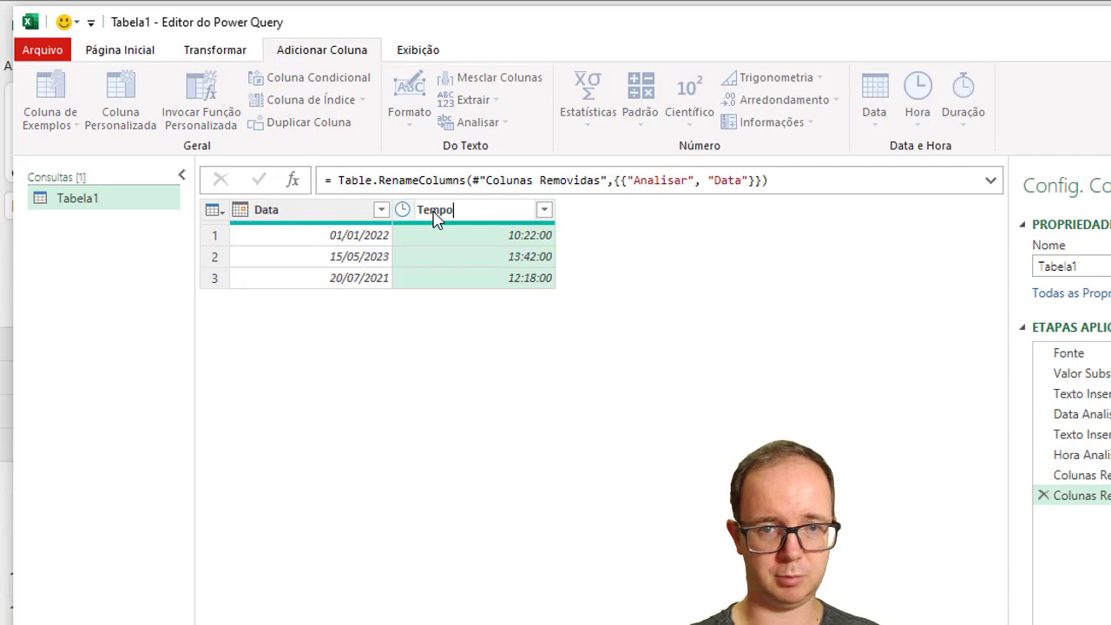
click(470, 262)
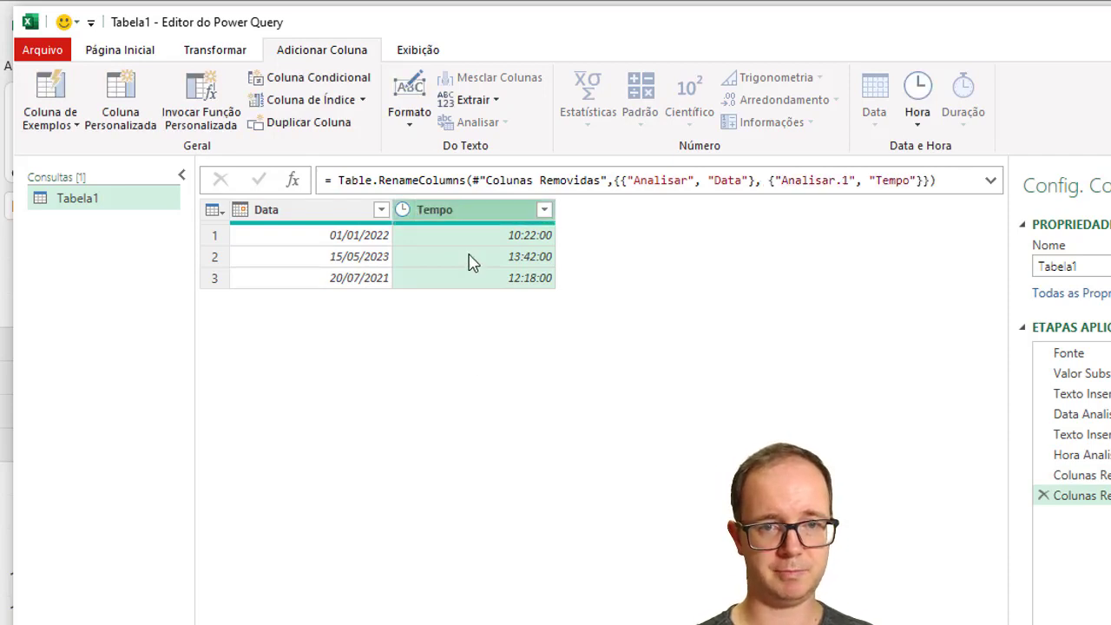
Use Fechar e Carregar to send the Data and Tempo query result back to Excel
click(118, 50)
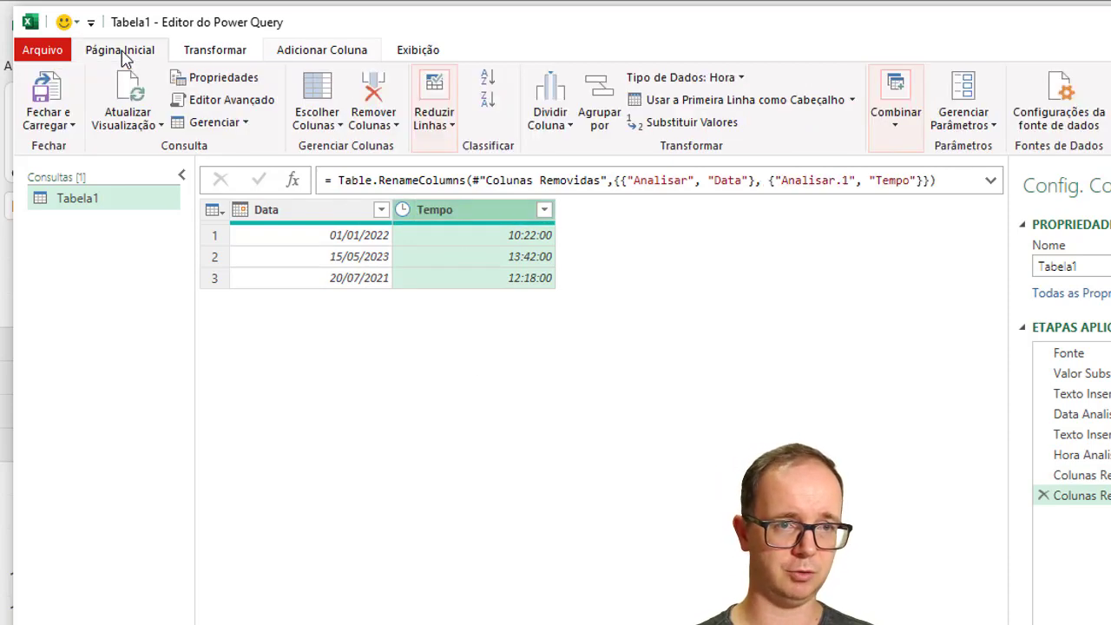
click(49, 86)
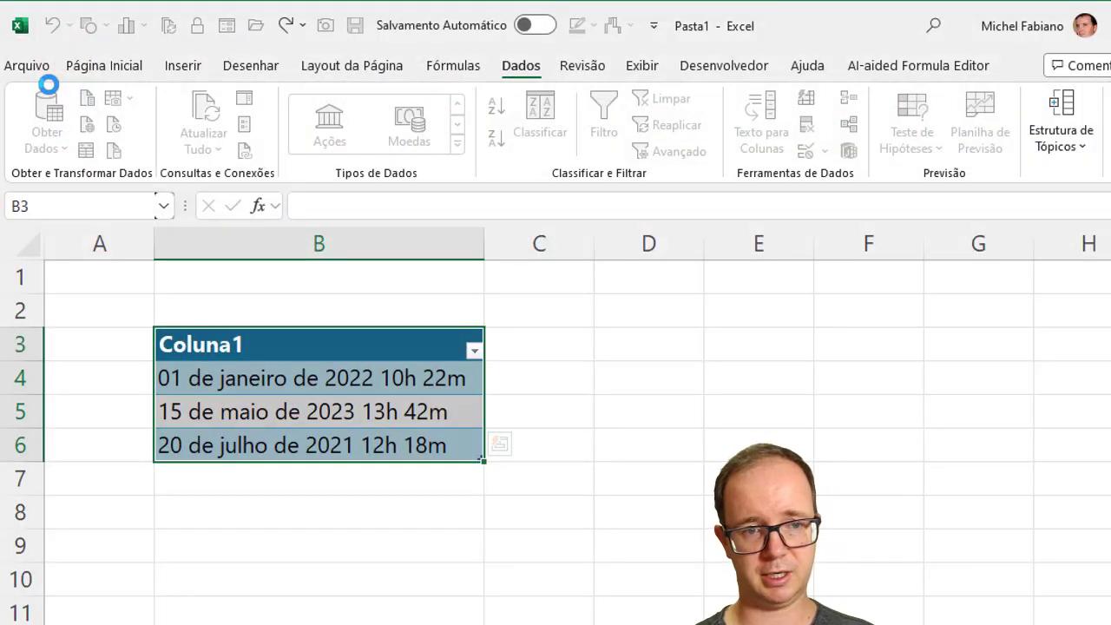